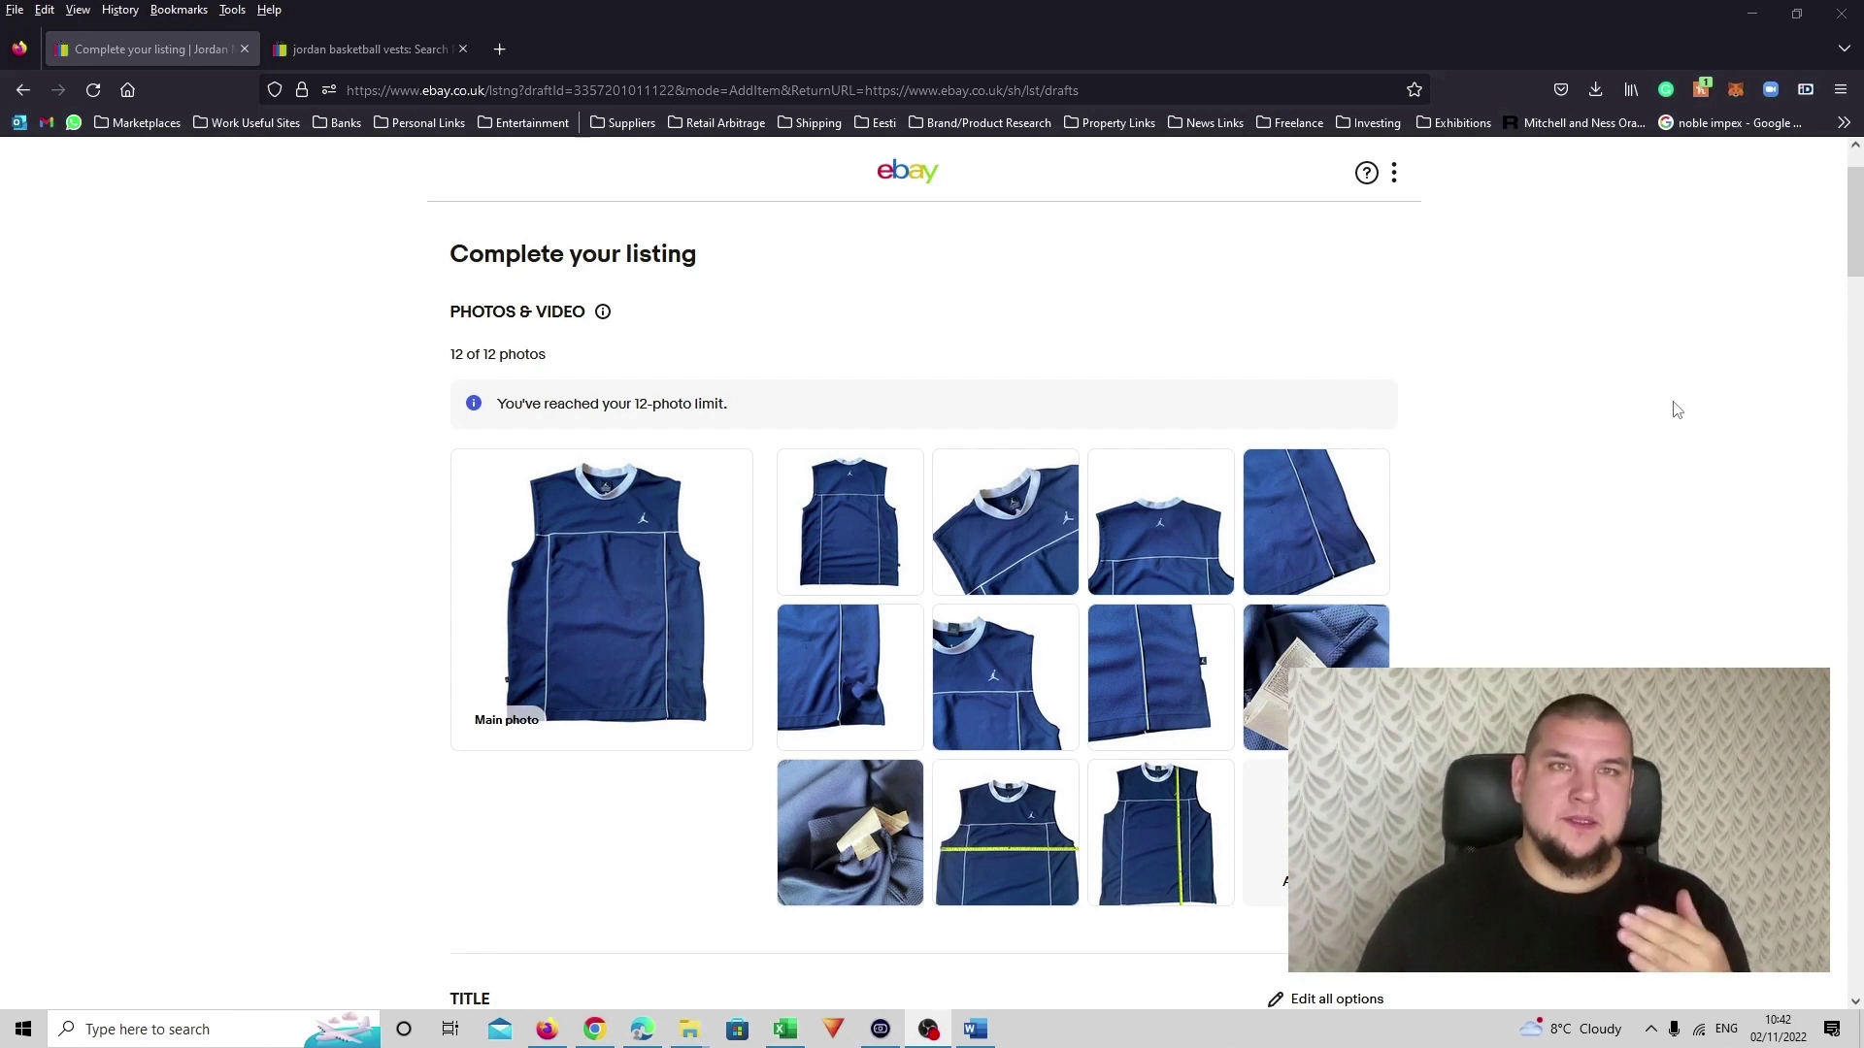
- Open the chest tape-measure photo in the photo editor and close it without changes
mouse_move(1000, 874)
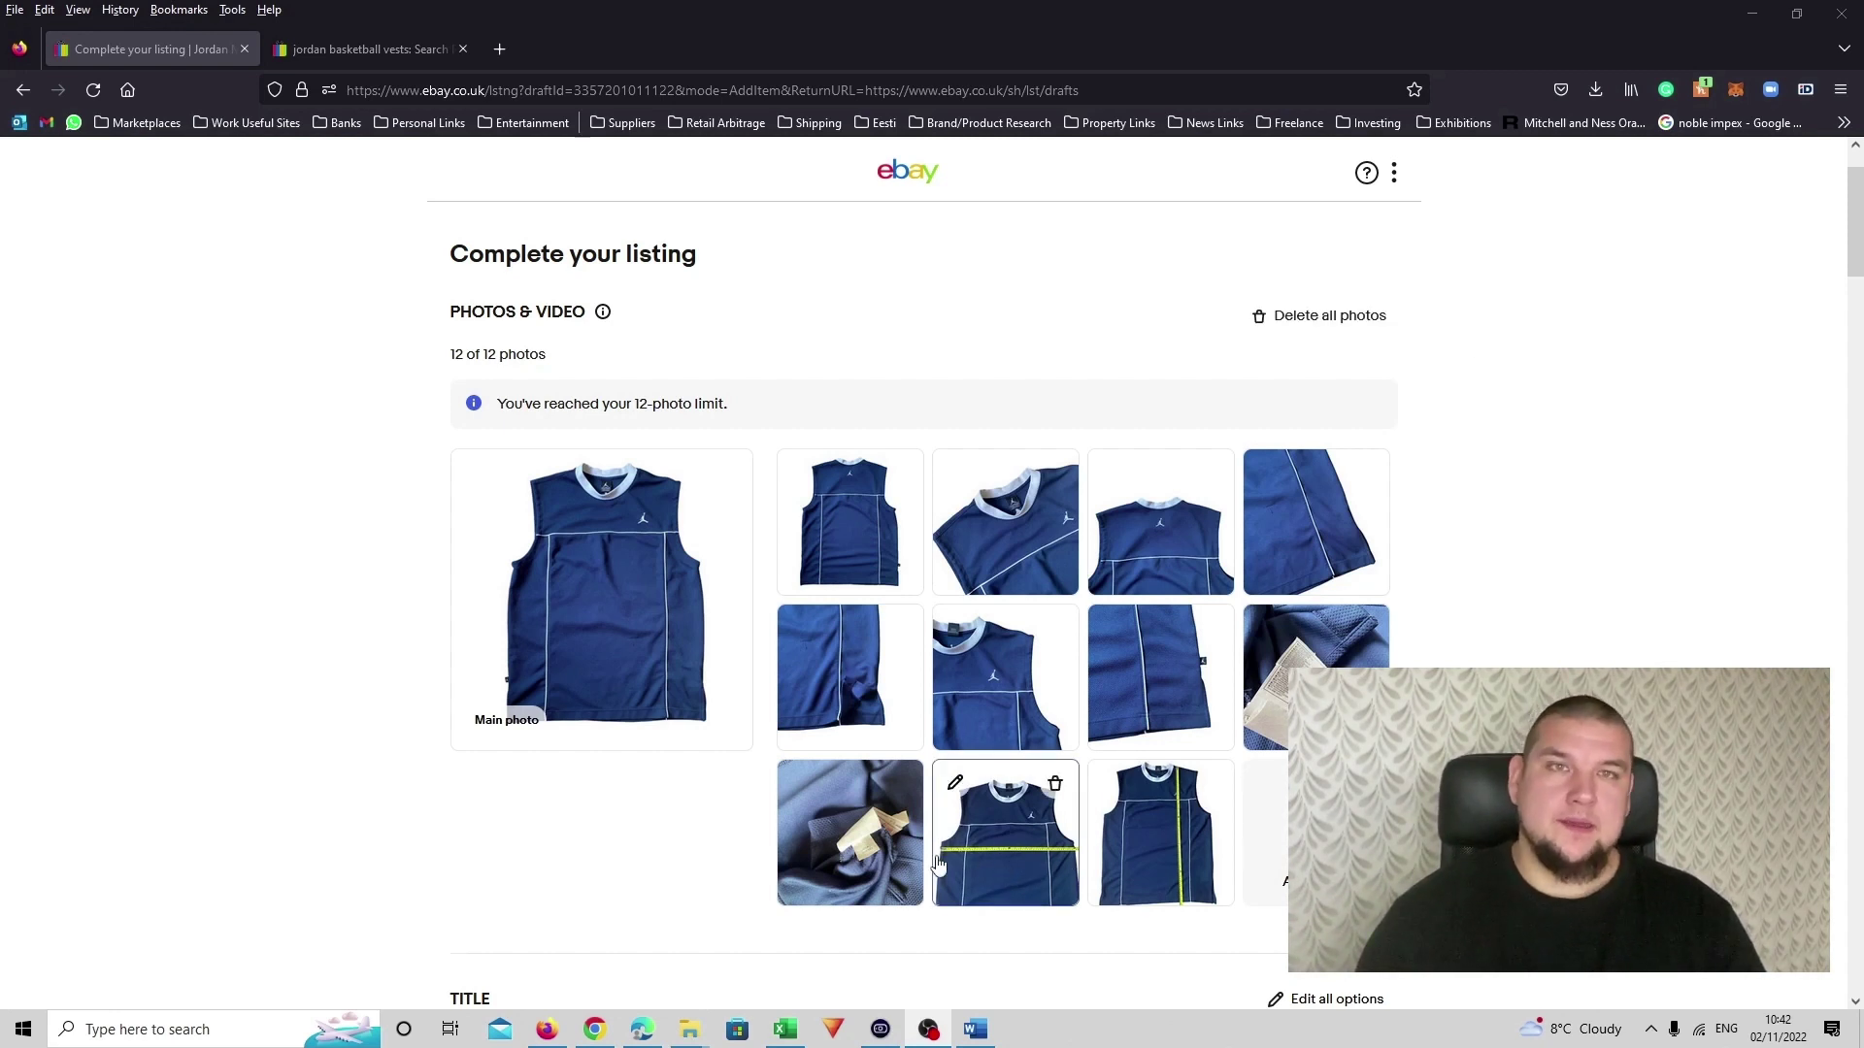
mouse_move(1165, 864)
left_click(1011, 830)
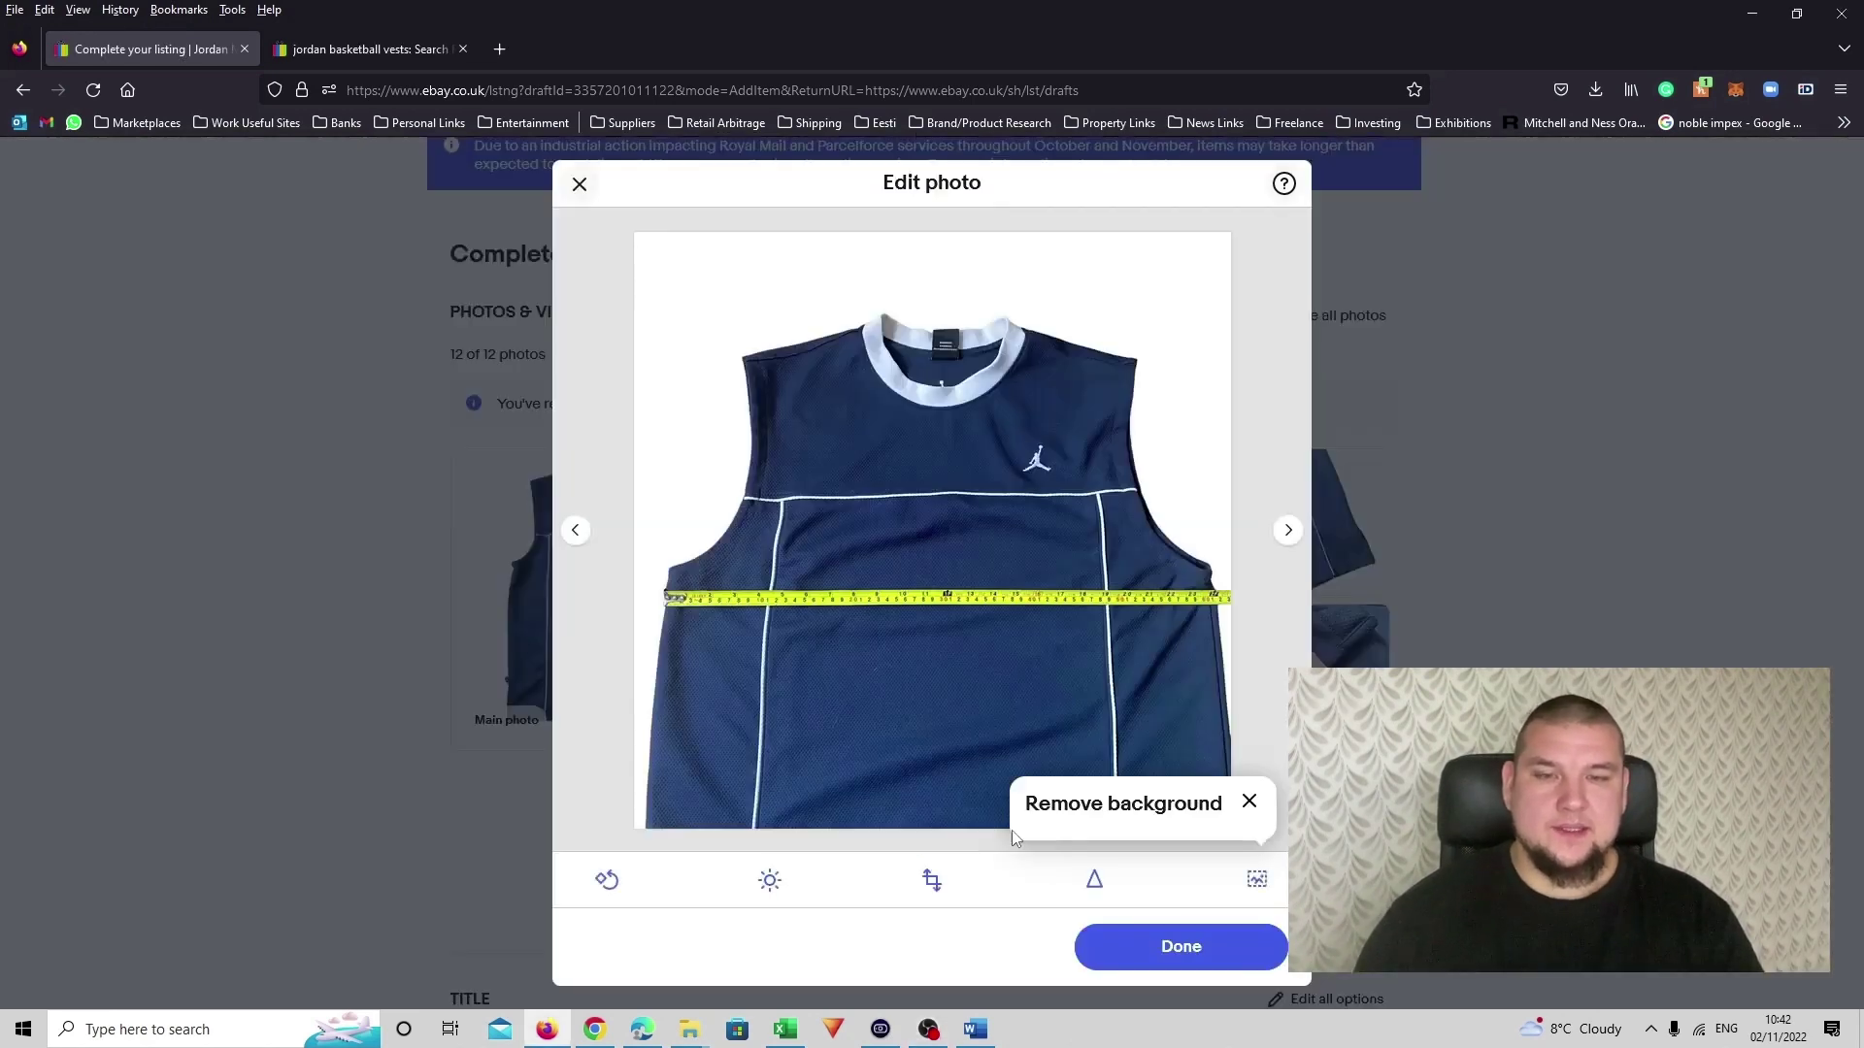
left_click(580, 183)
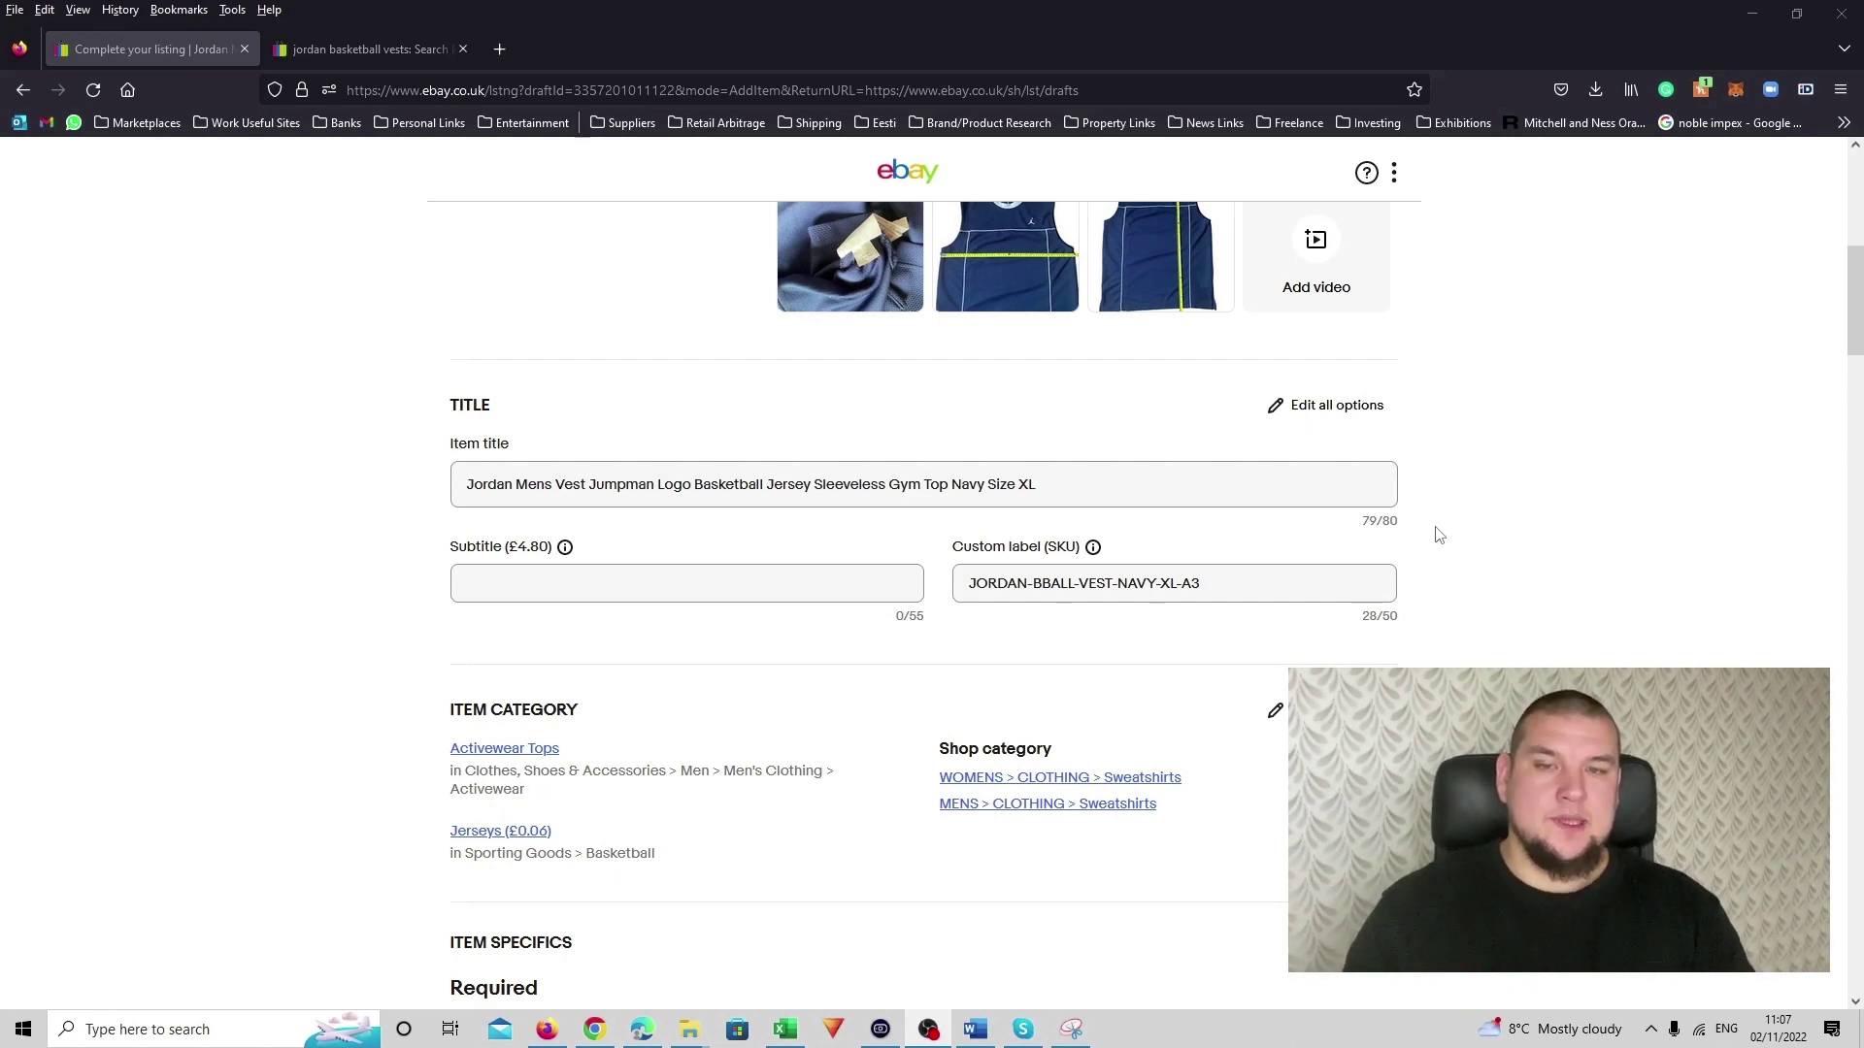
left_click_drag(953, 546, 1077, 549)
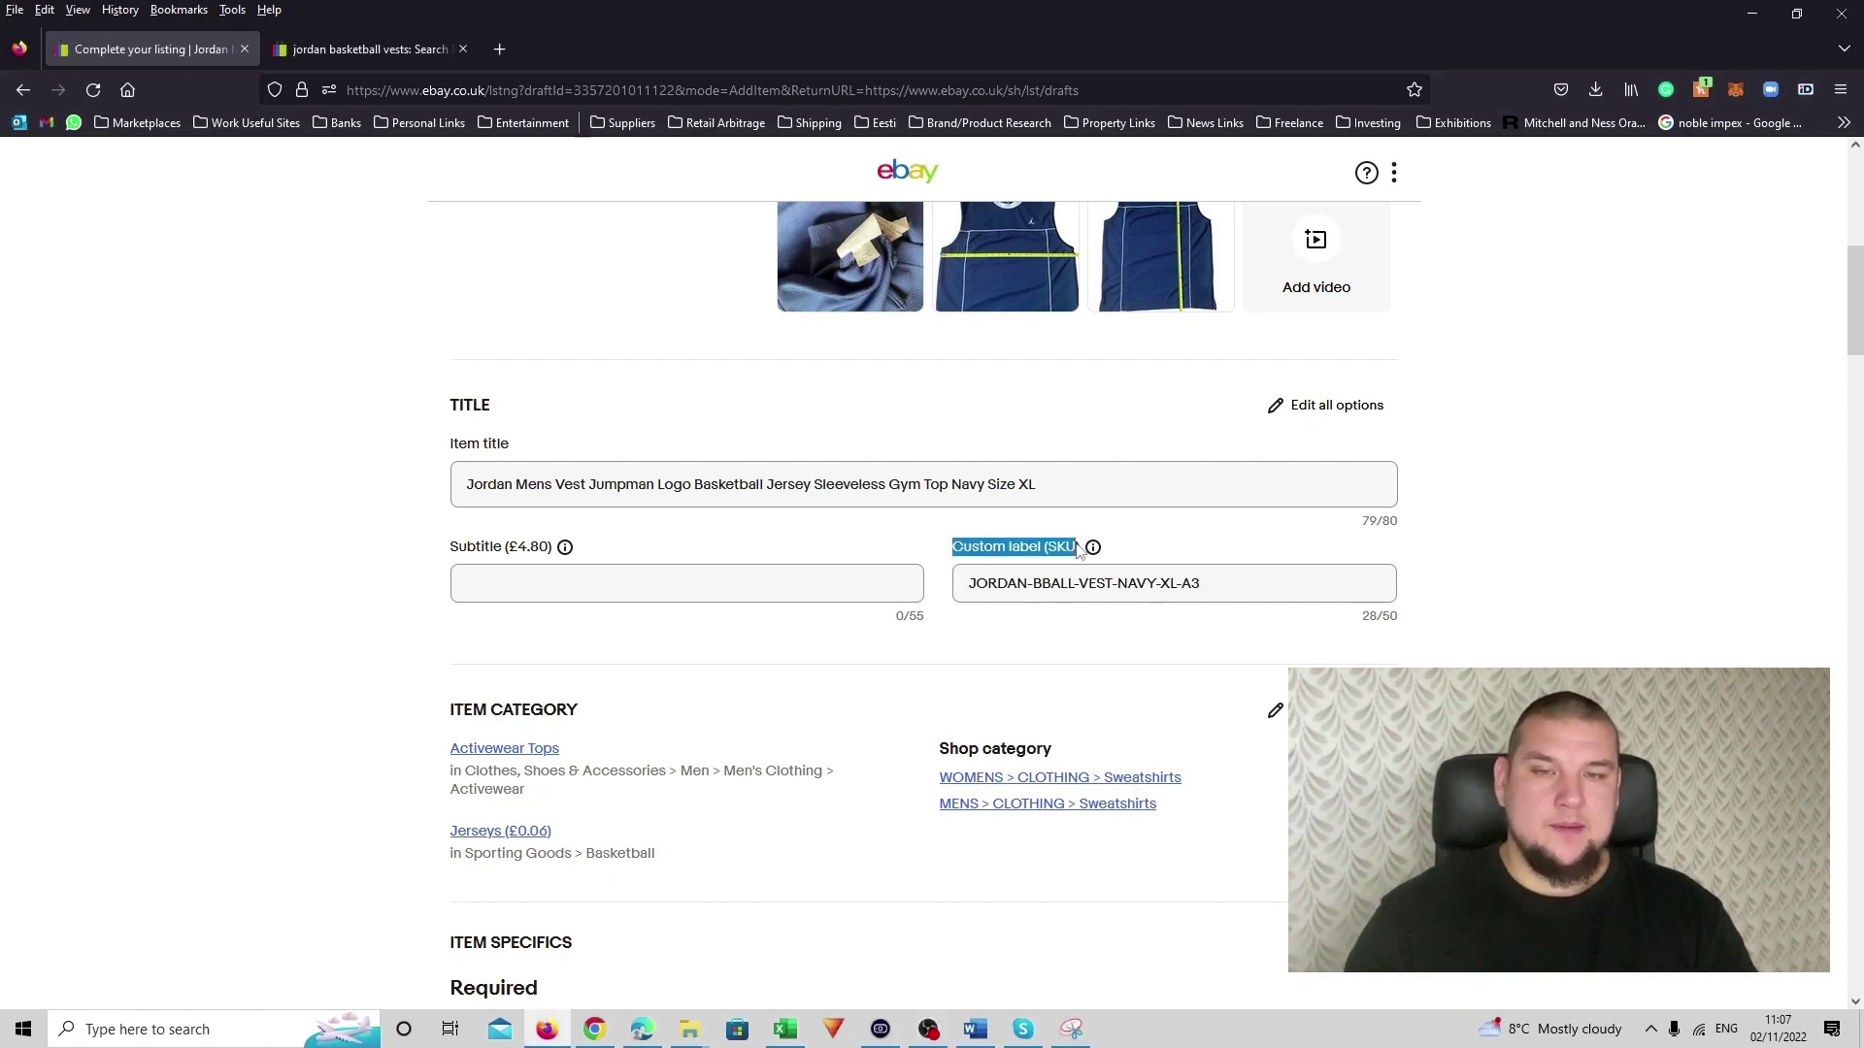
left_click(1478, 558)
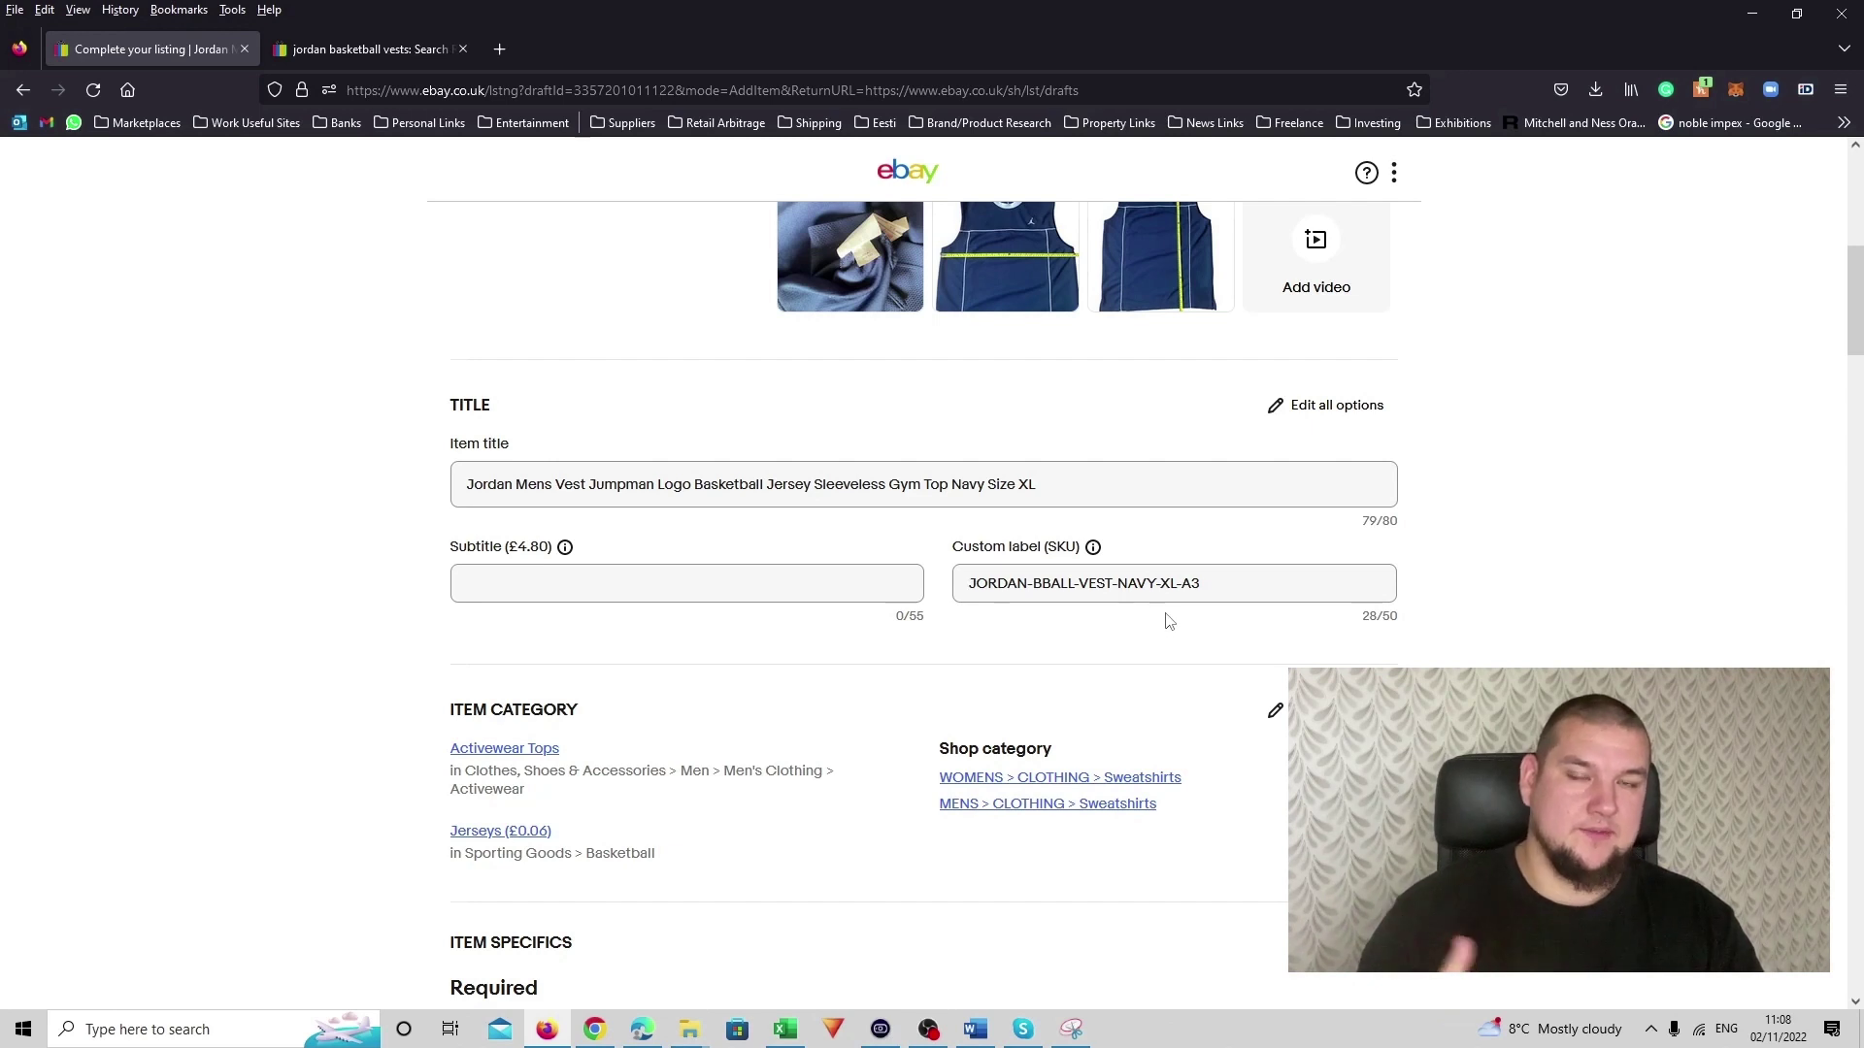
double_click(1222, 587)
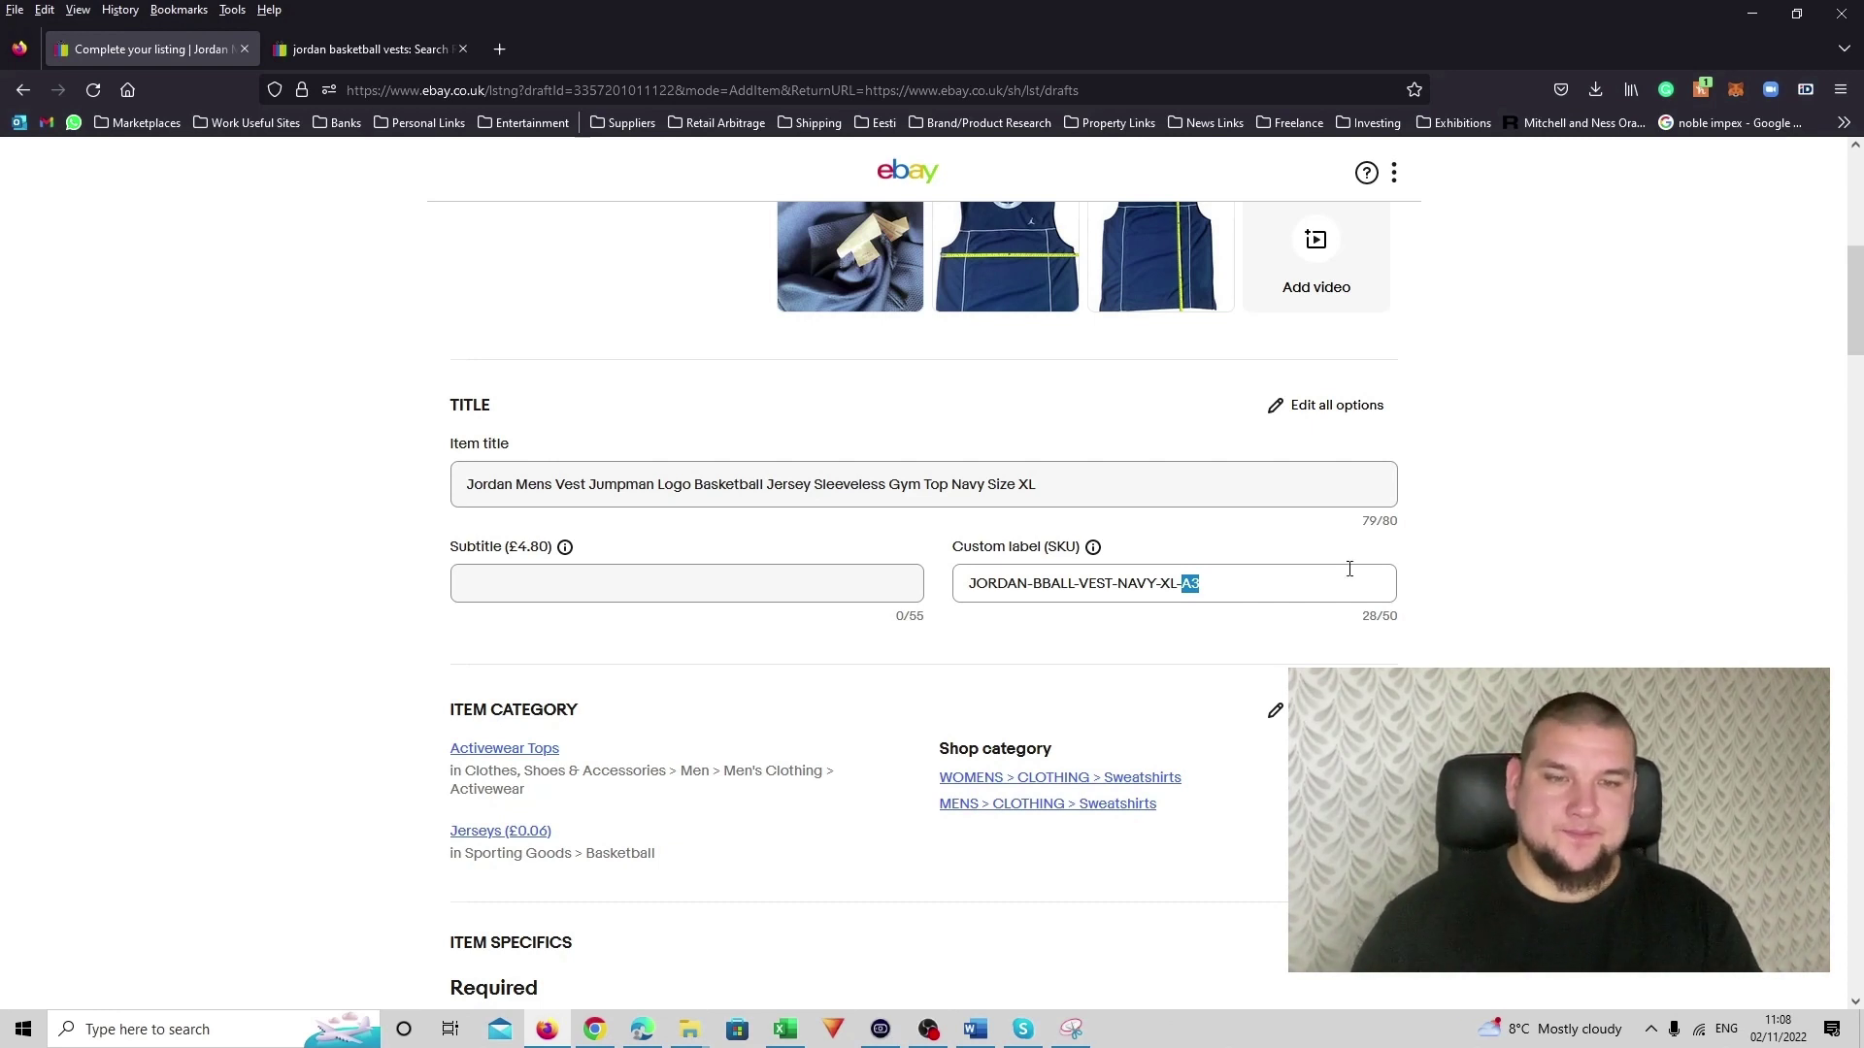
left_click(1405, 581)
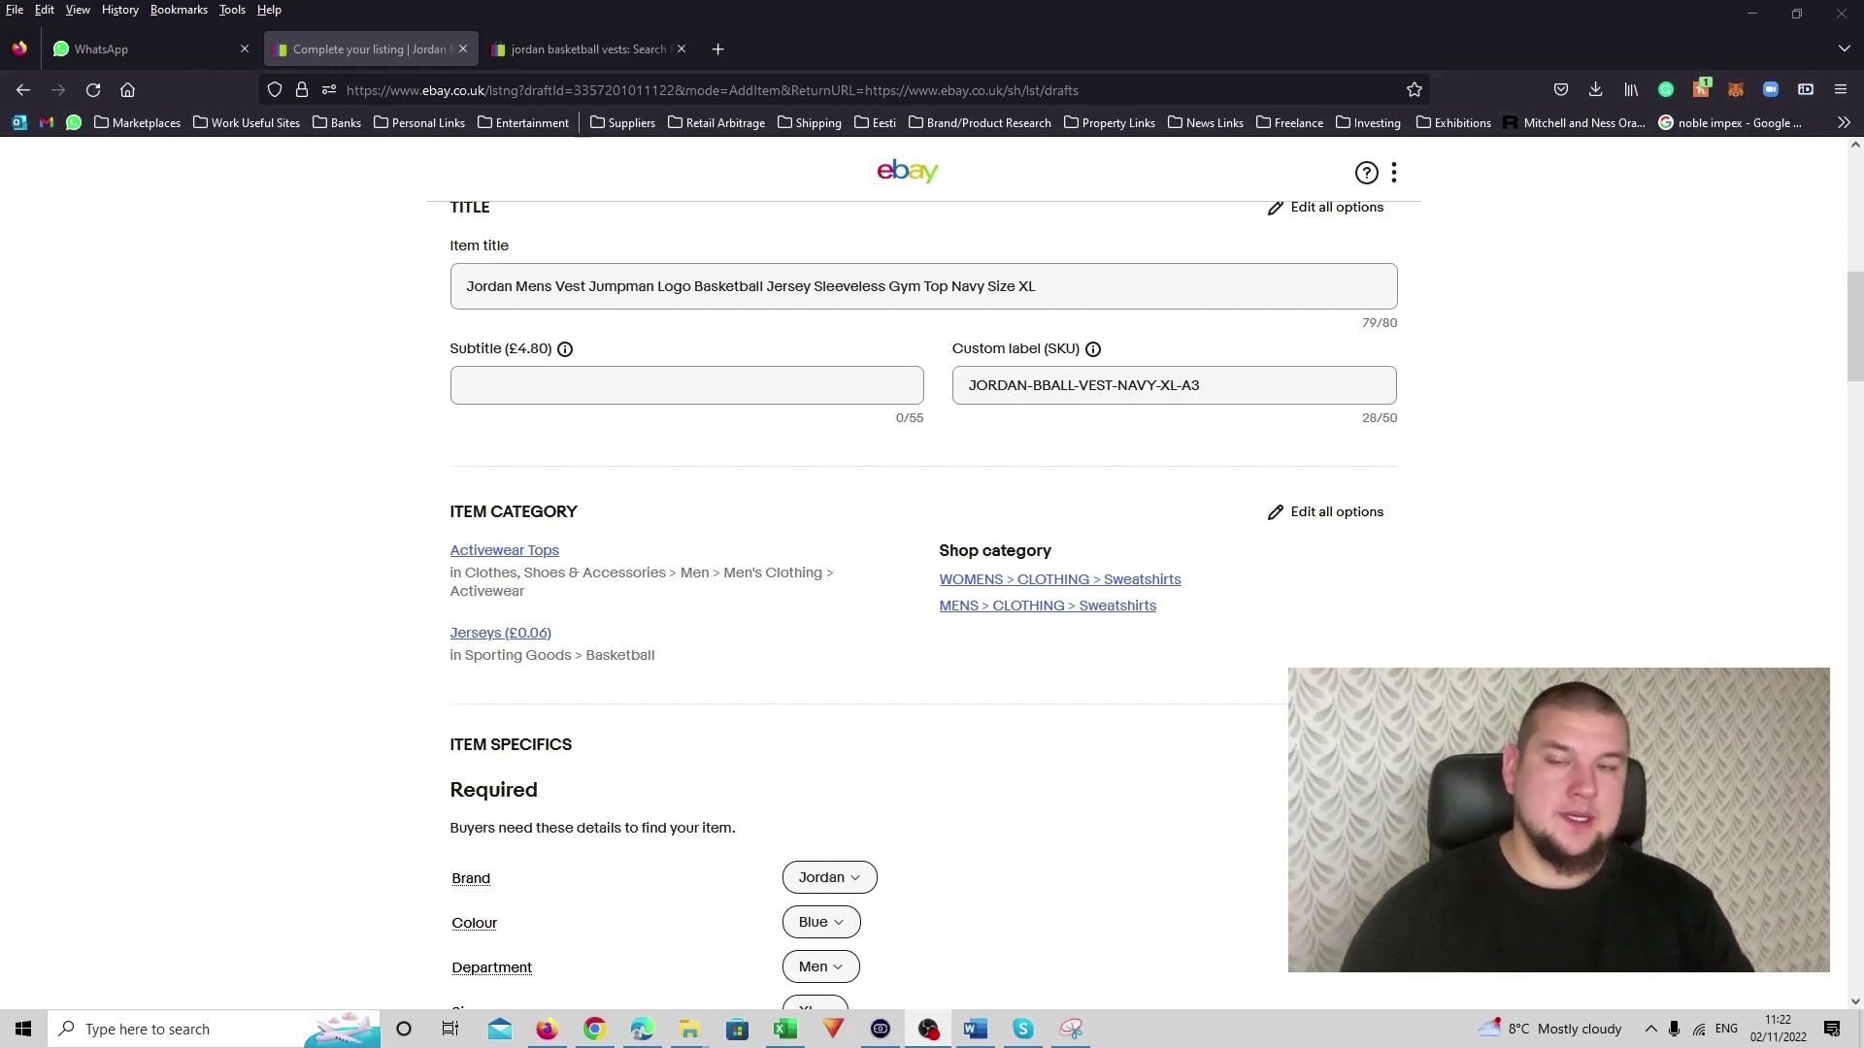
- Tick Gym & Training alongside Basketball under Performance/Activity, then review the Accents choices
scroll(1116, 653, "down", 1)
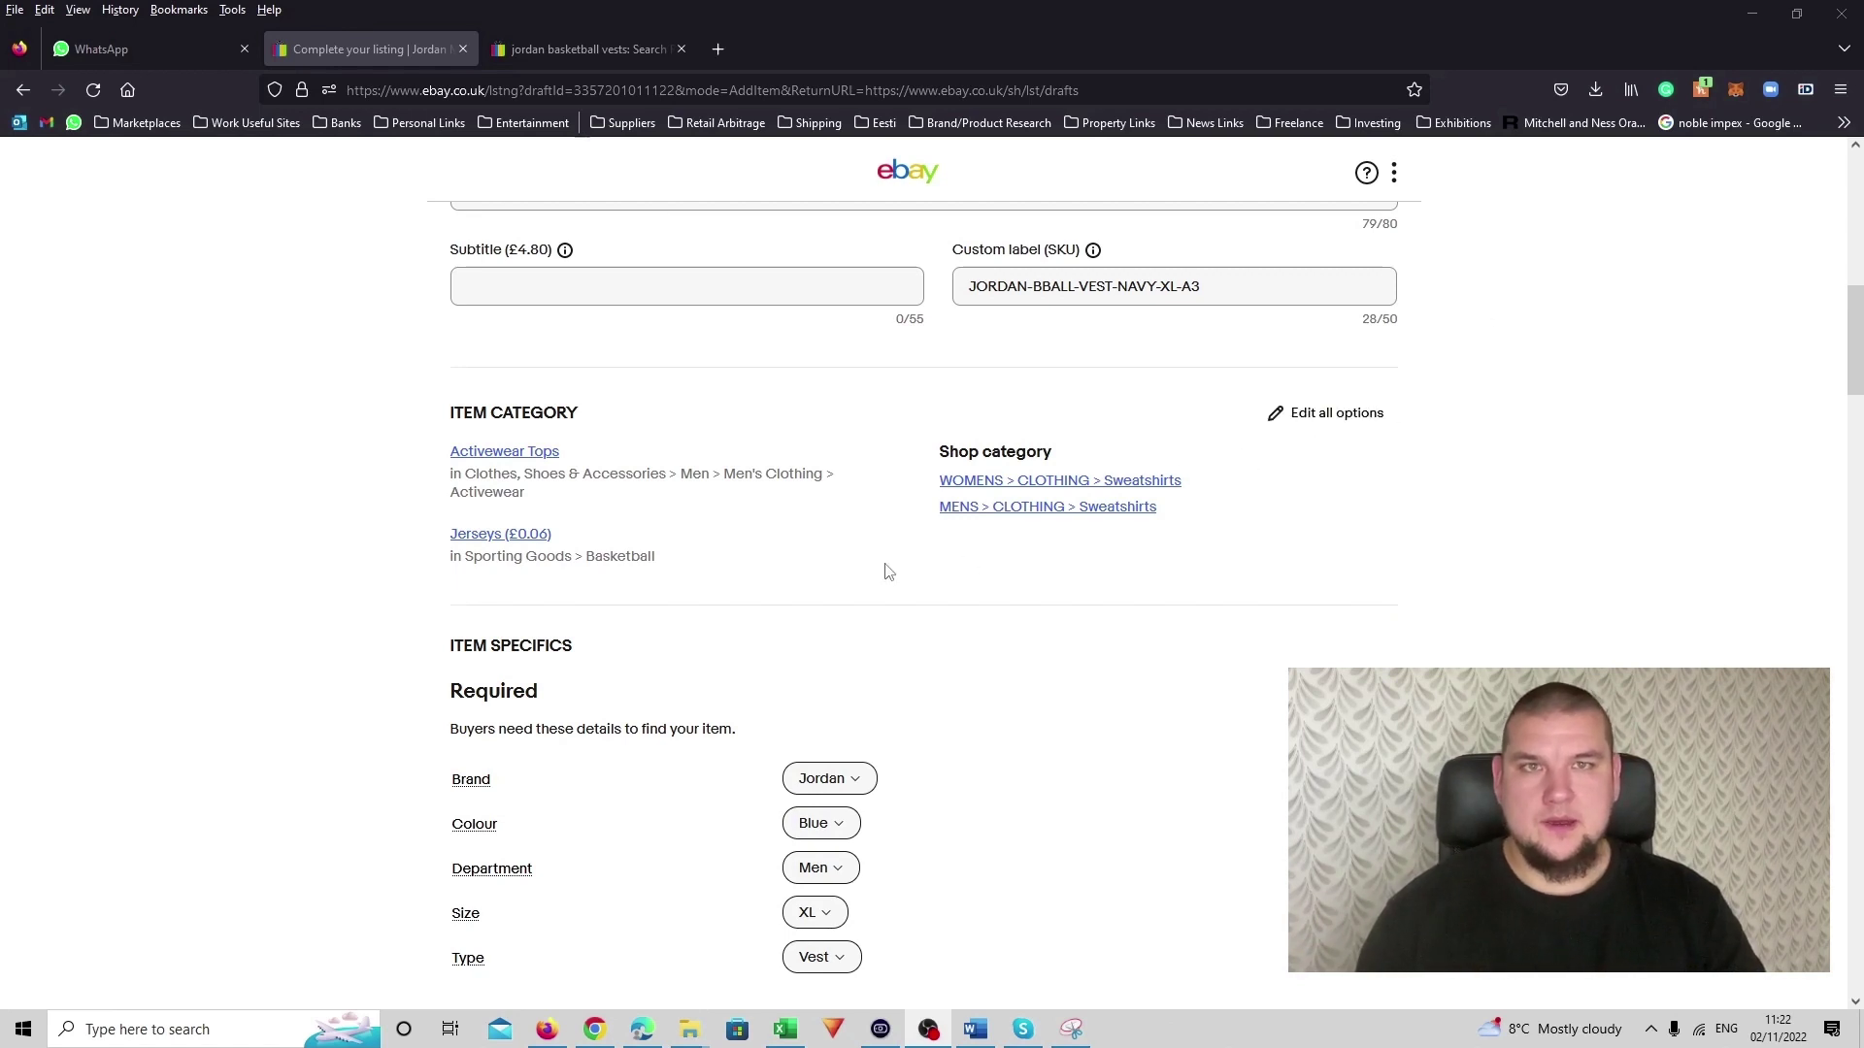
scroll(630, 550, "down", 2)
scroll(630, 551, "down", 2)
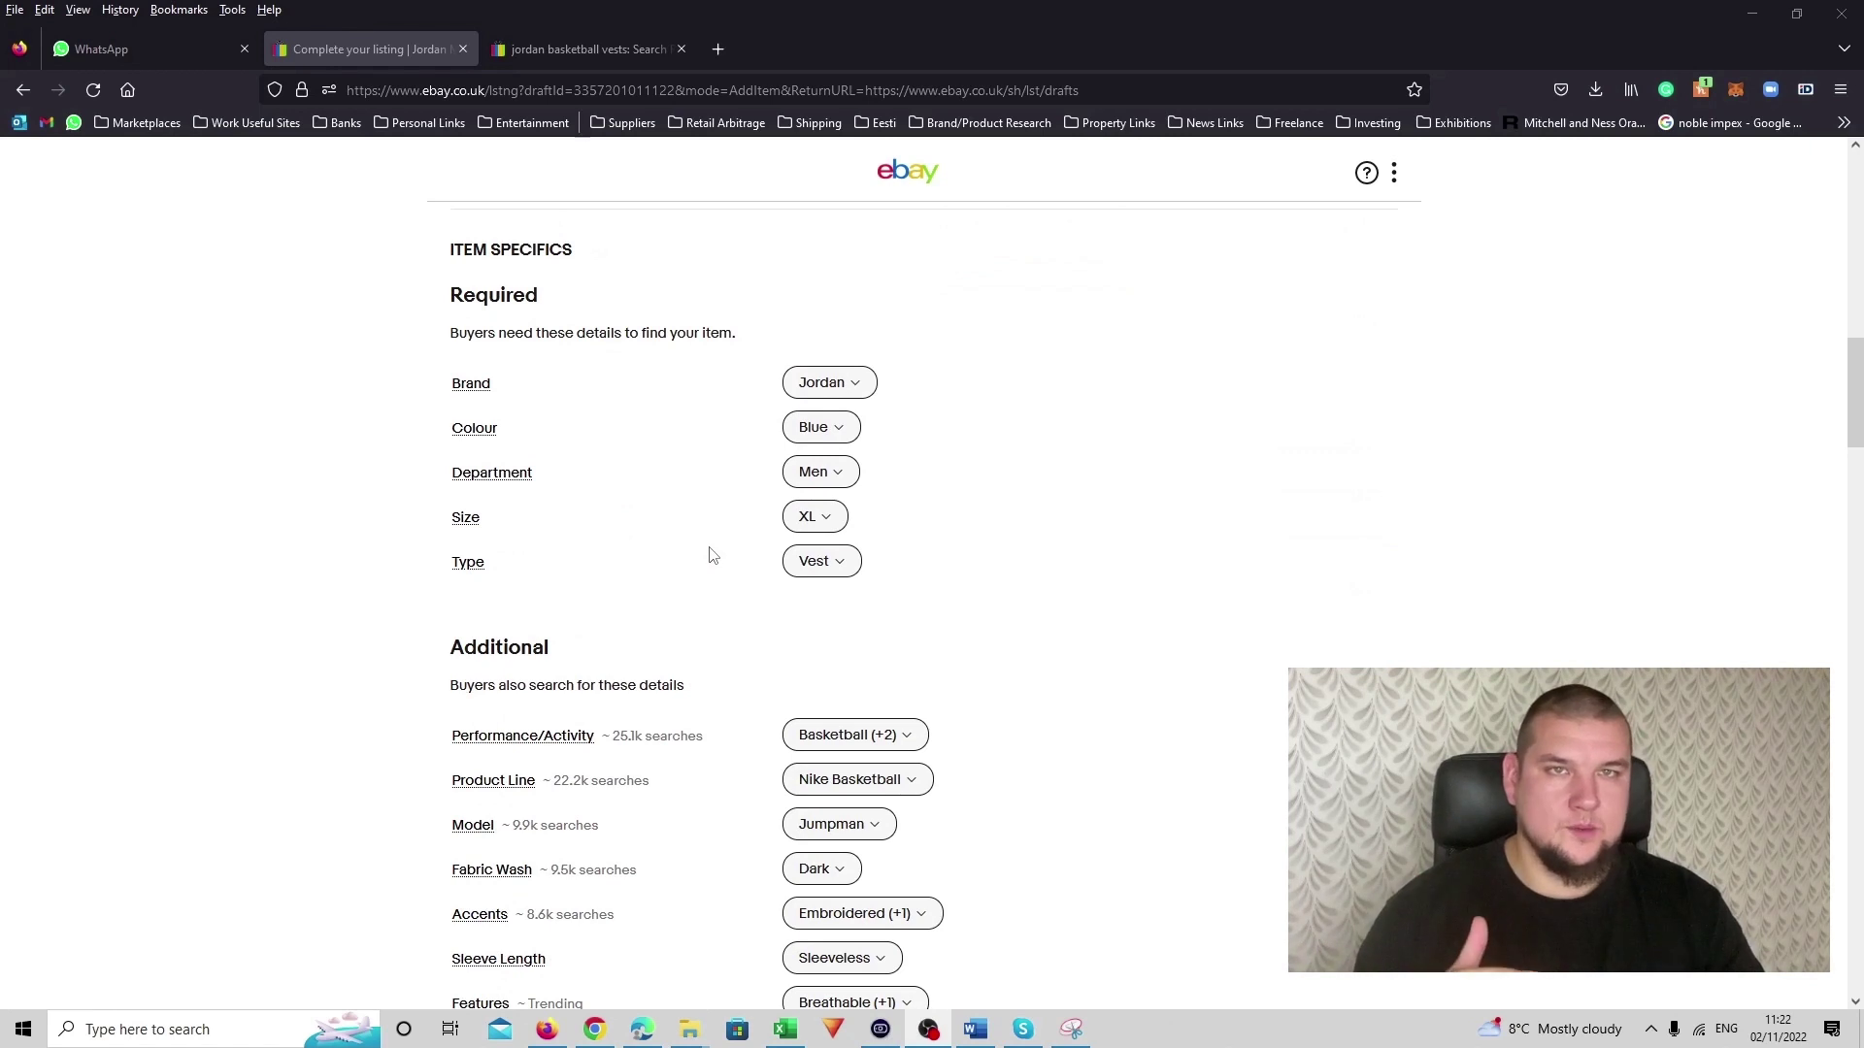
scroll(621, 393, "up", 1)
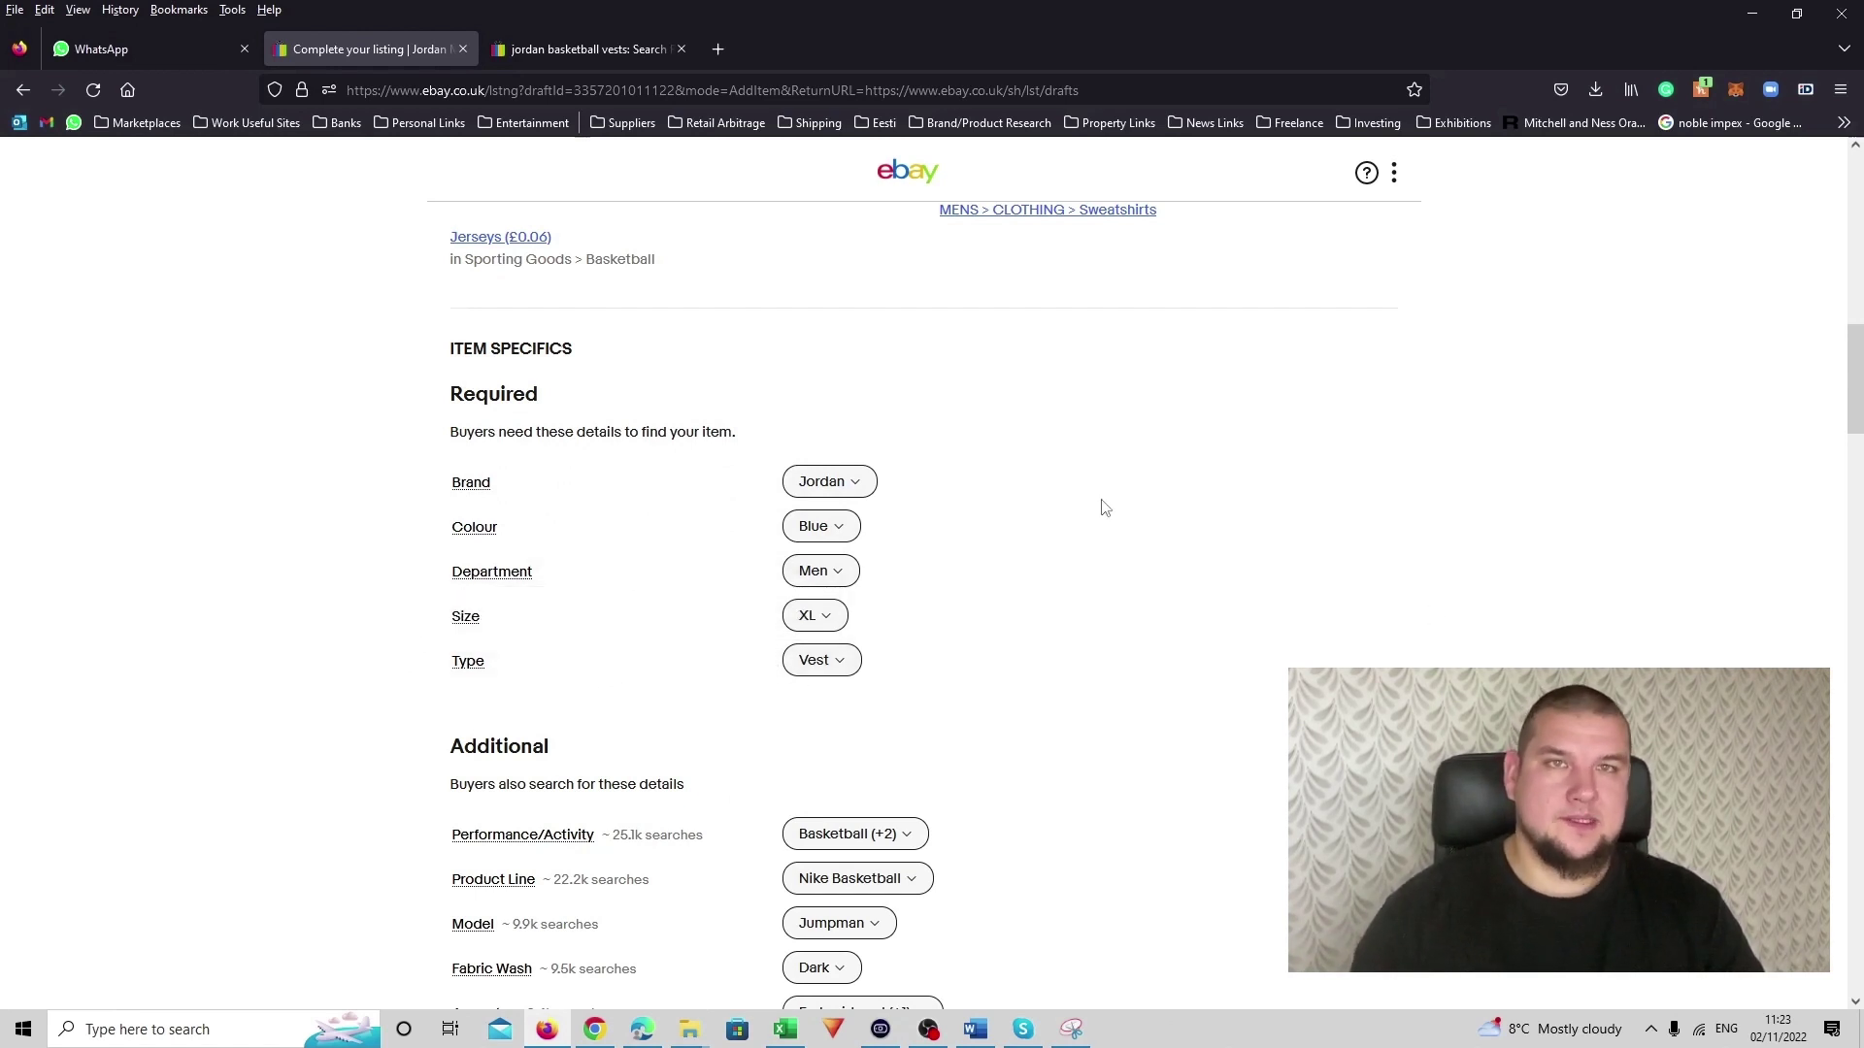
scroll(1078, 524, "down", 4)
scroll(1080, 529, "down", 1)
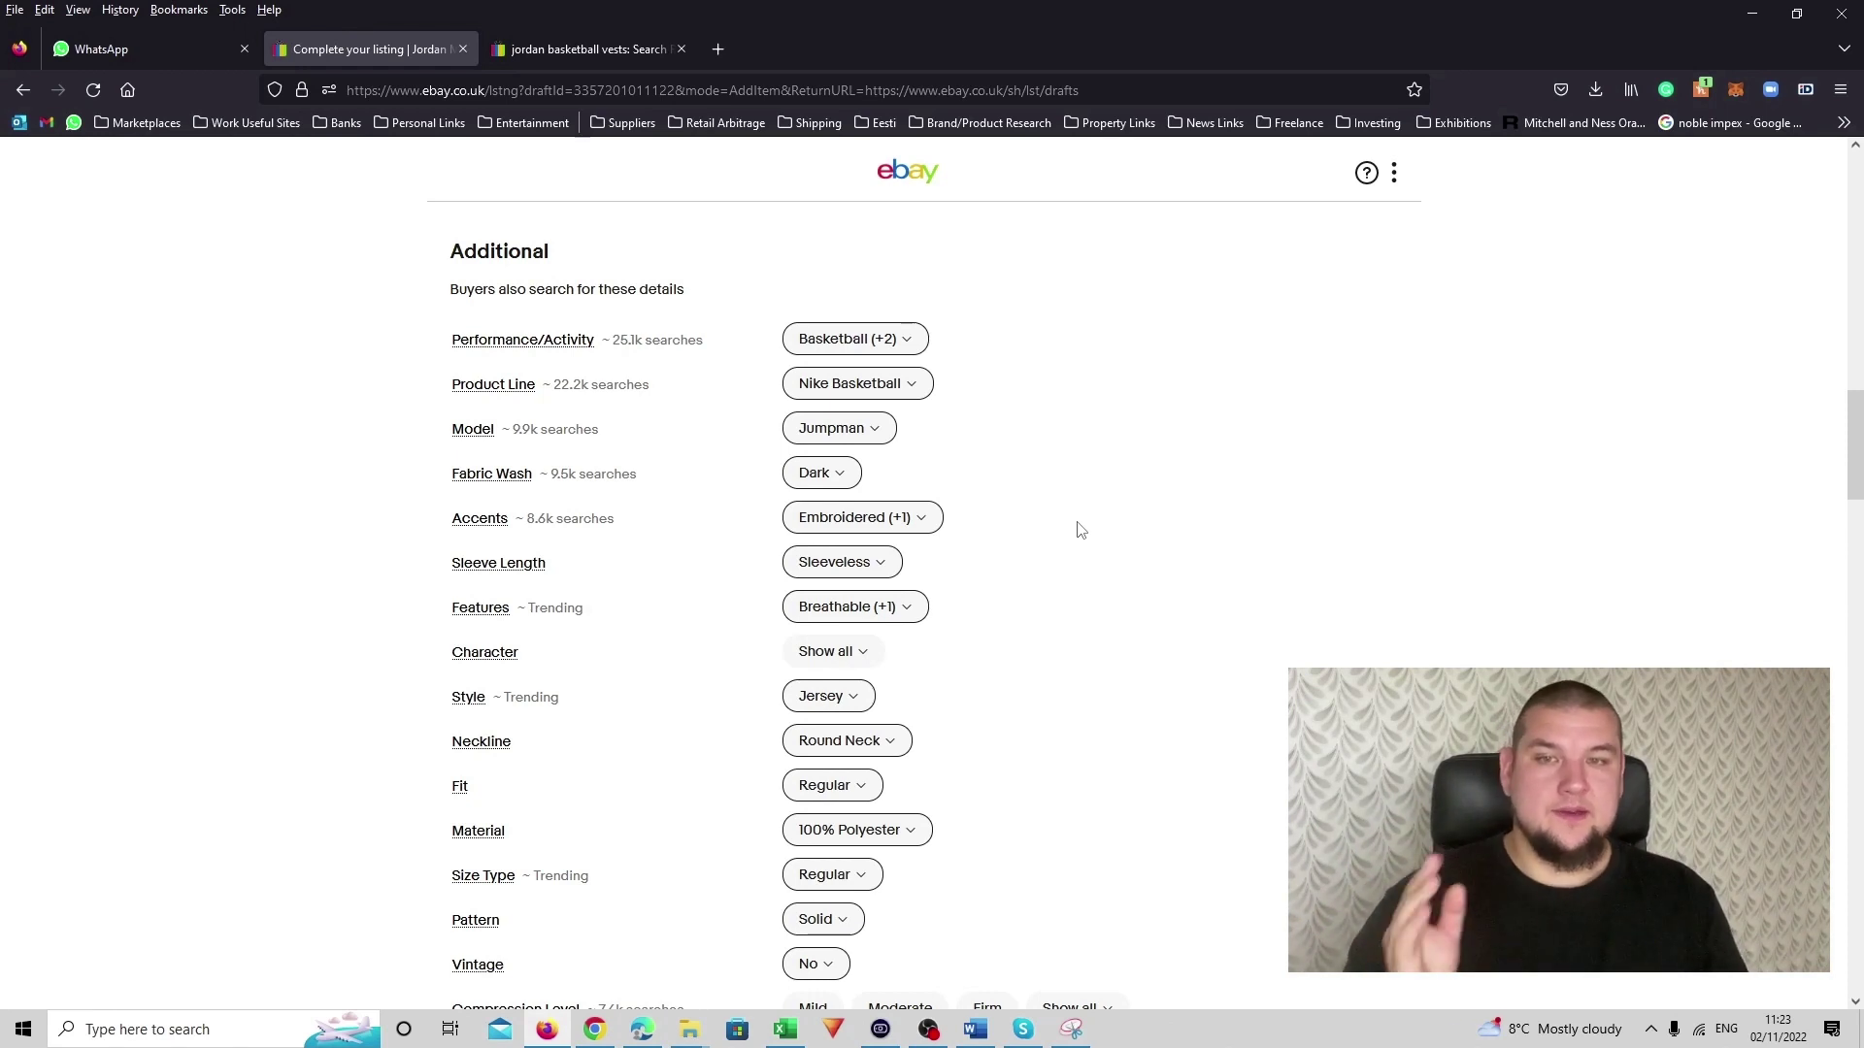
left_click(870, 341)
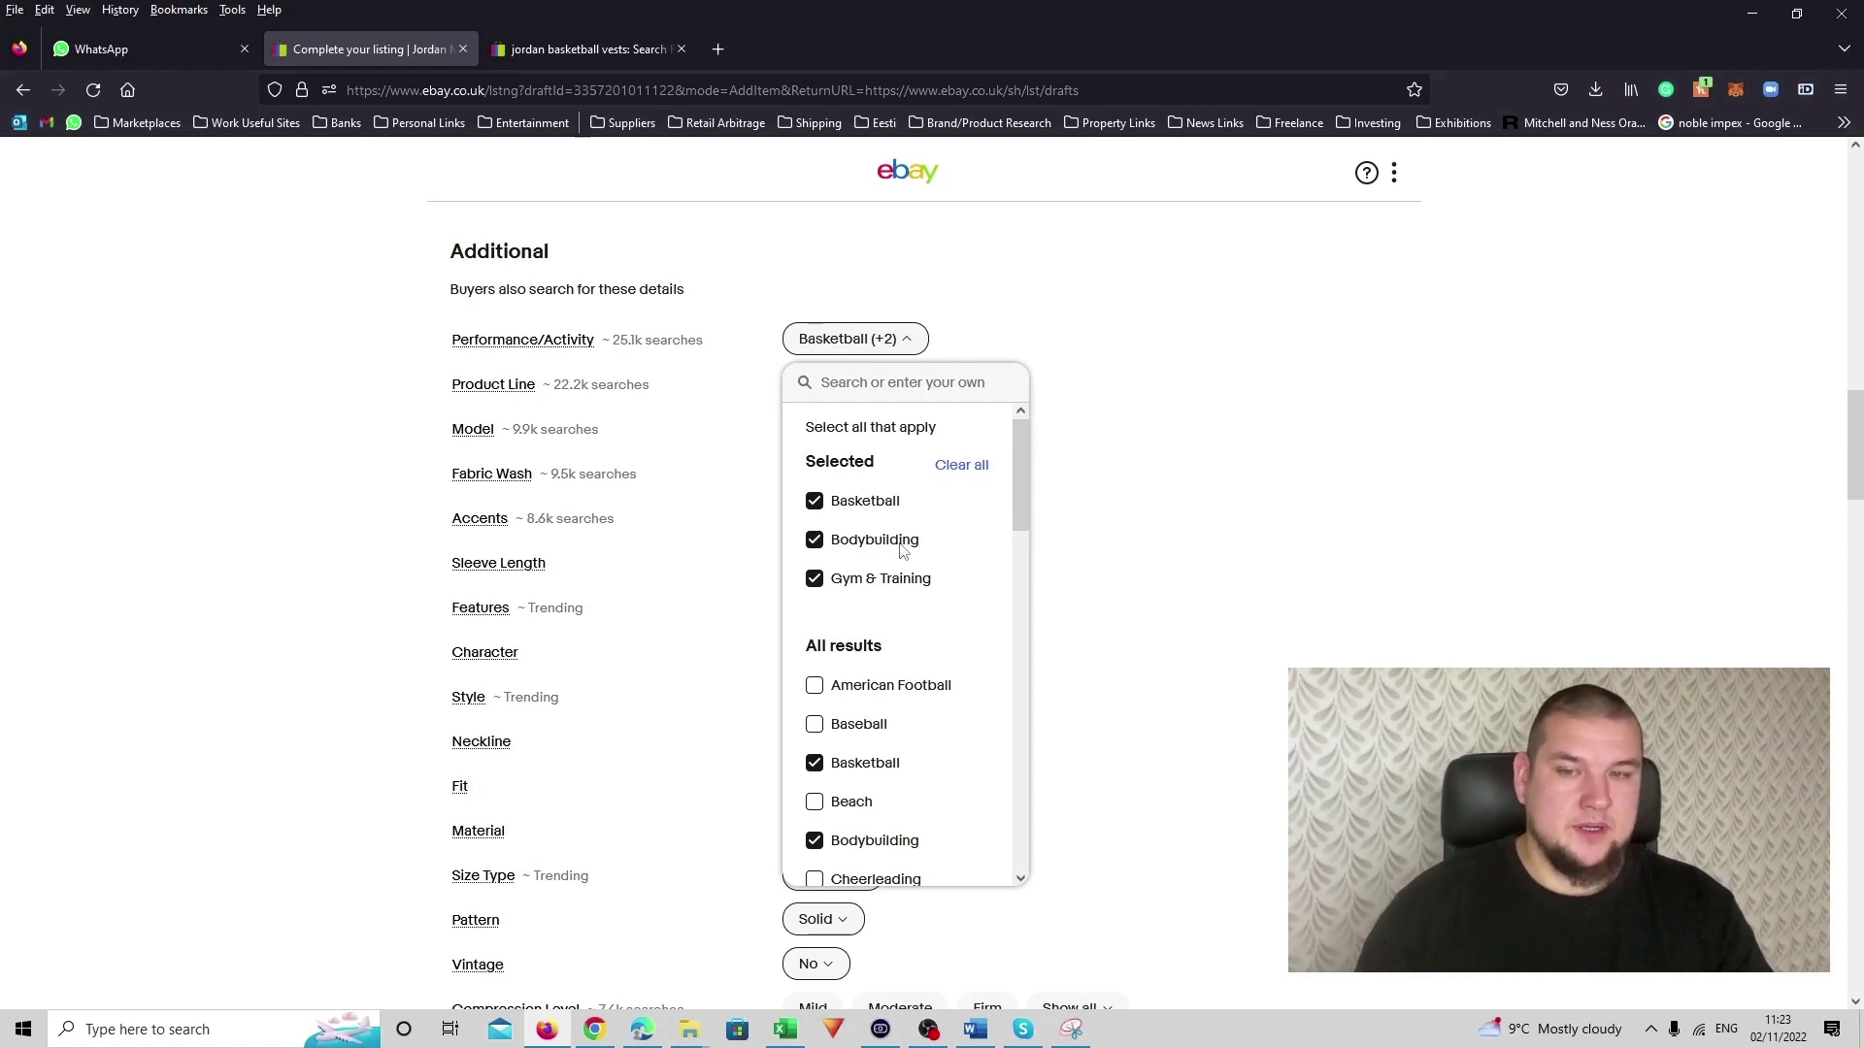
scroll(903, 581, "down", 5)
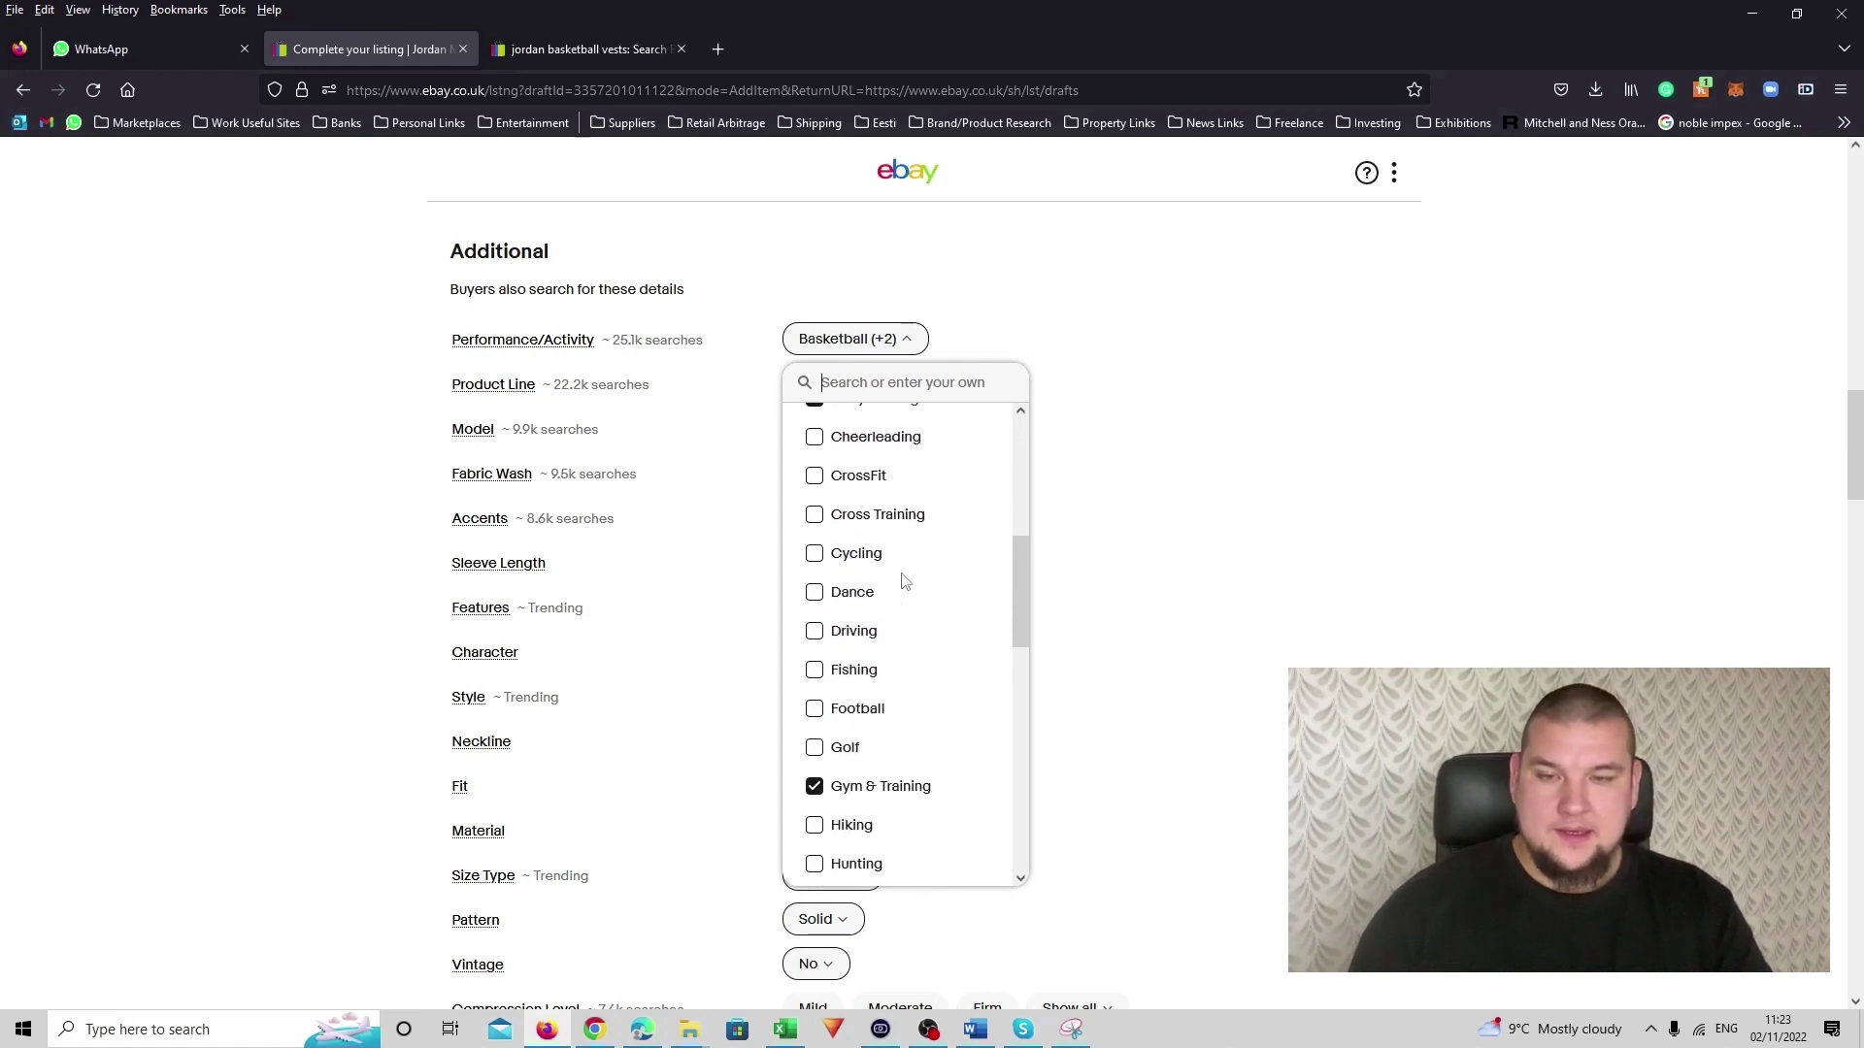
scroll(902, 581, "down", 10)
left_click(1399, 633)
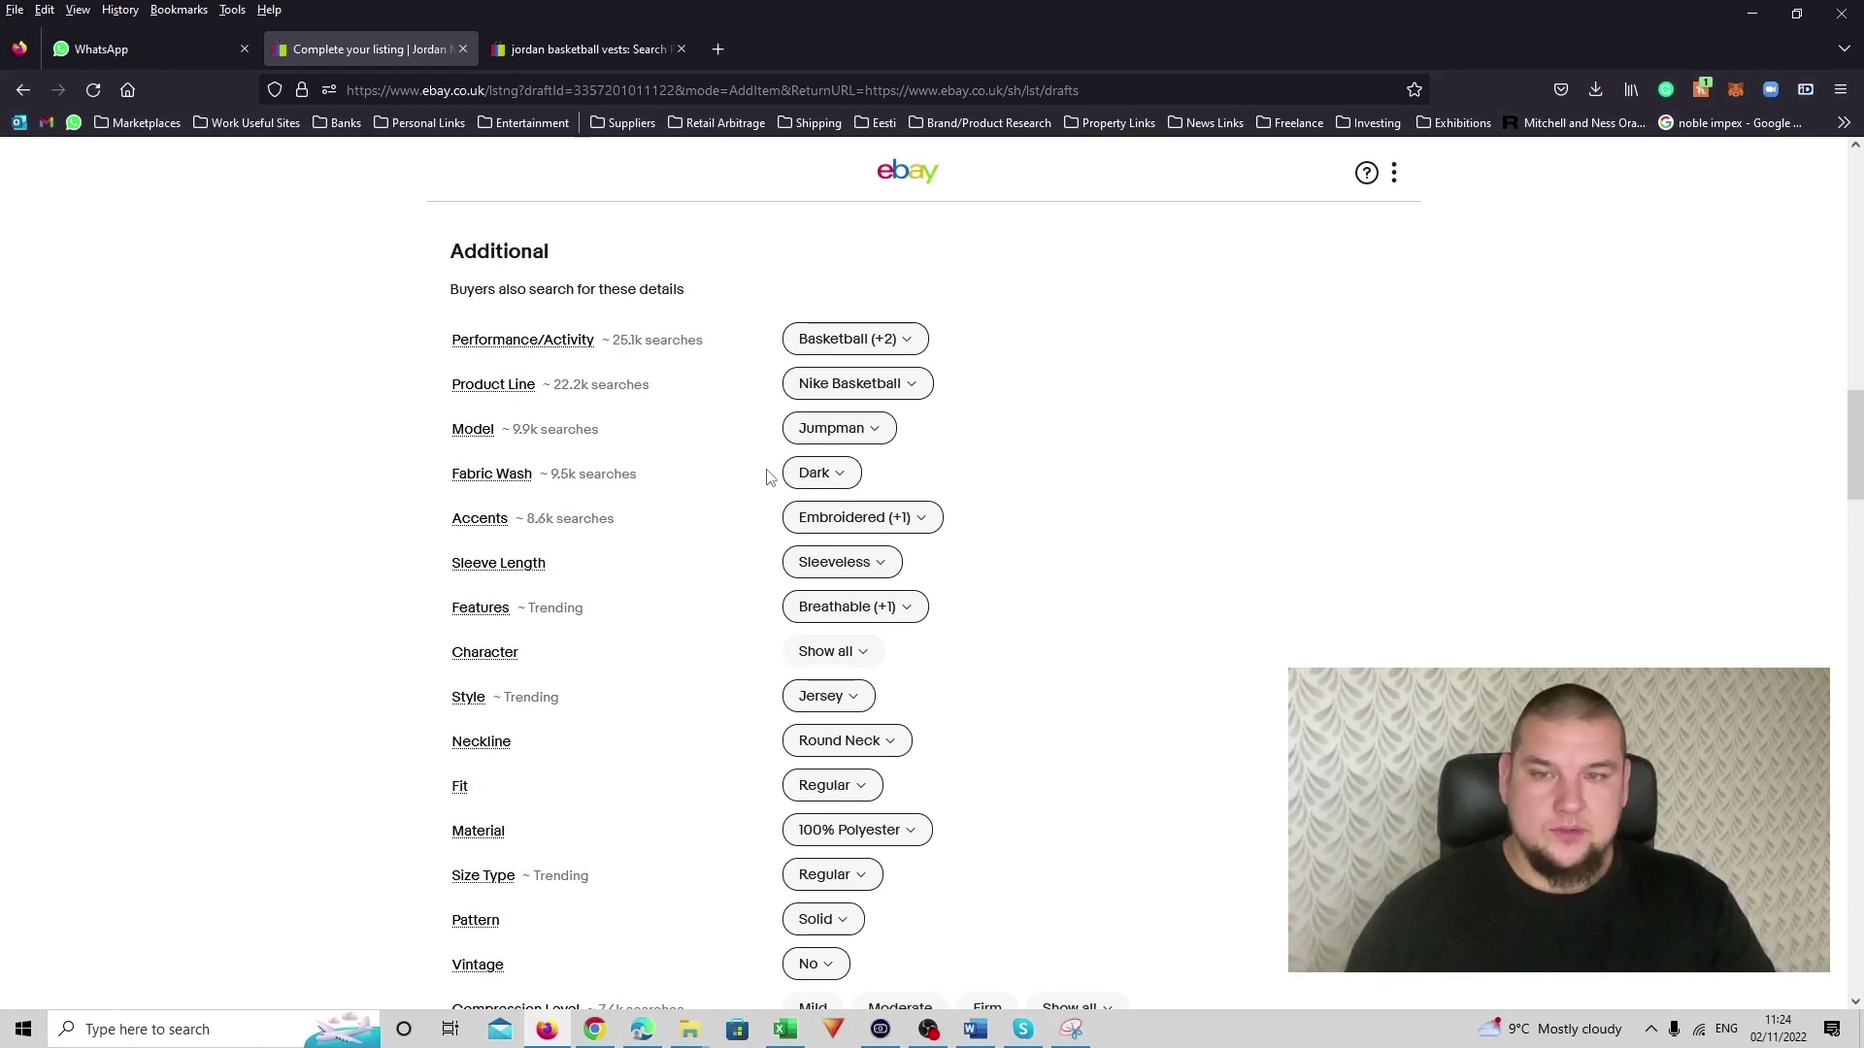
left_click(884, 524)
scroll(844, 660, "down", 2)
scroll(854, 655, "up", 2)
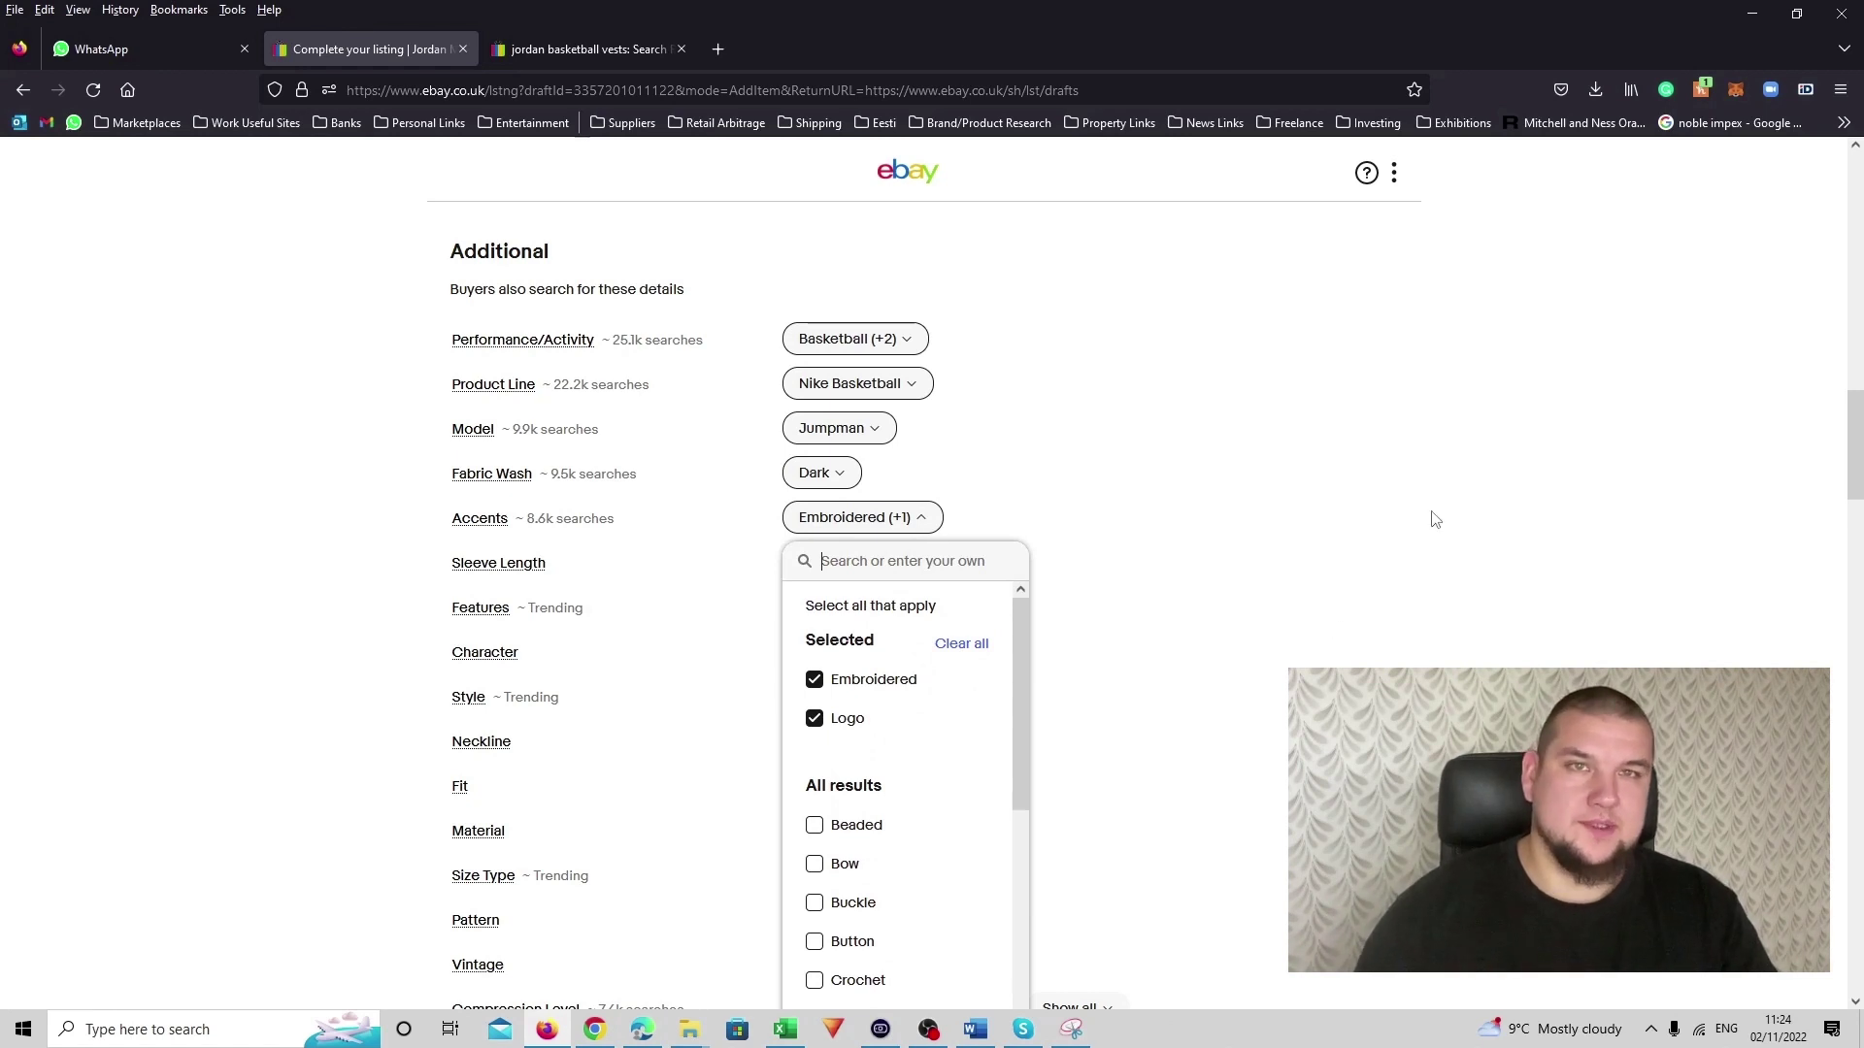
left_click(1362, 487)
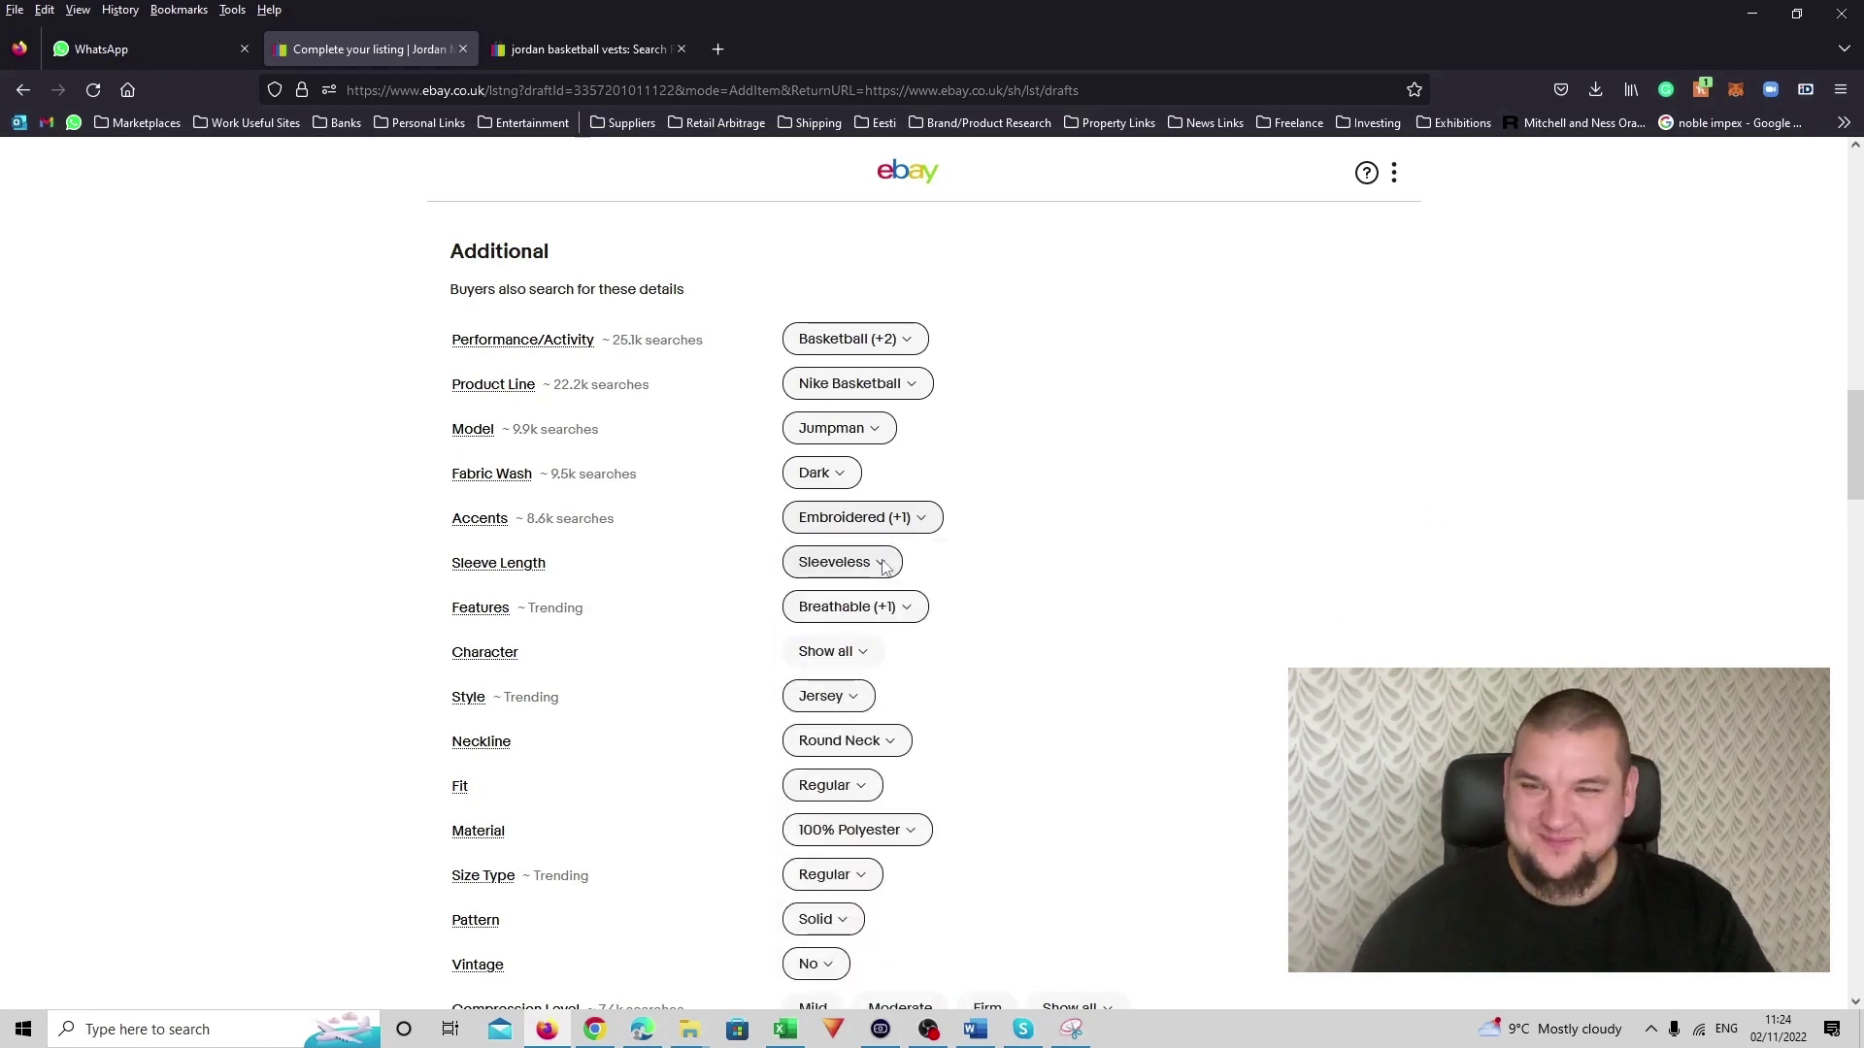
scroll(1115, 550, "down", 2)
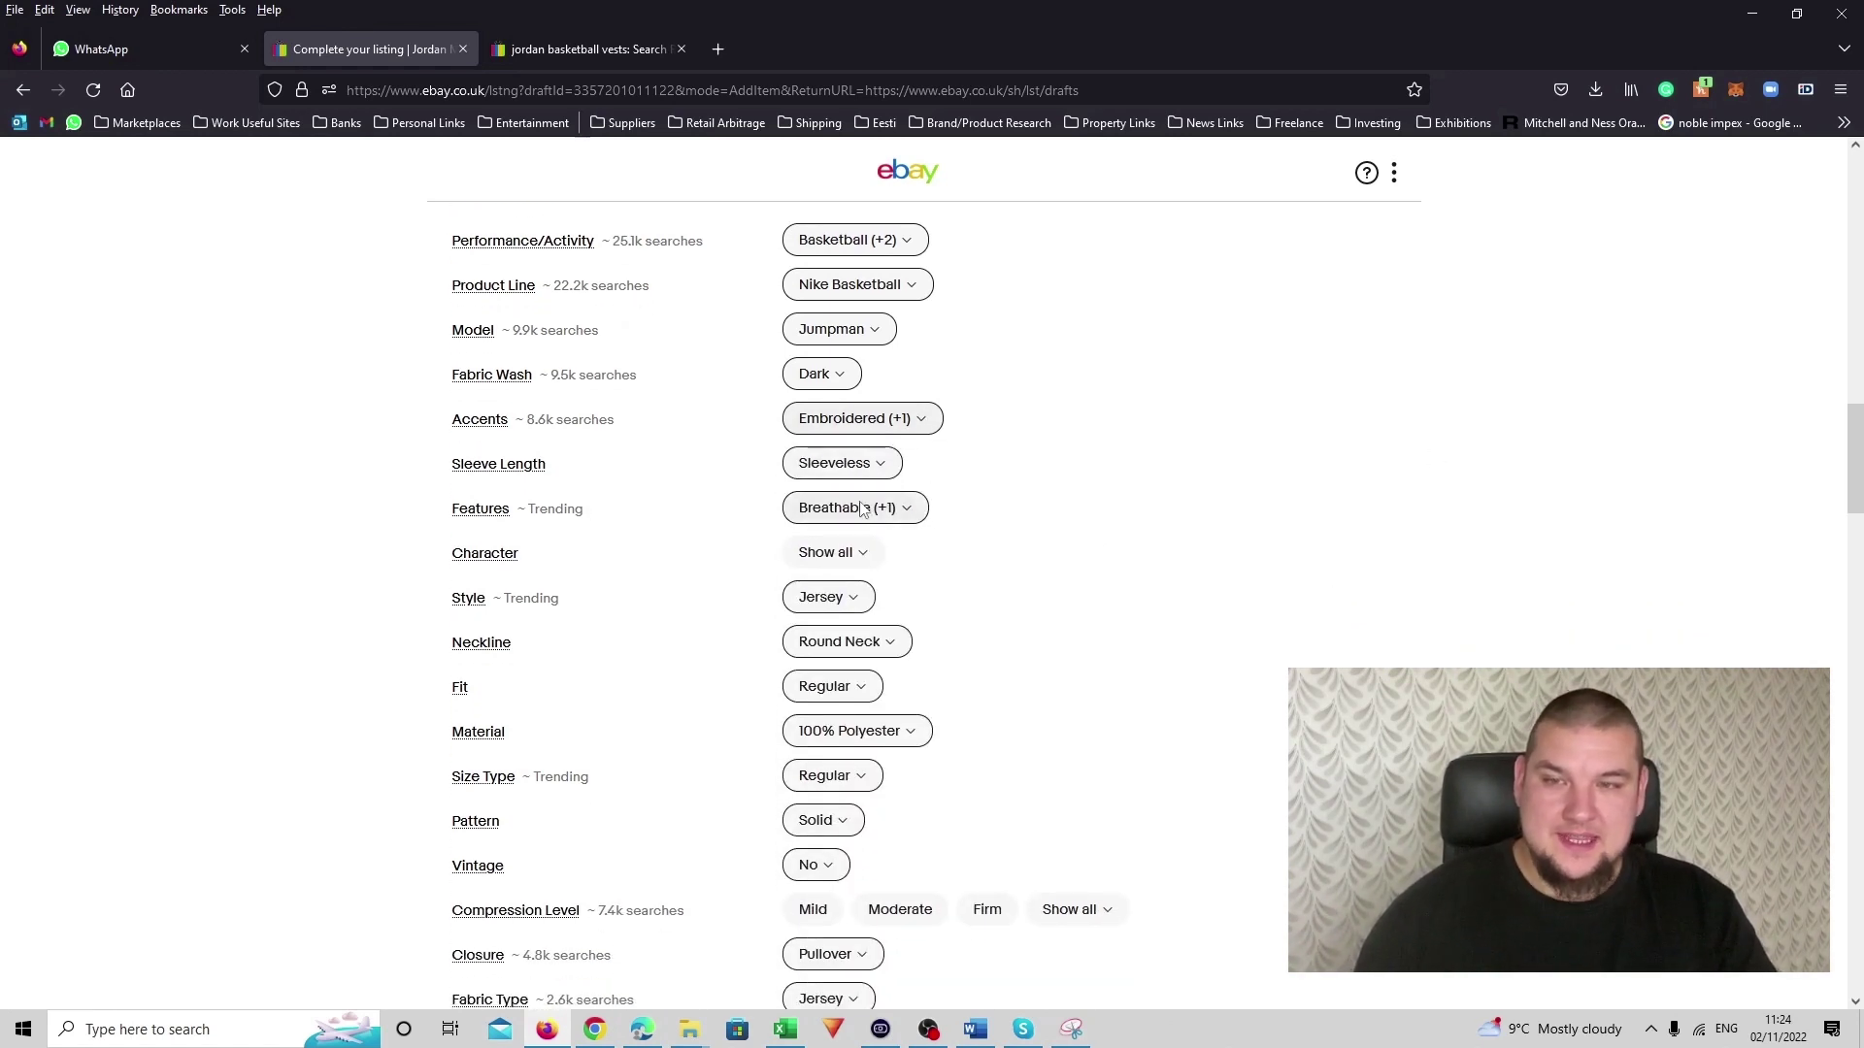
left_click(878, 508)
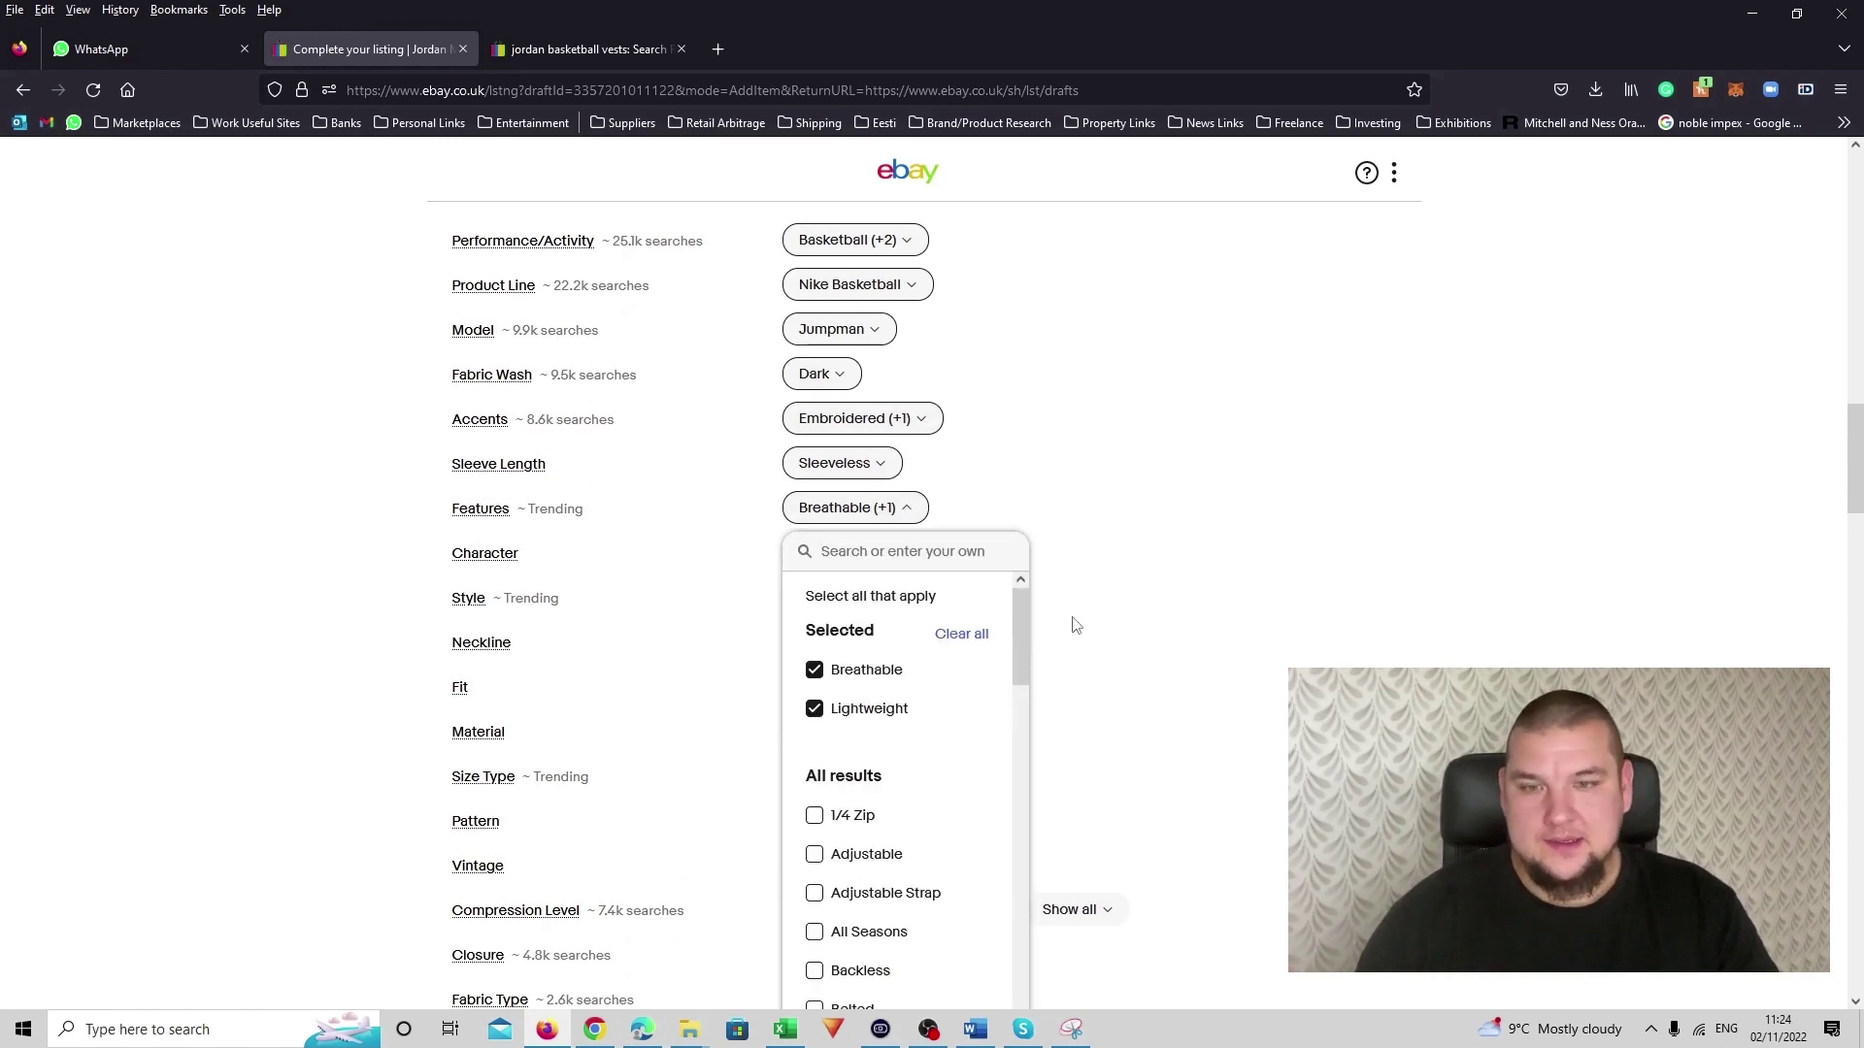
left_click(1225, 568)
scroll(987, 556, "down", 2)
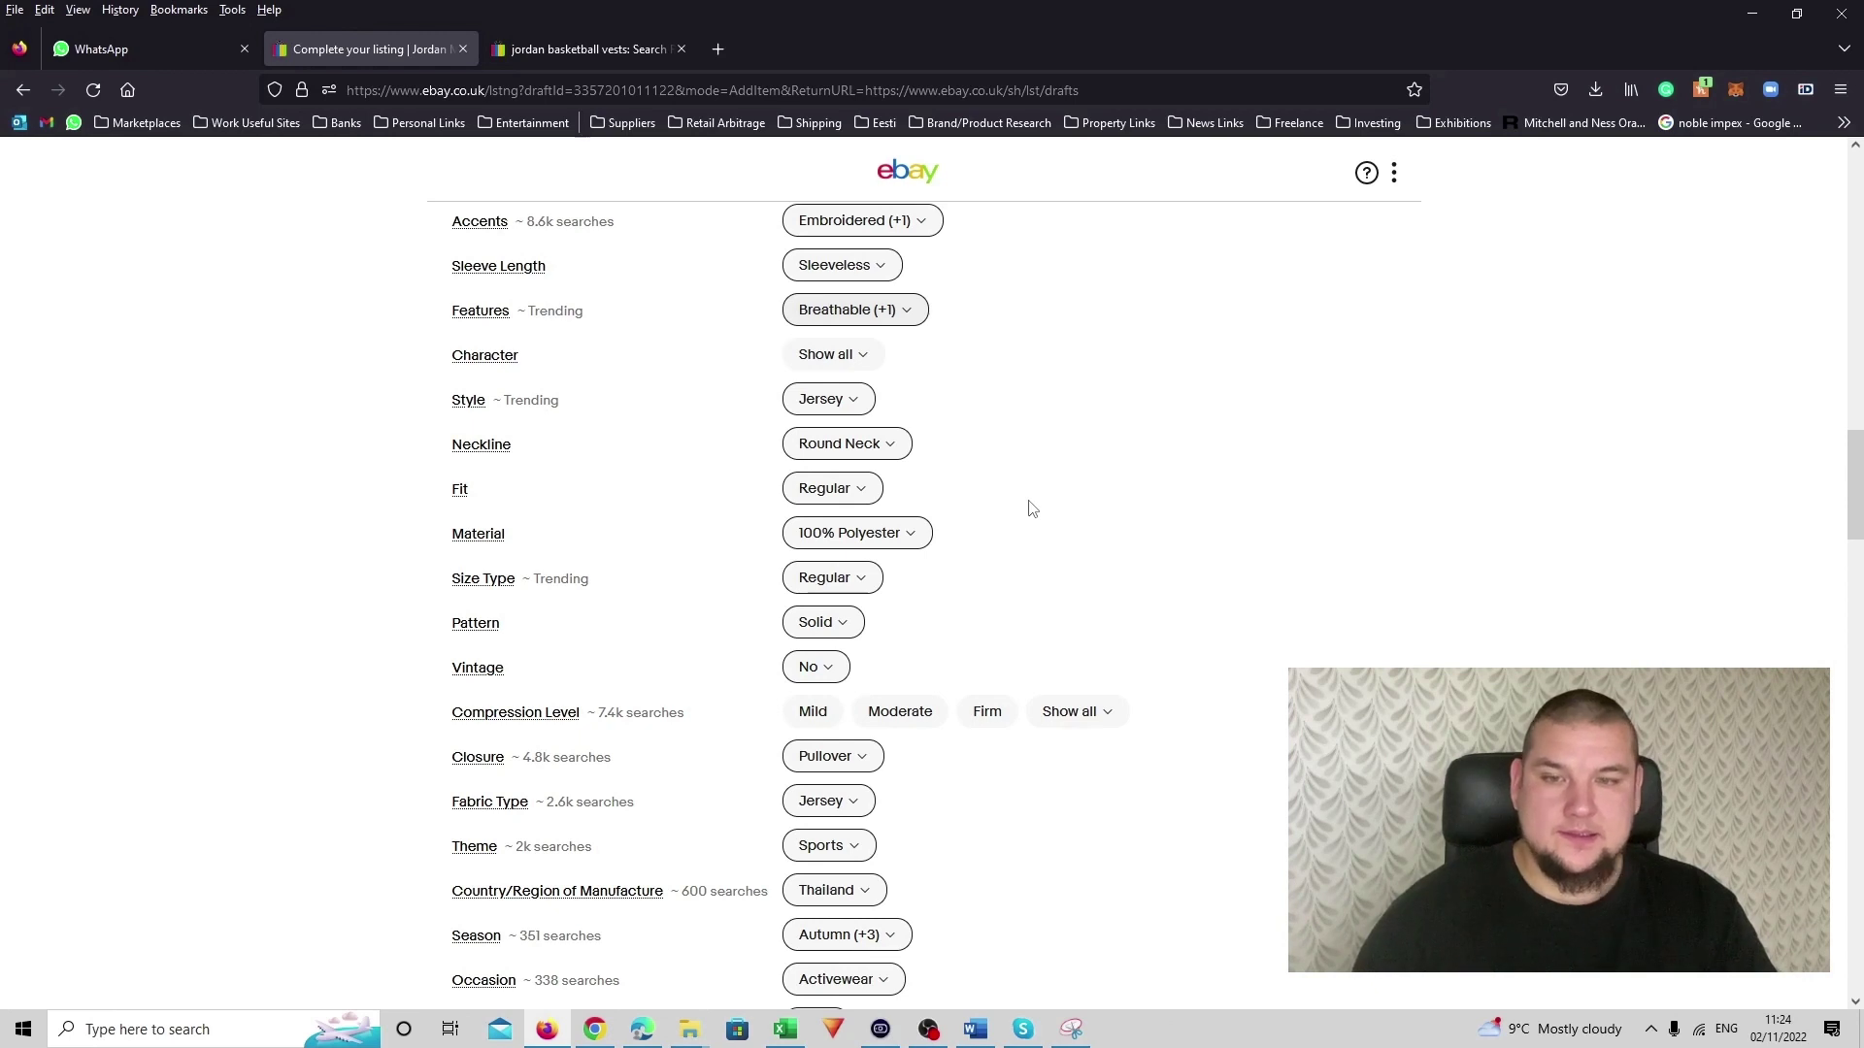
scroll(1032, 509, "down", 2)
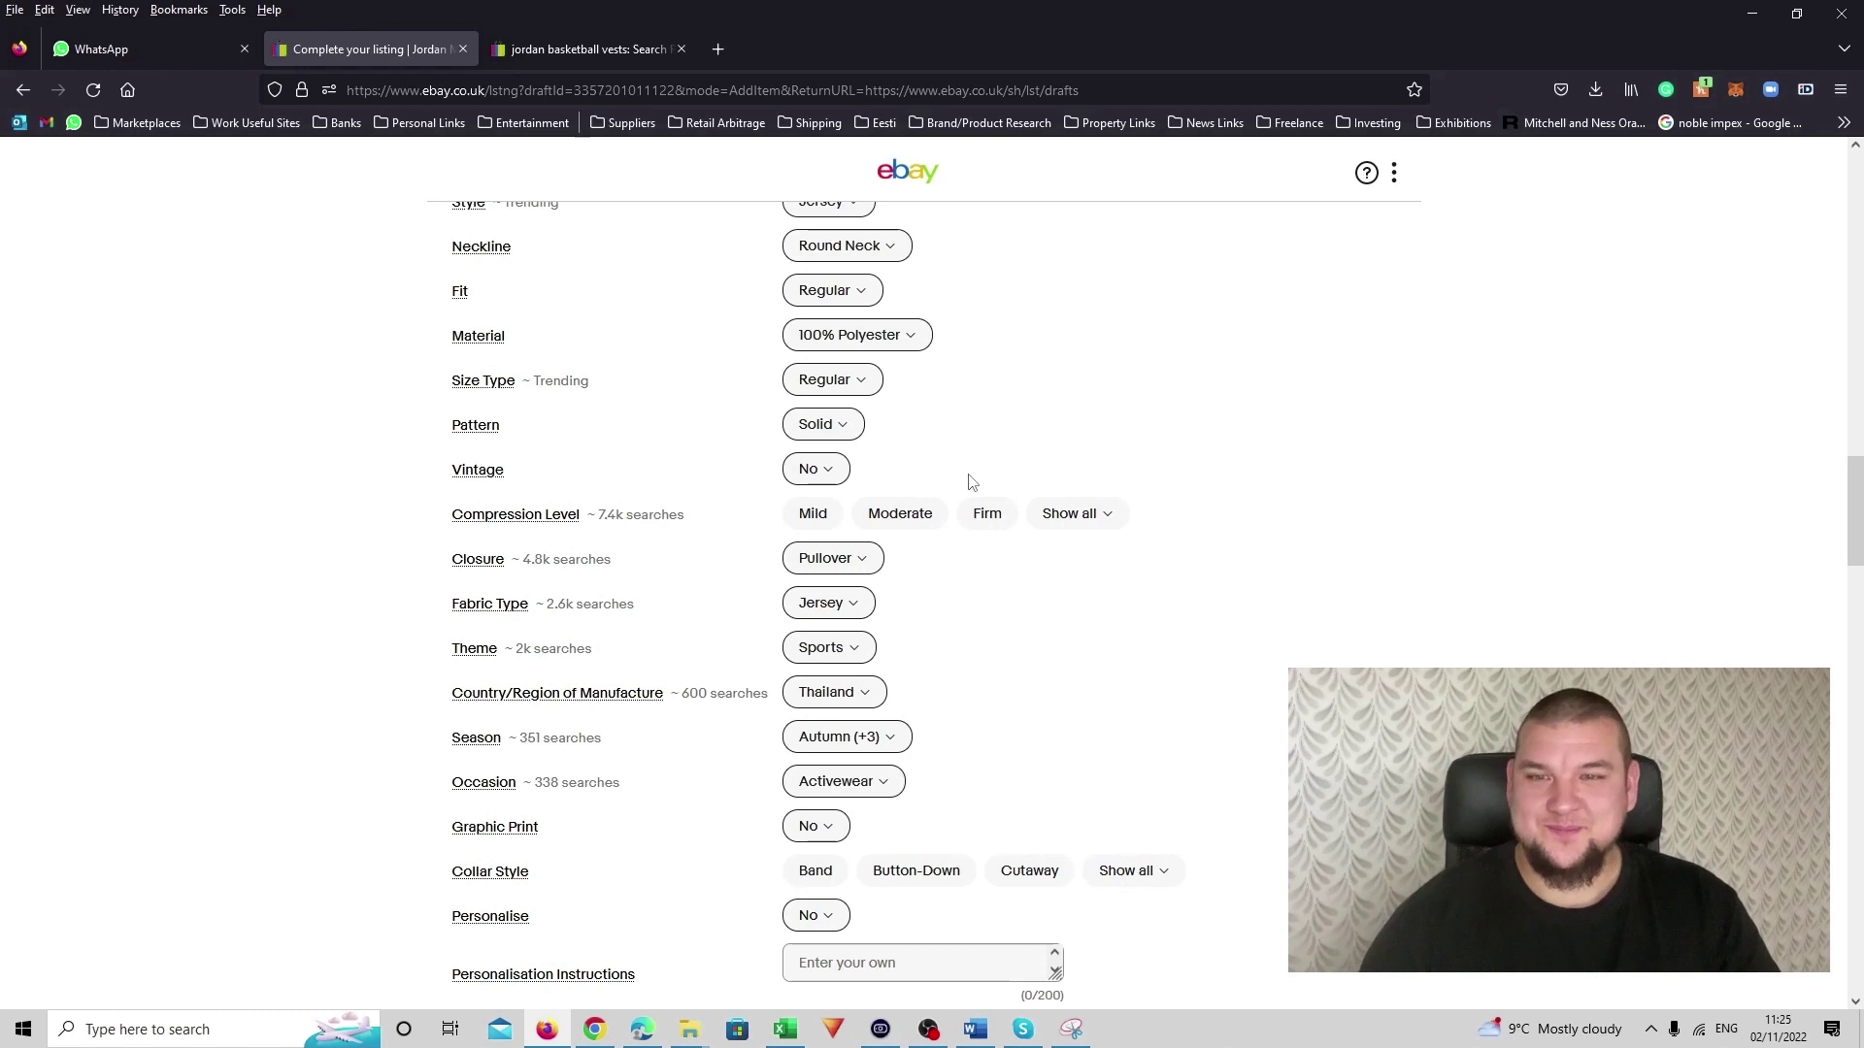
scroll(971, 480, "down", 2)
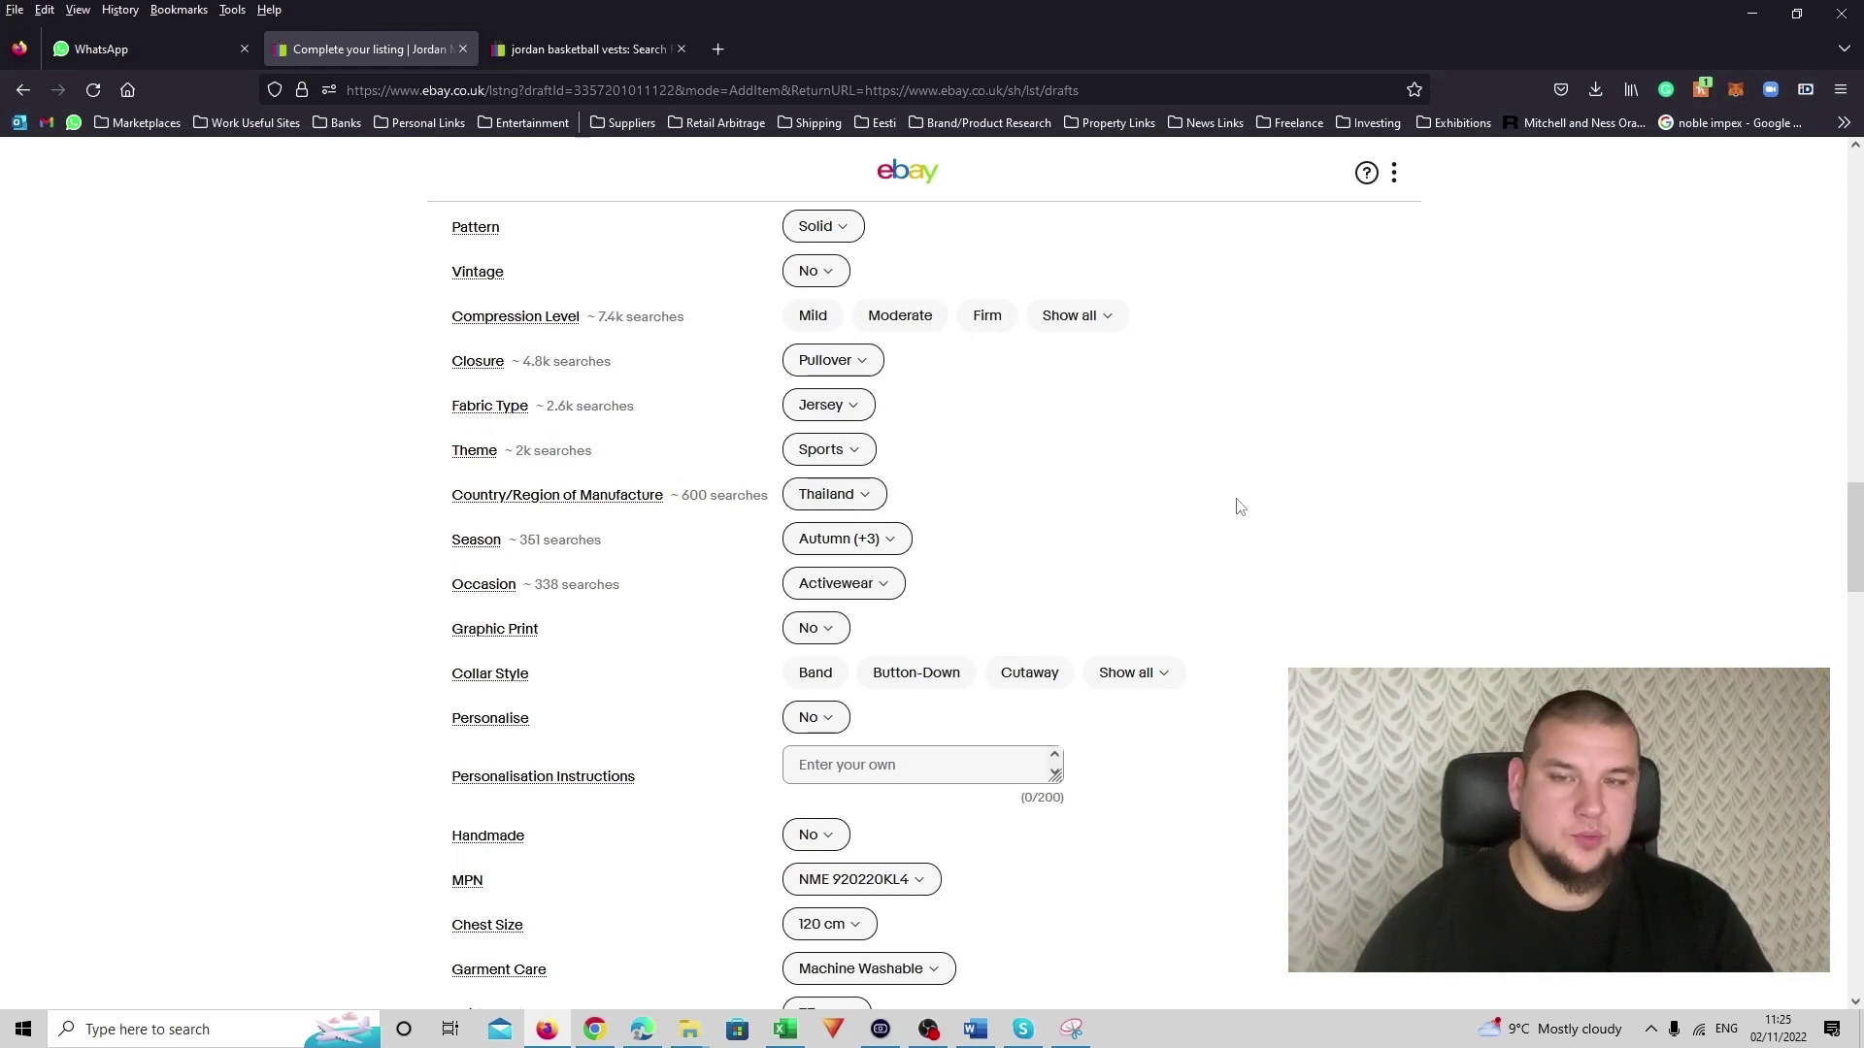
scroll(648, 497, "down", 1)
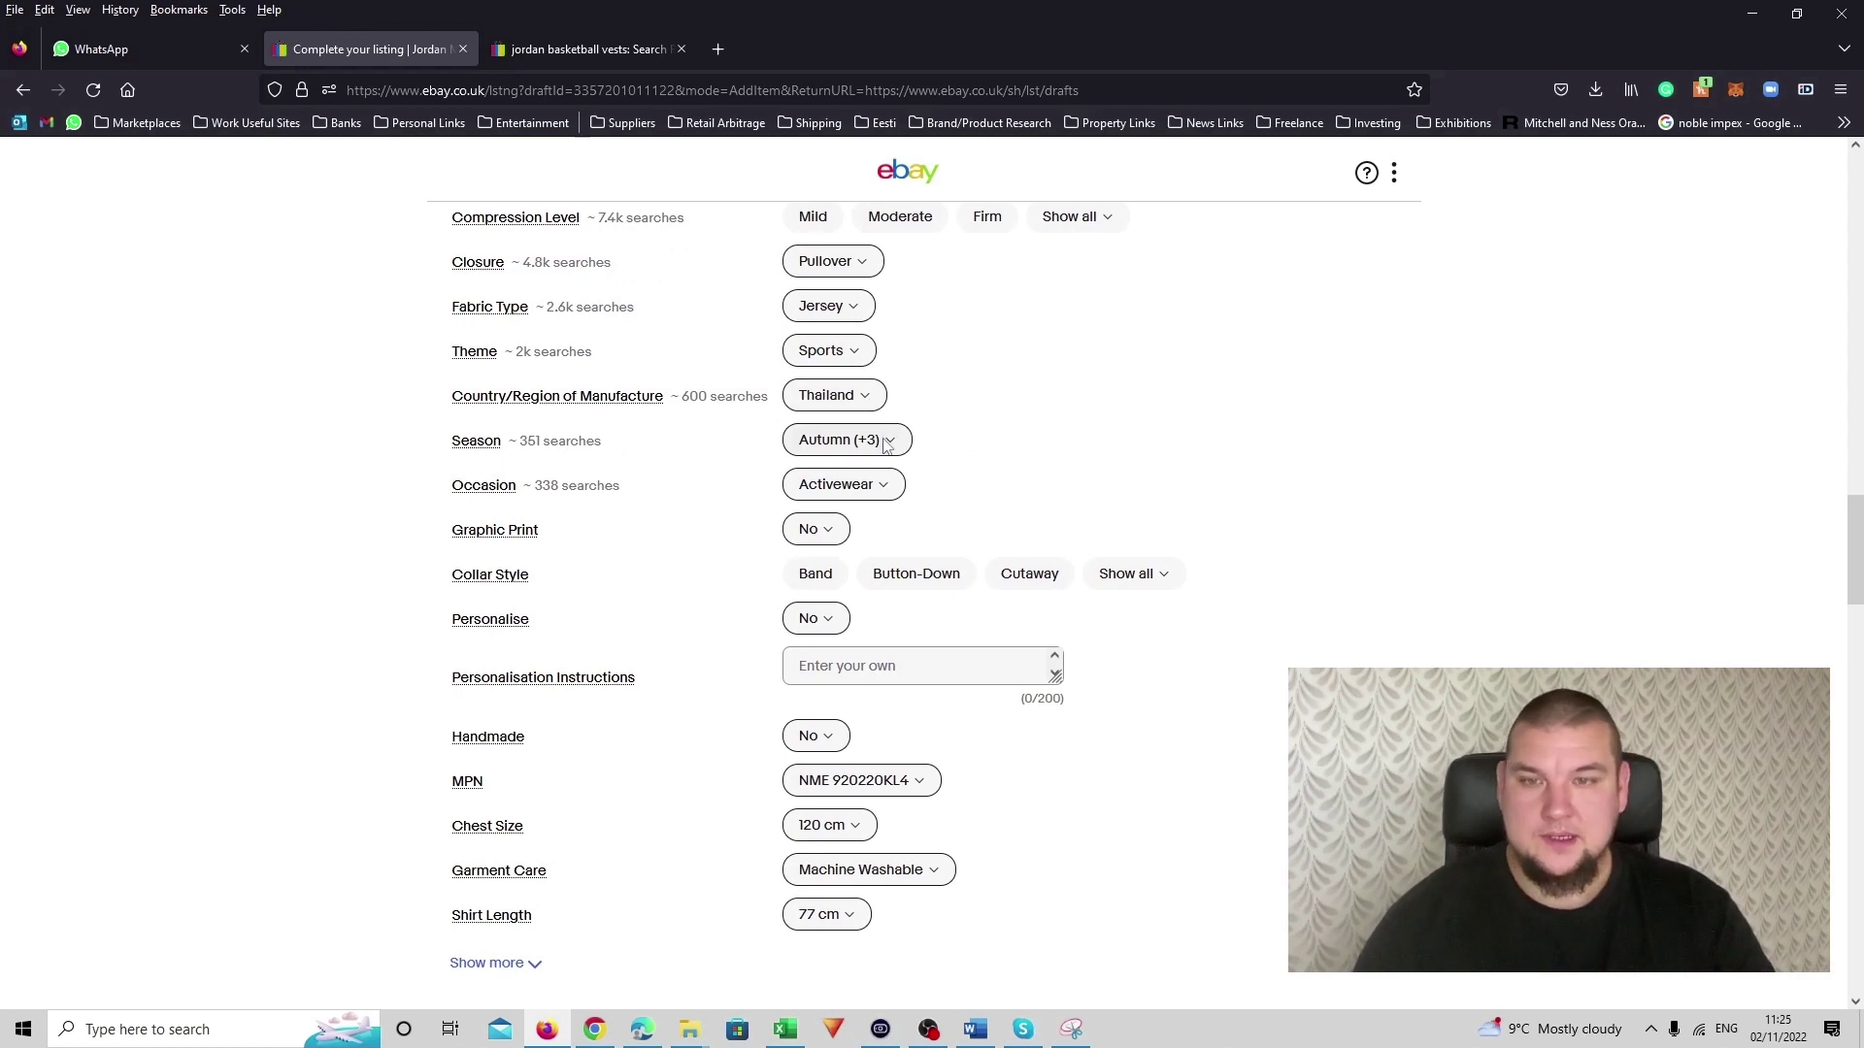
left_click(835, 450)
left_click(1236, 430)
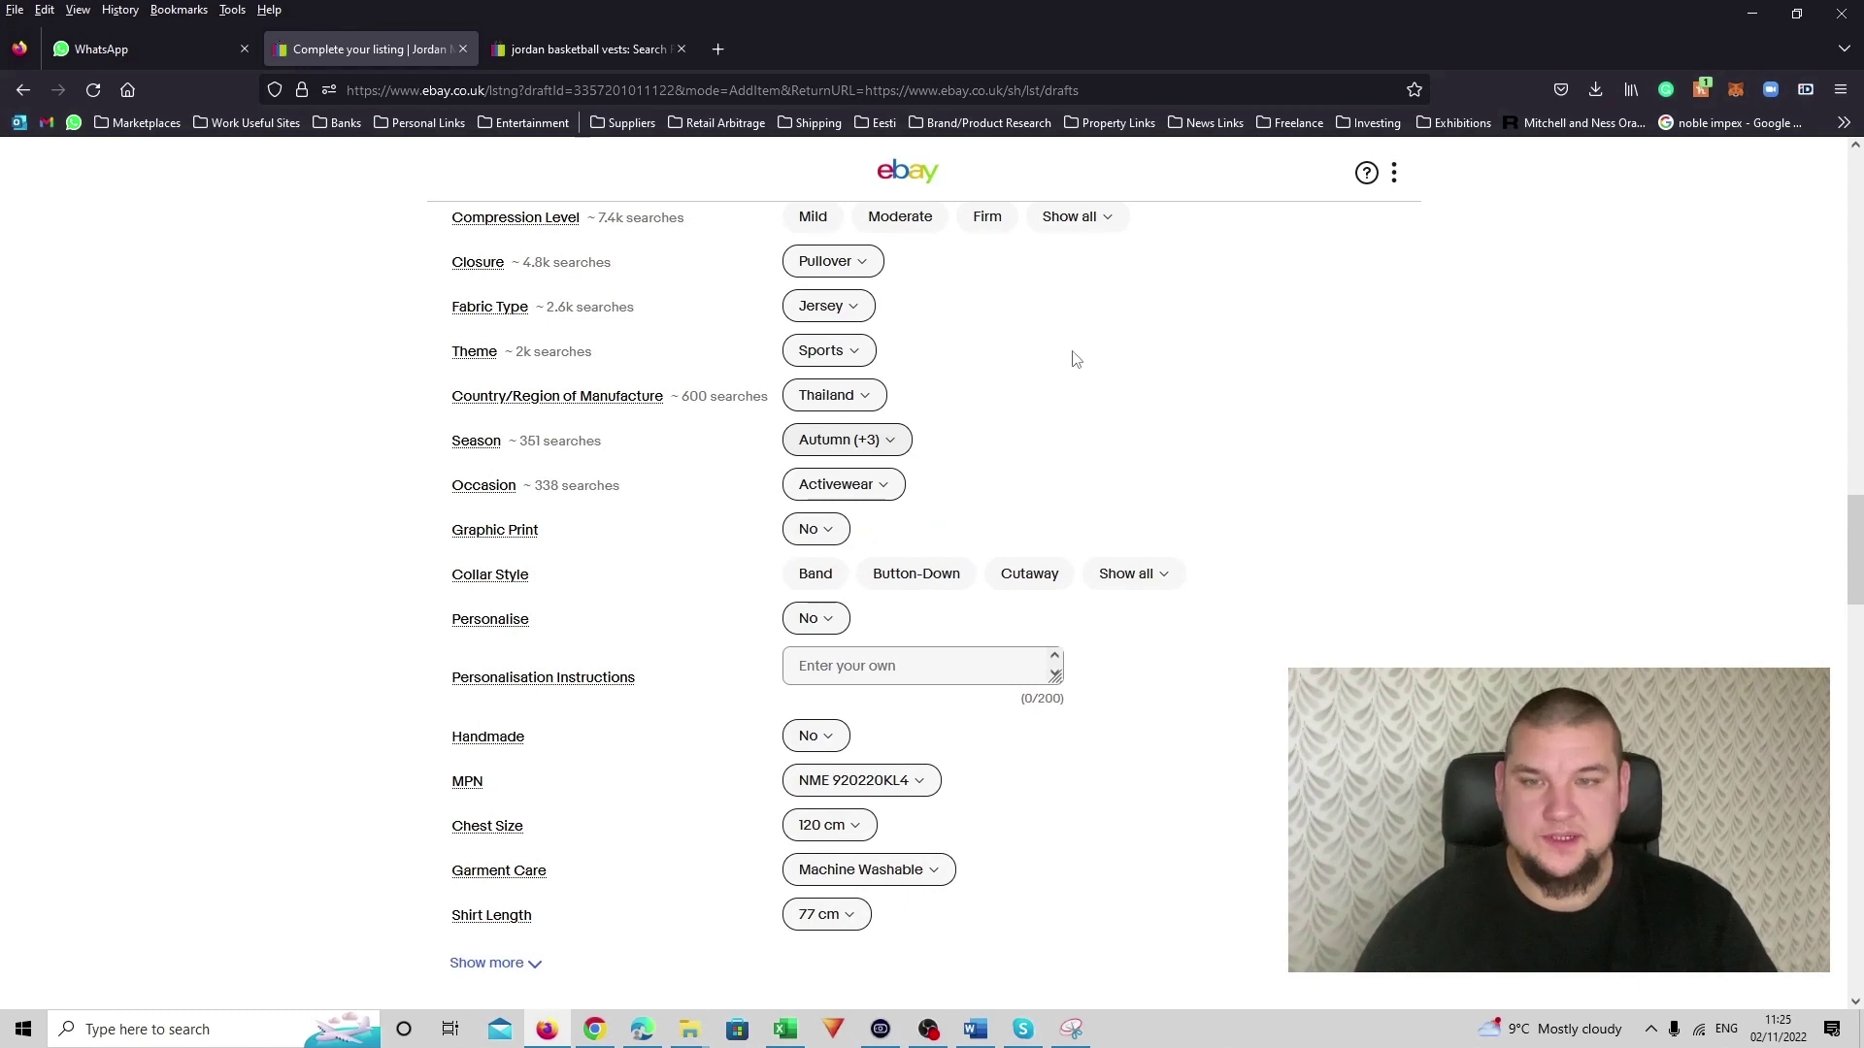
scroll(1229, 383, "down", 2)
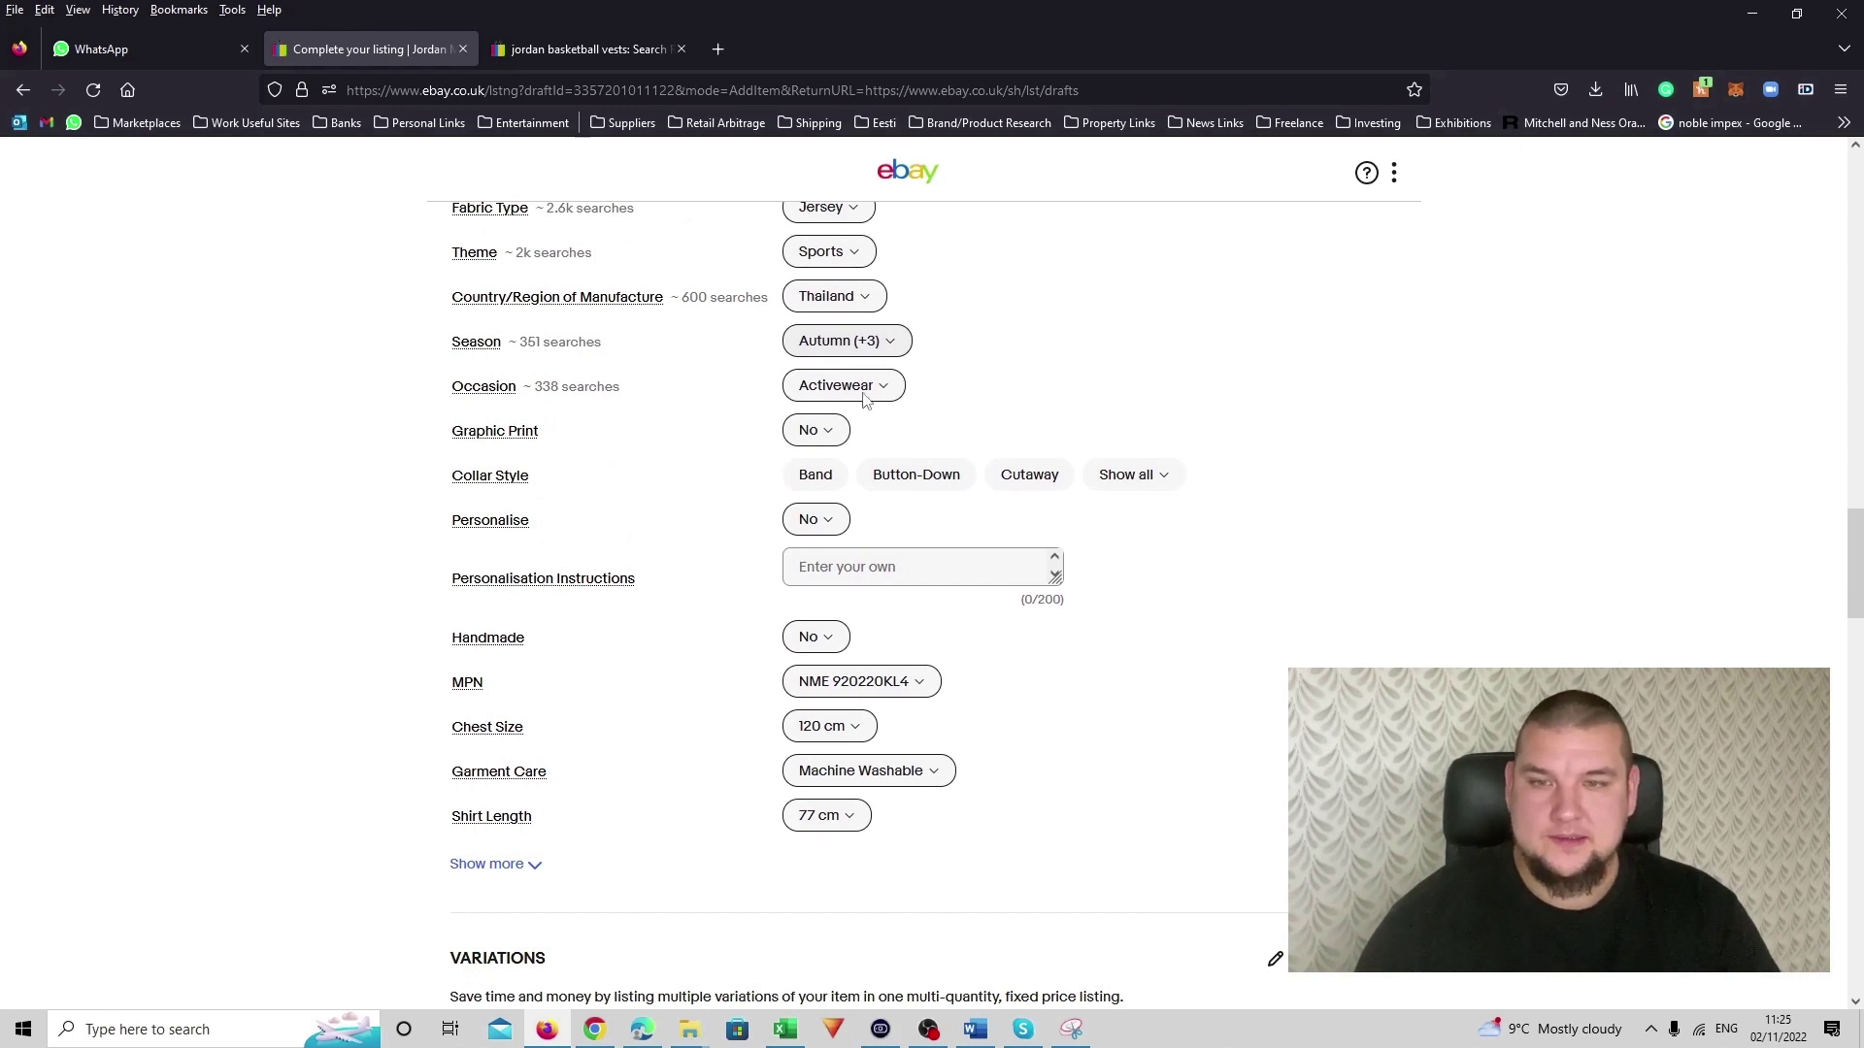
scroll(1533, 644, "down", 1)
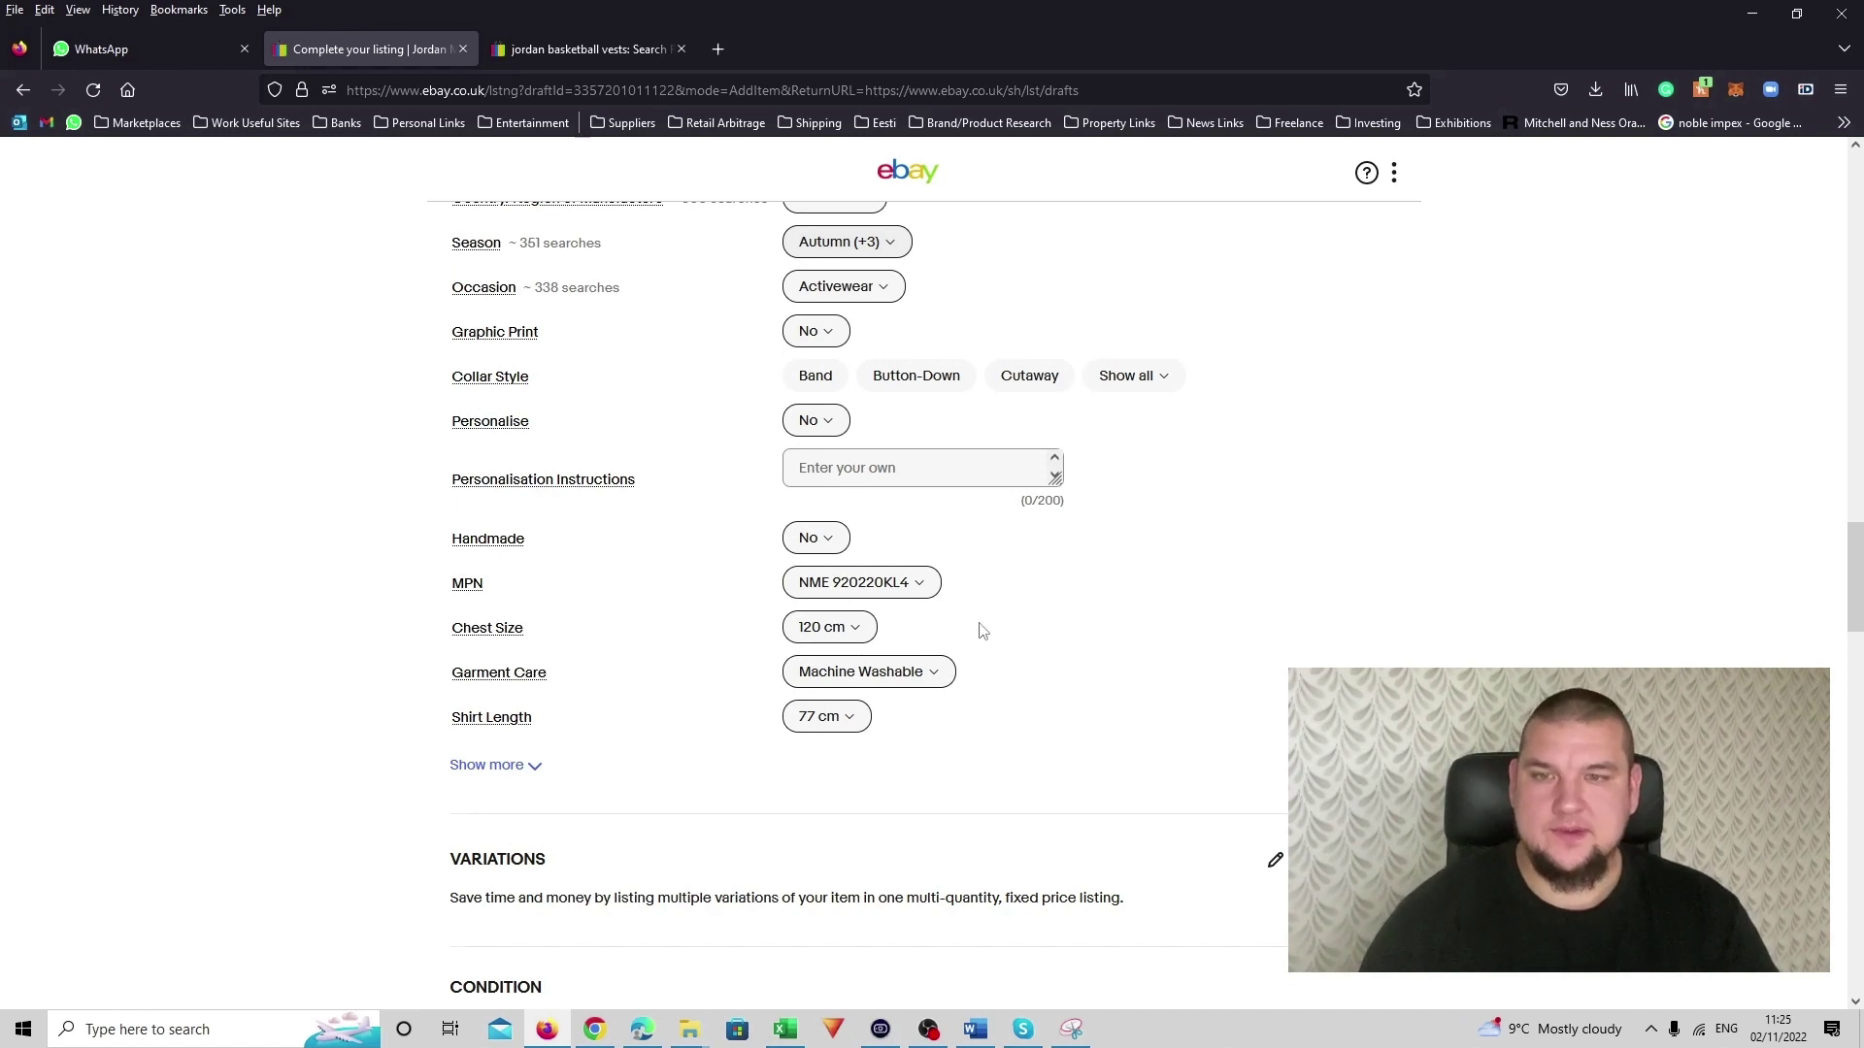
scroll(1529, 535, "down", 2)
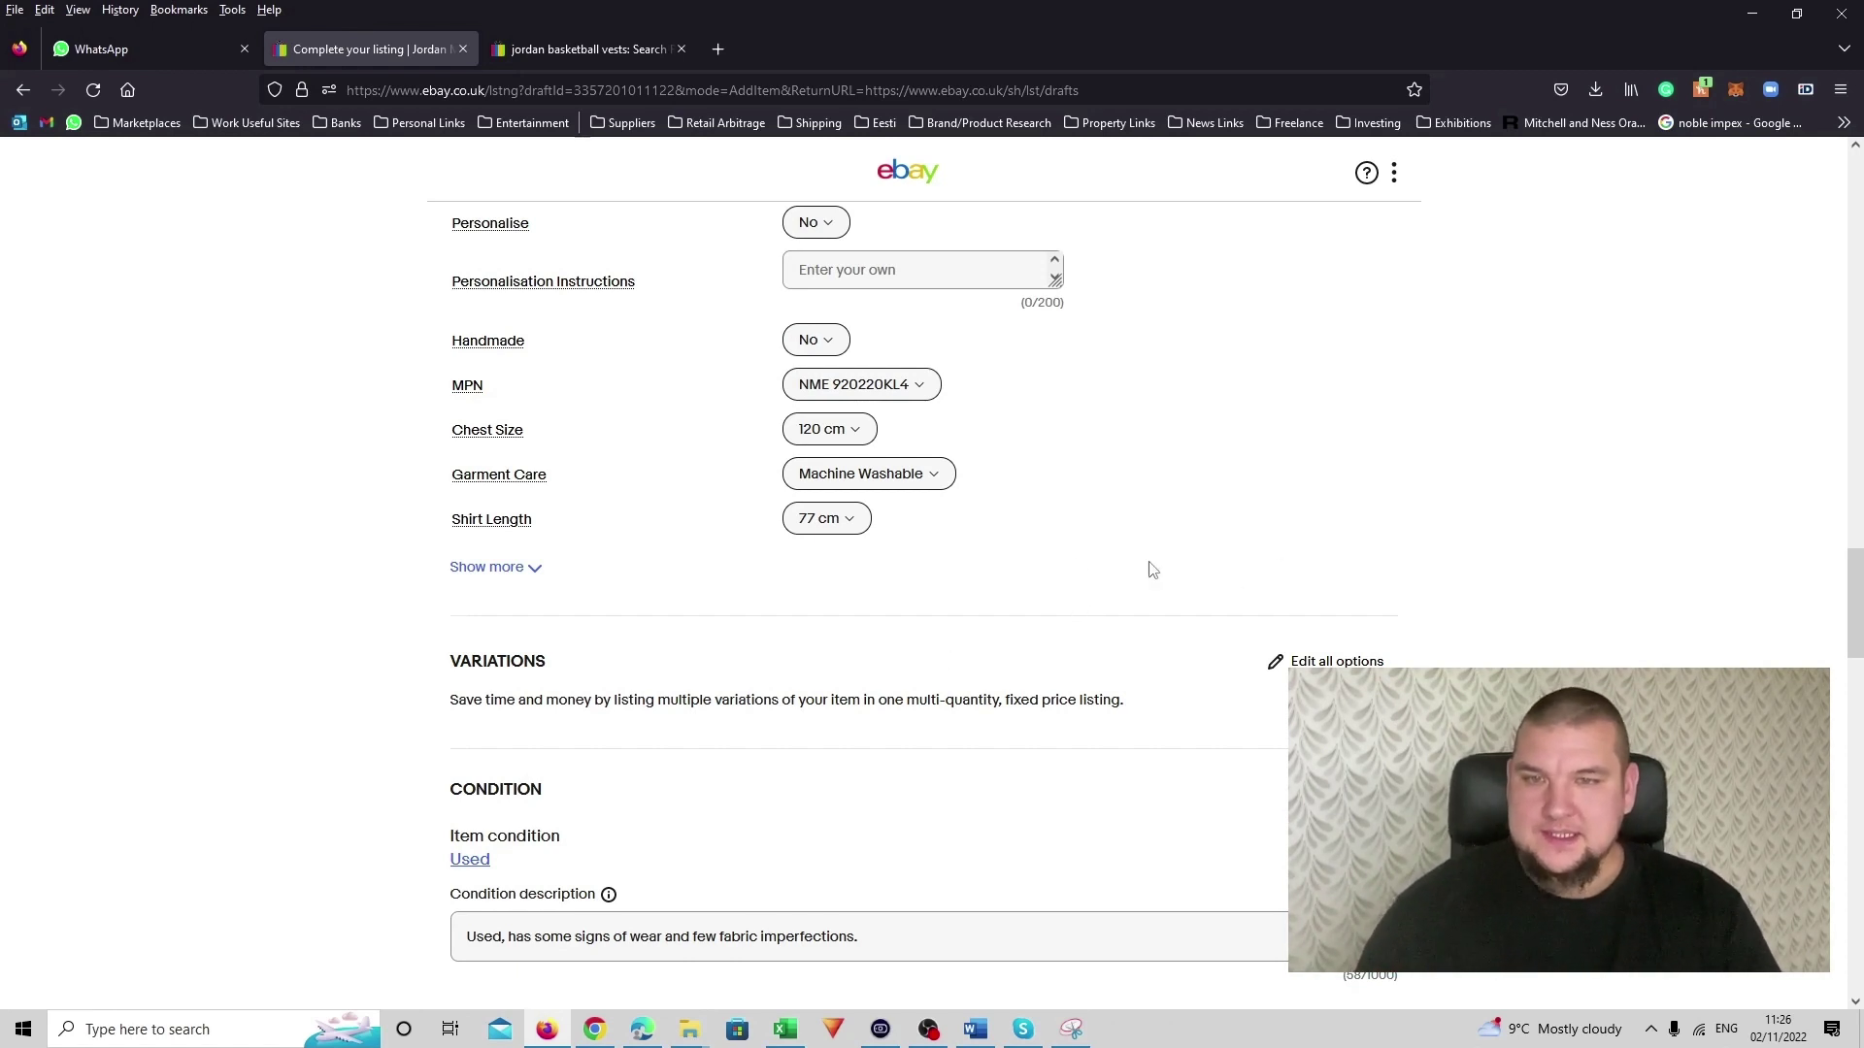
mouse_move(569, 436)
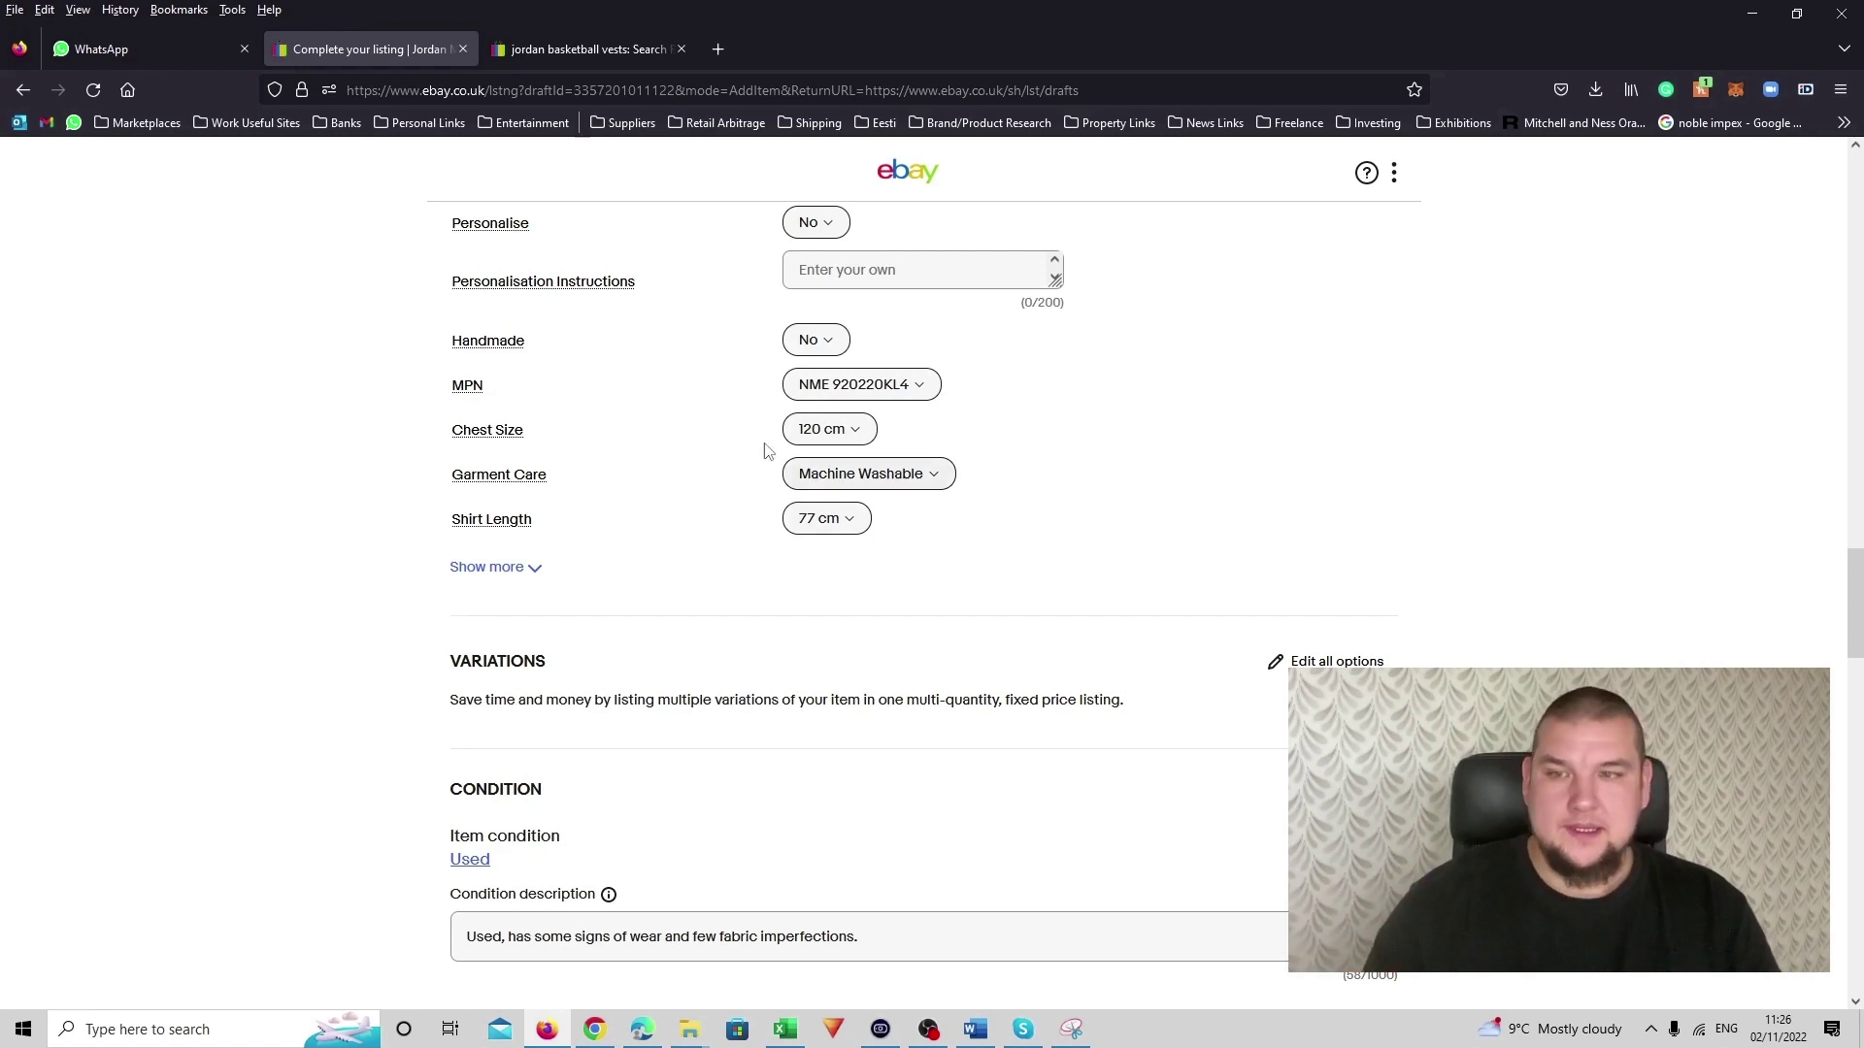
mouse_move(520, 536)
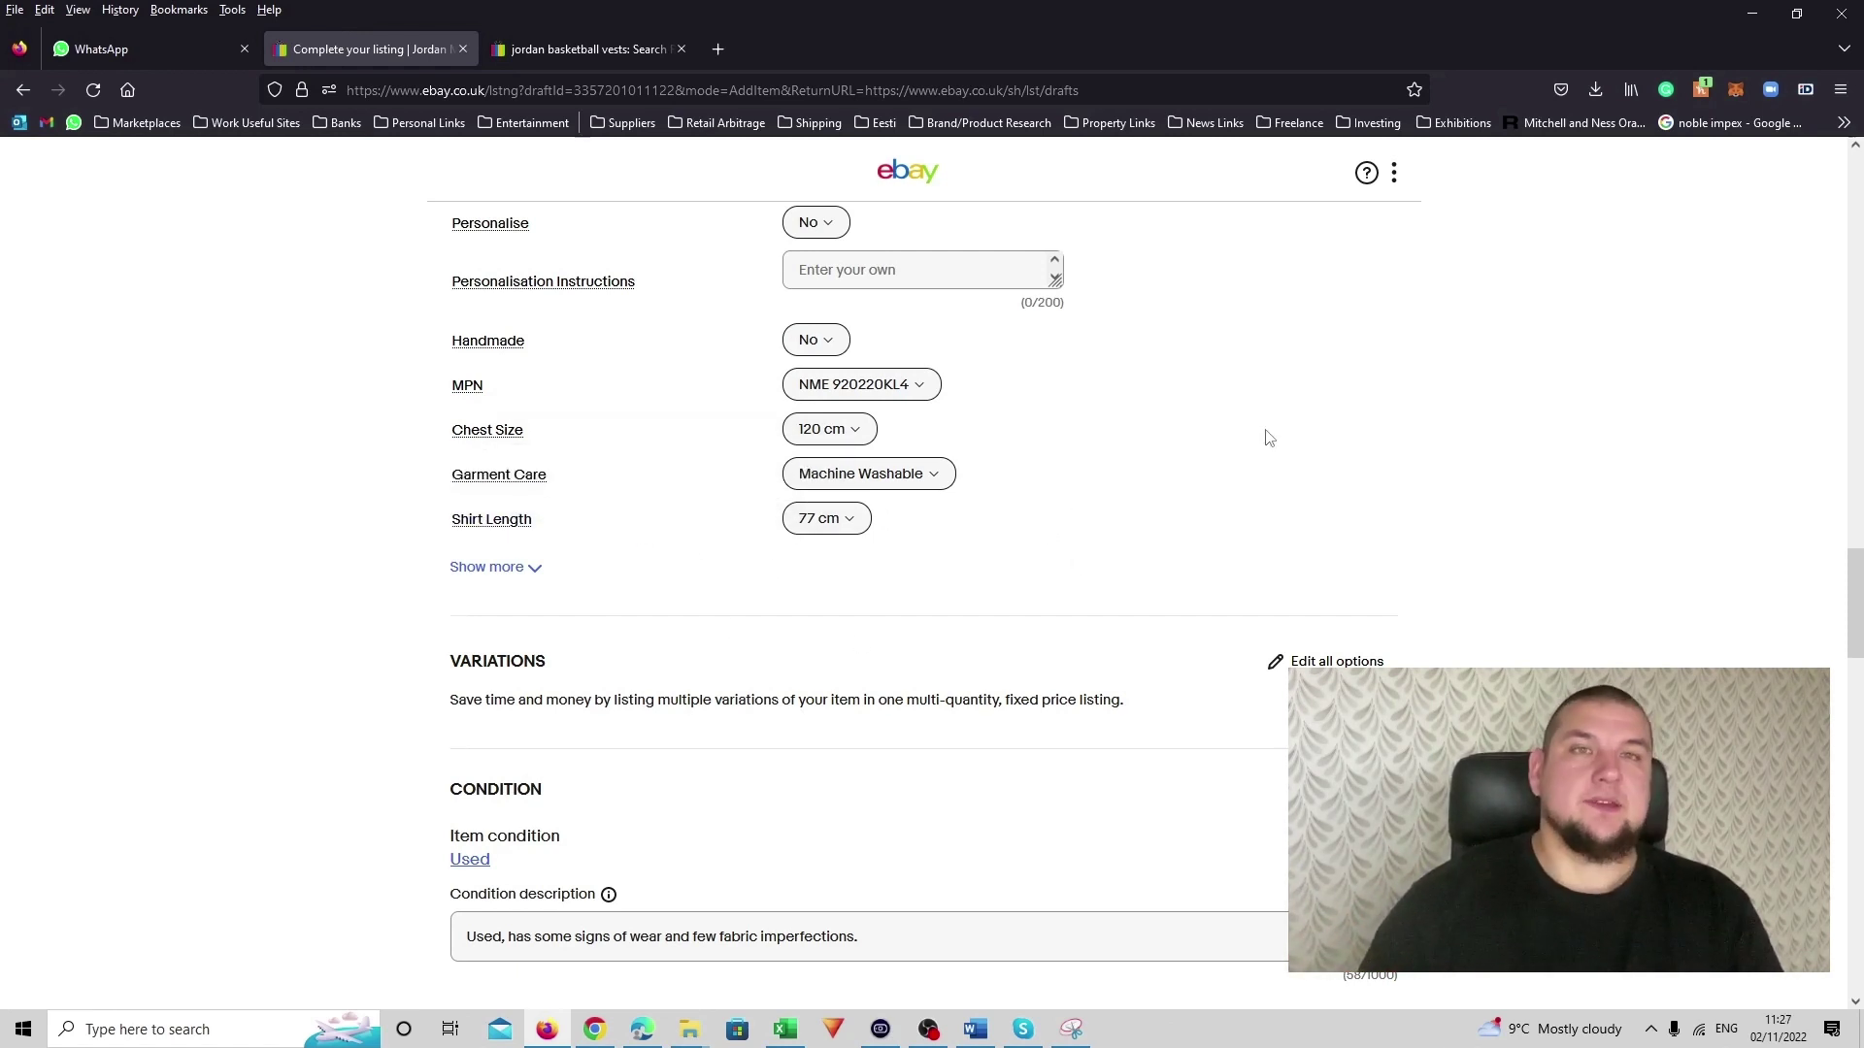
- Scroll through the vest draft's item specifics section
scroll(1302, 432, "down", 2)
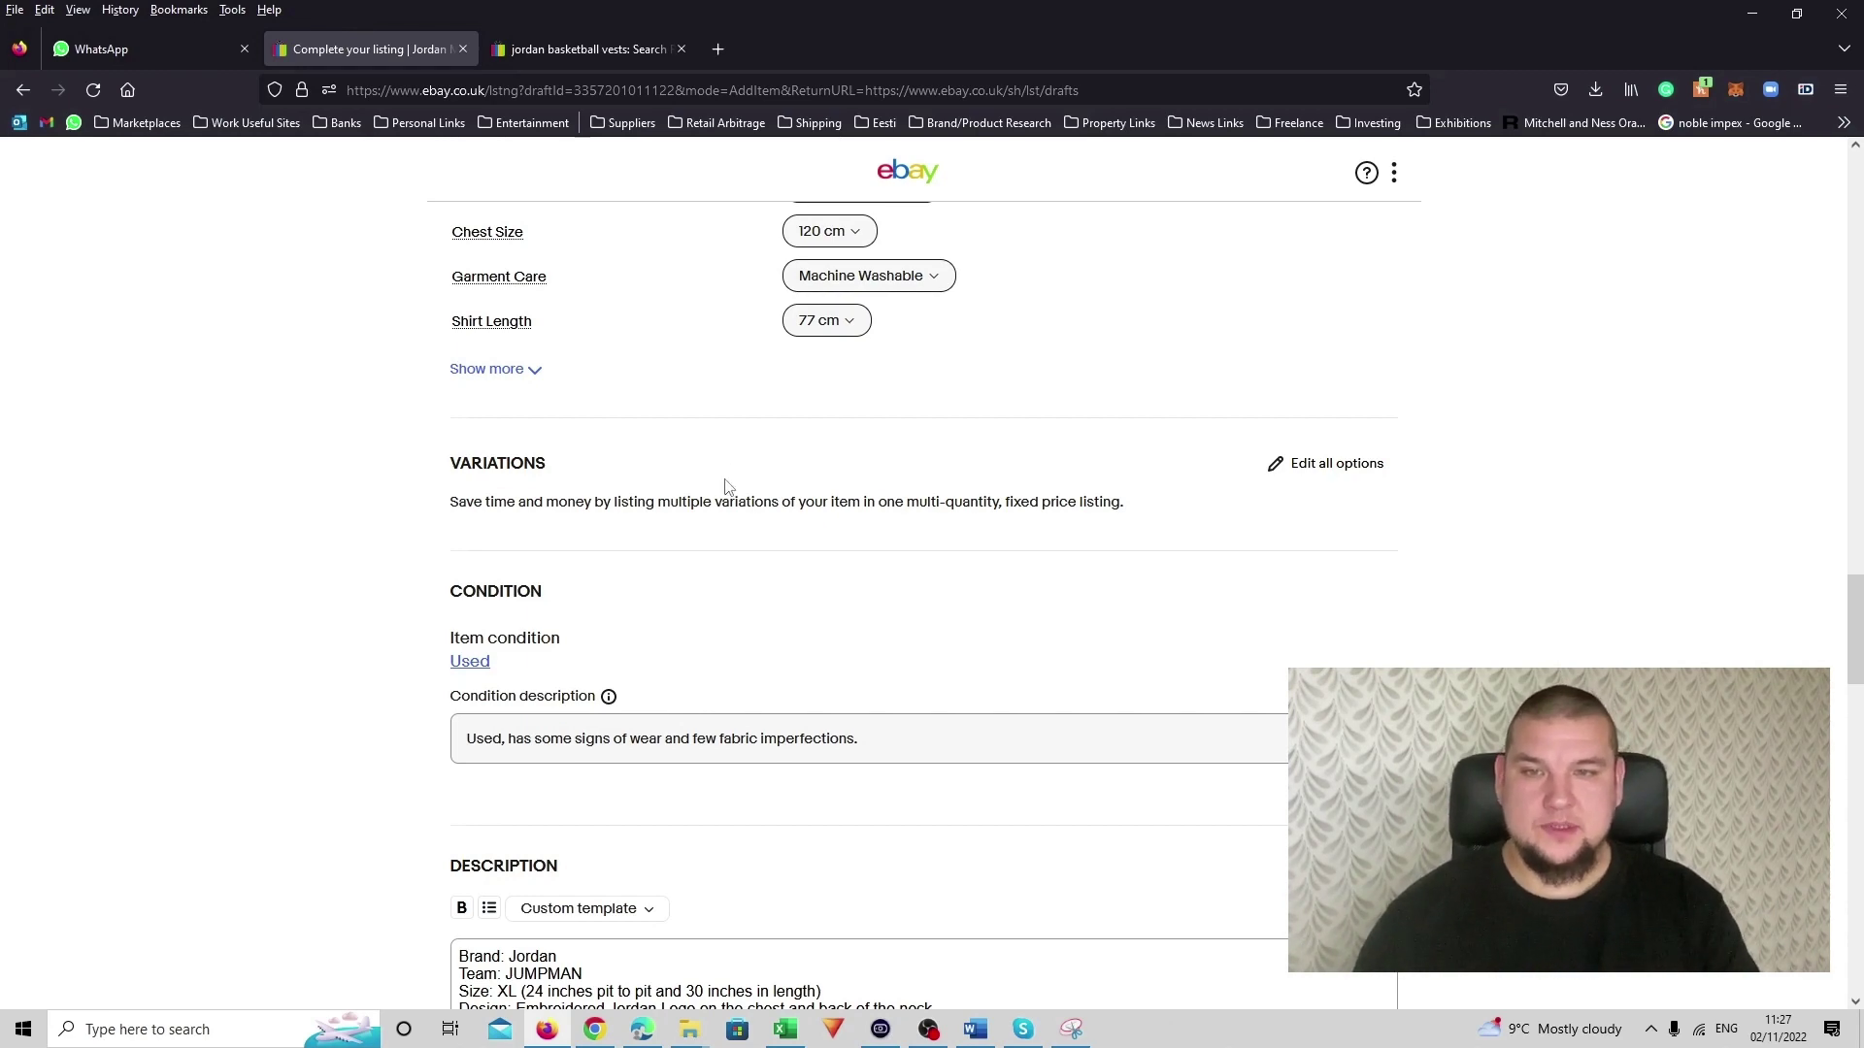
scroll(733, 534, "up", 1)
left_click(466, 471)
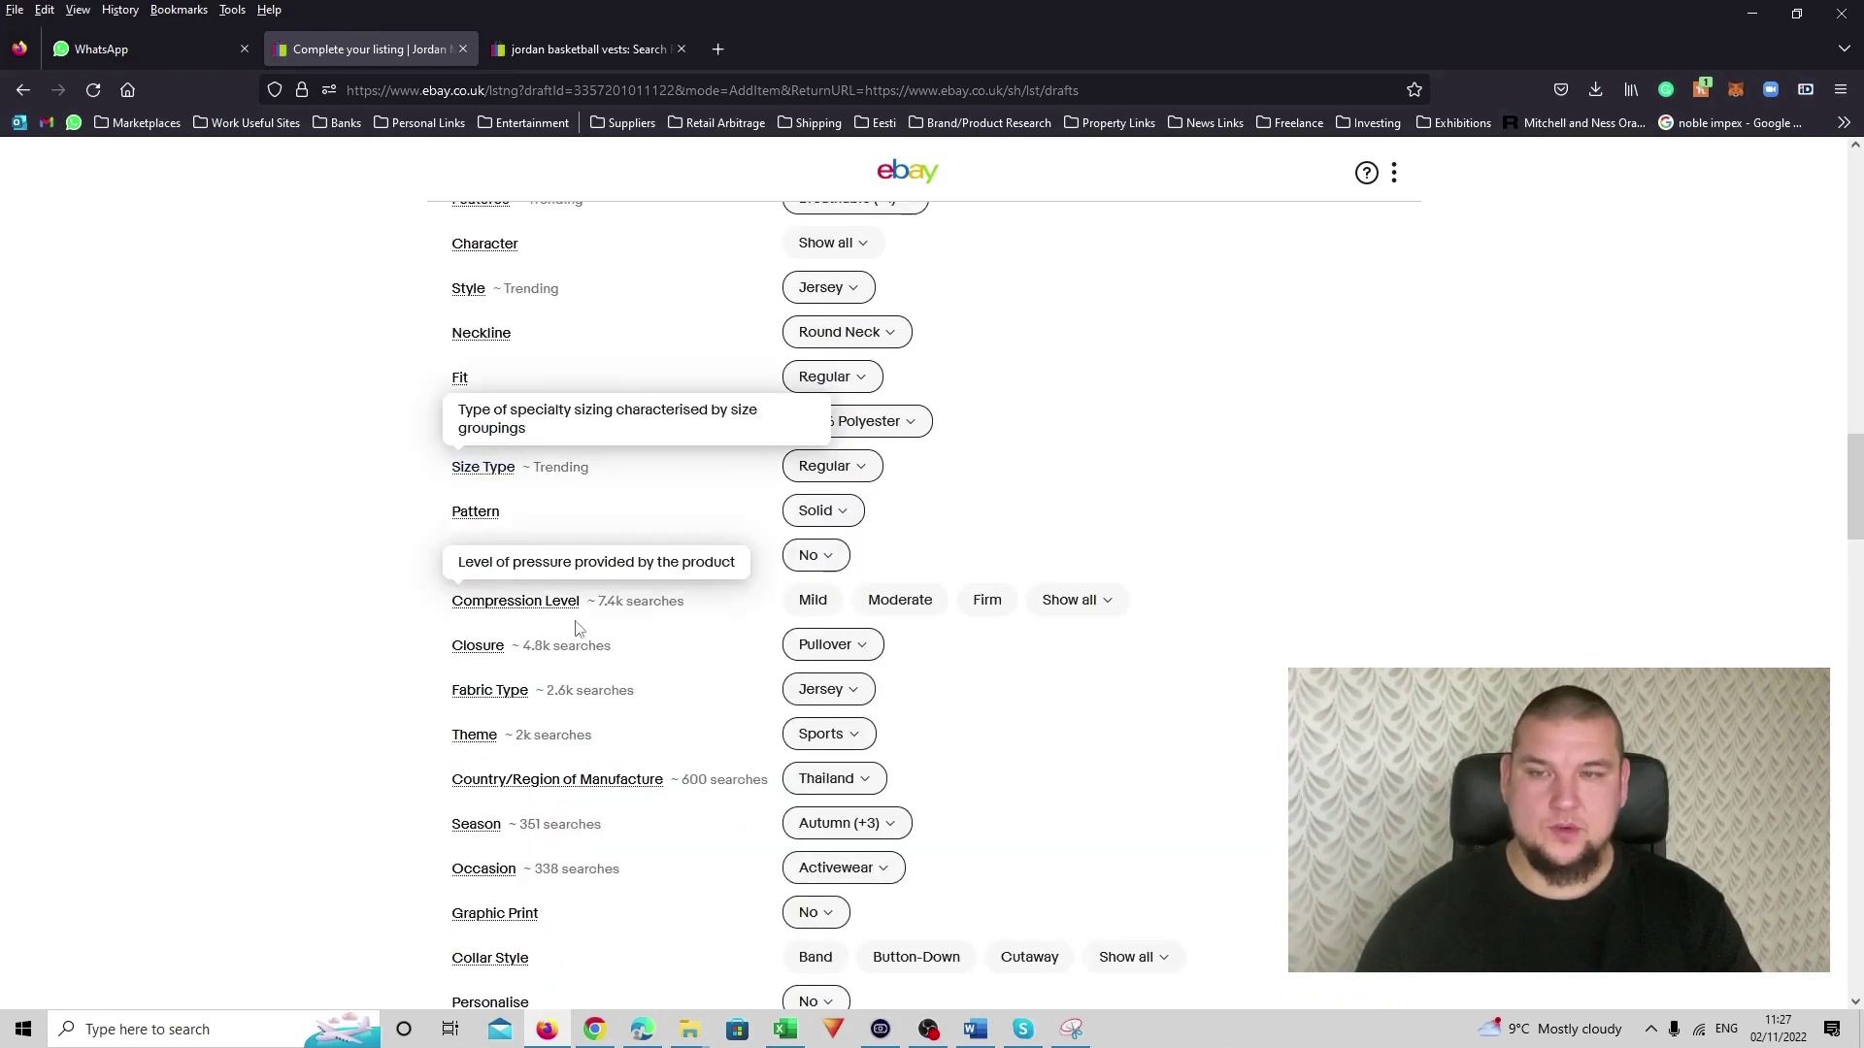
scroll(1238, 602, "down", 7)
scroll(1237, 601, "down", 2)
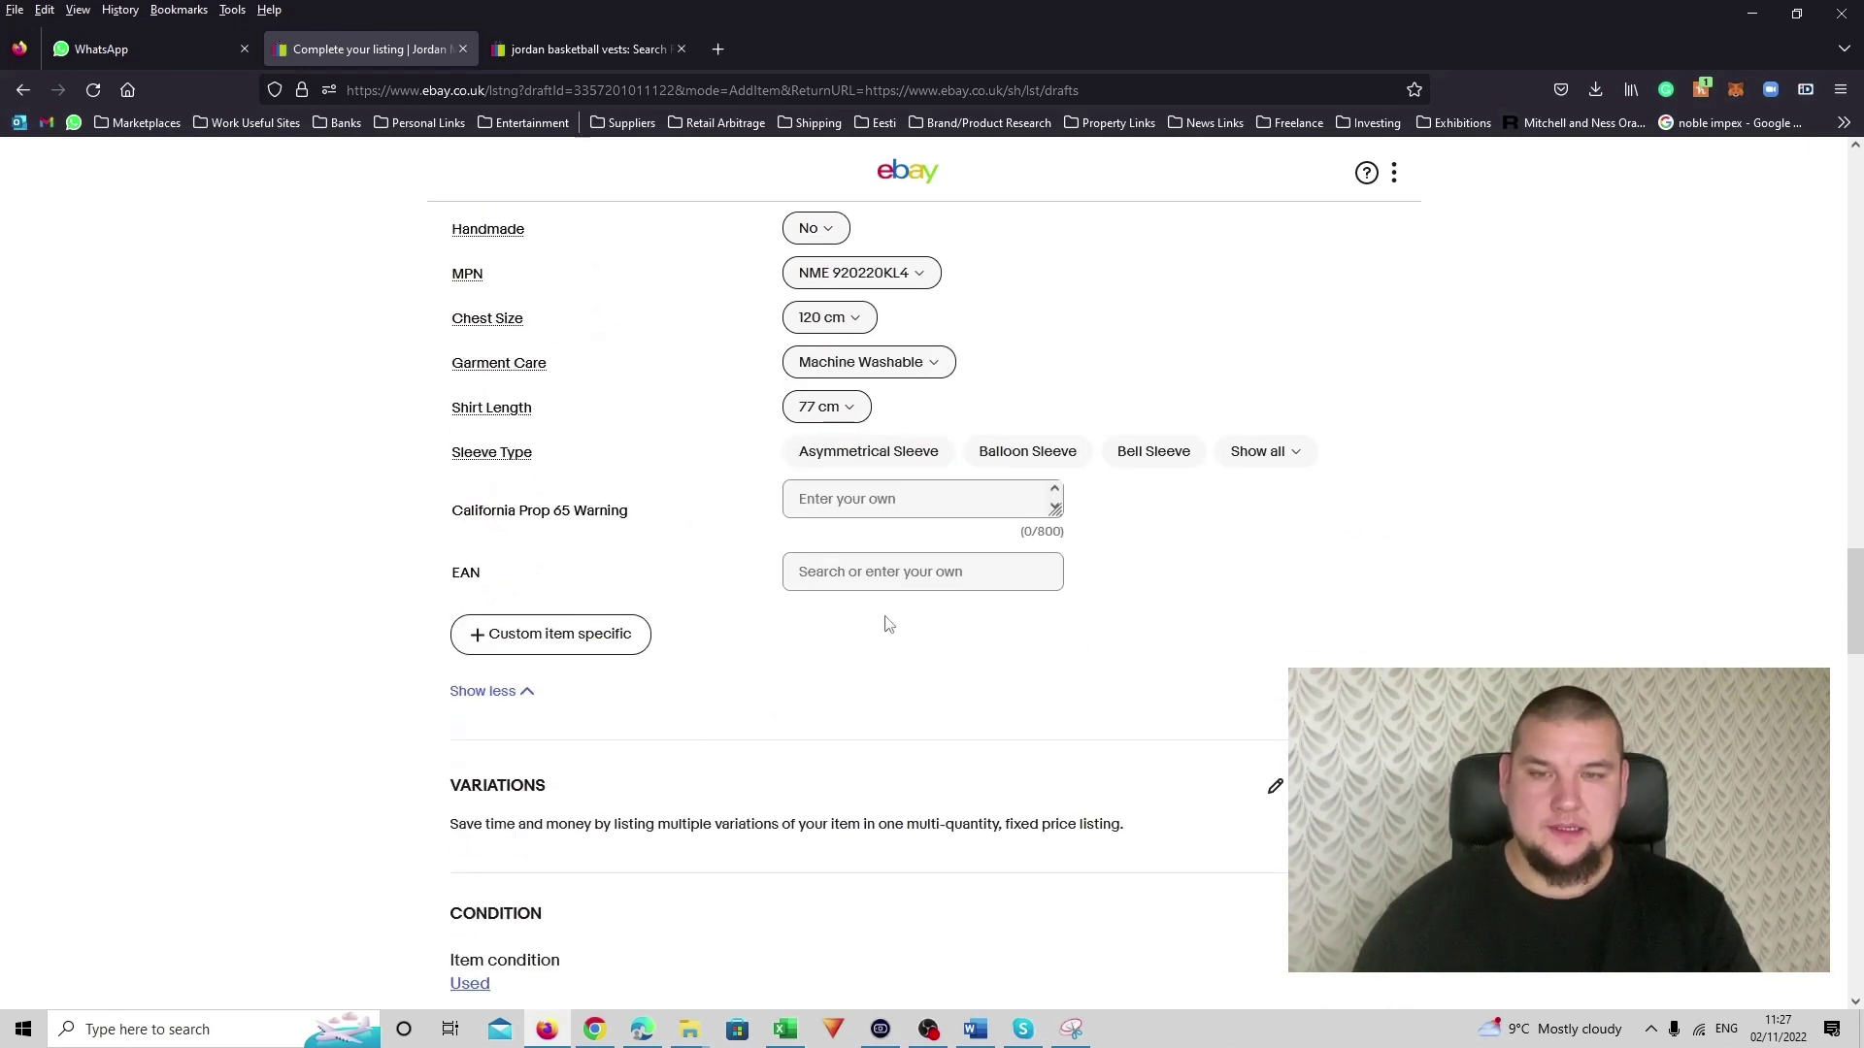
left_click(961, 571)
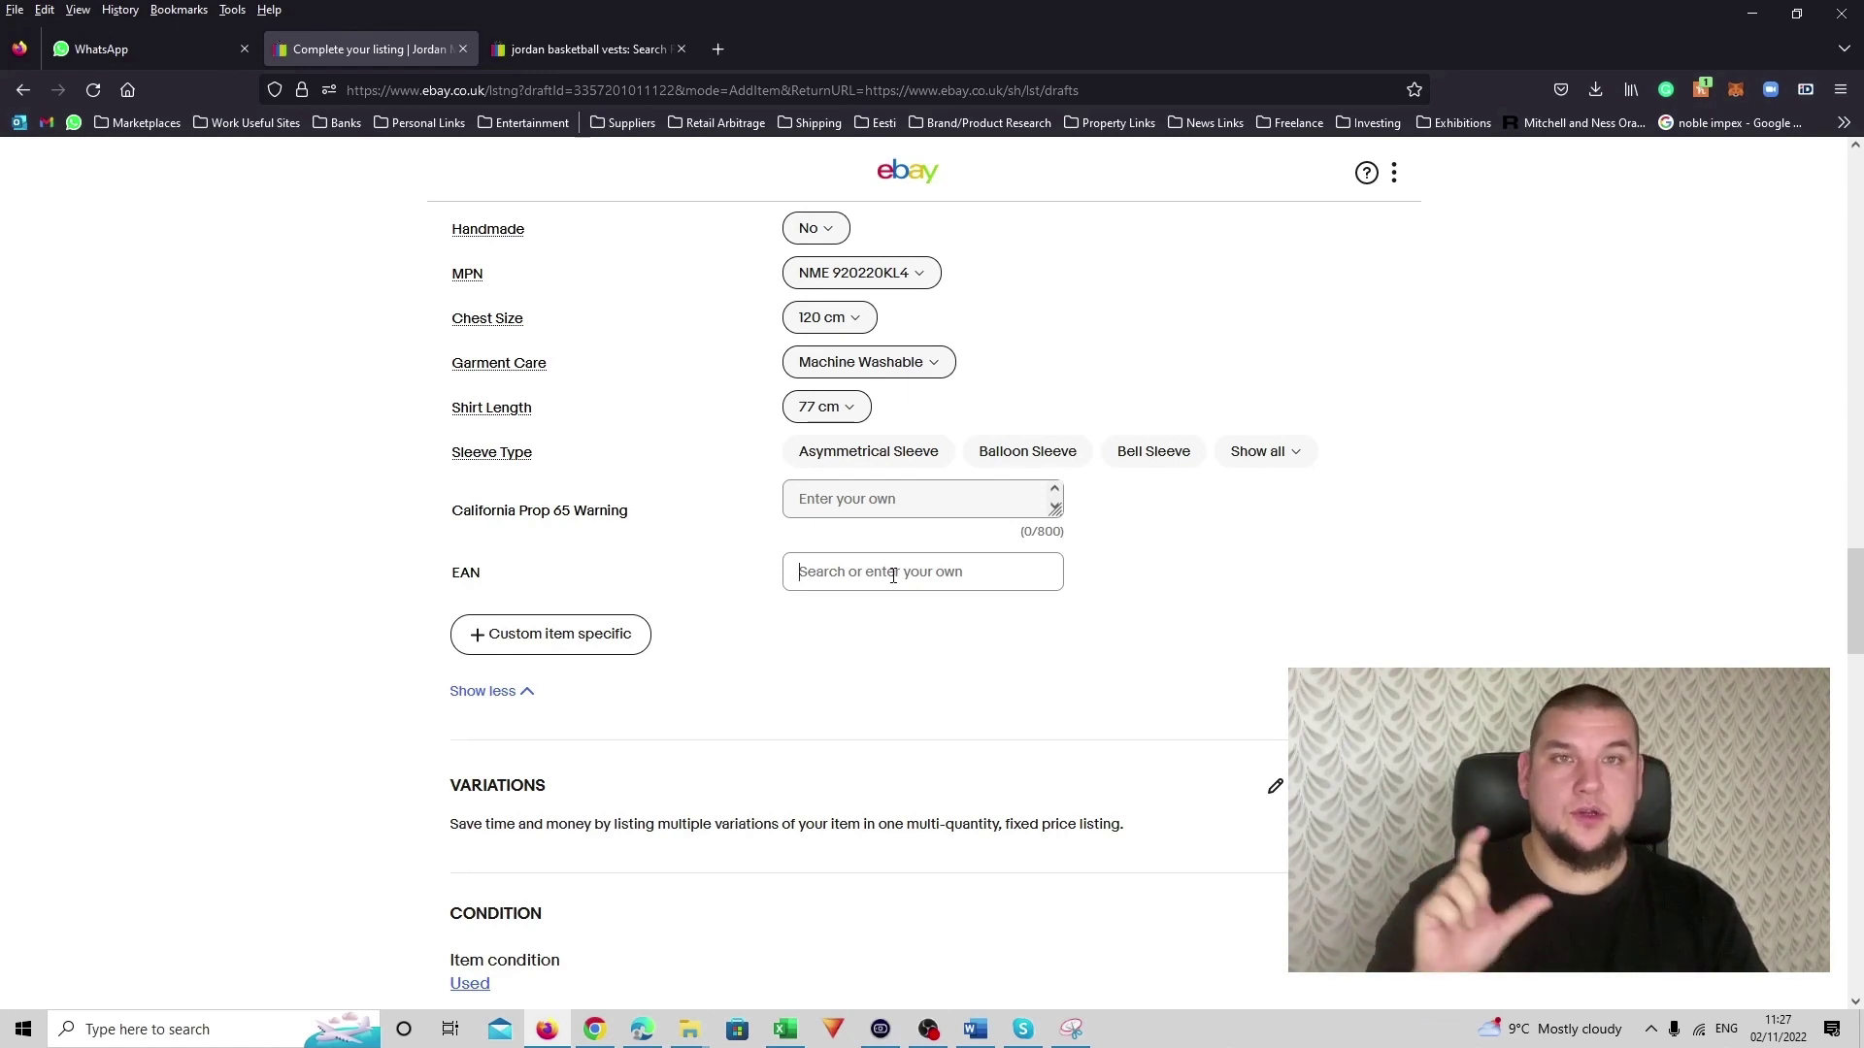
left_click(897, 586)
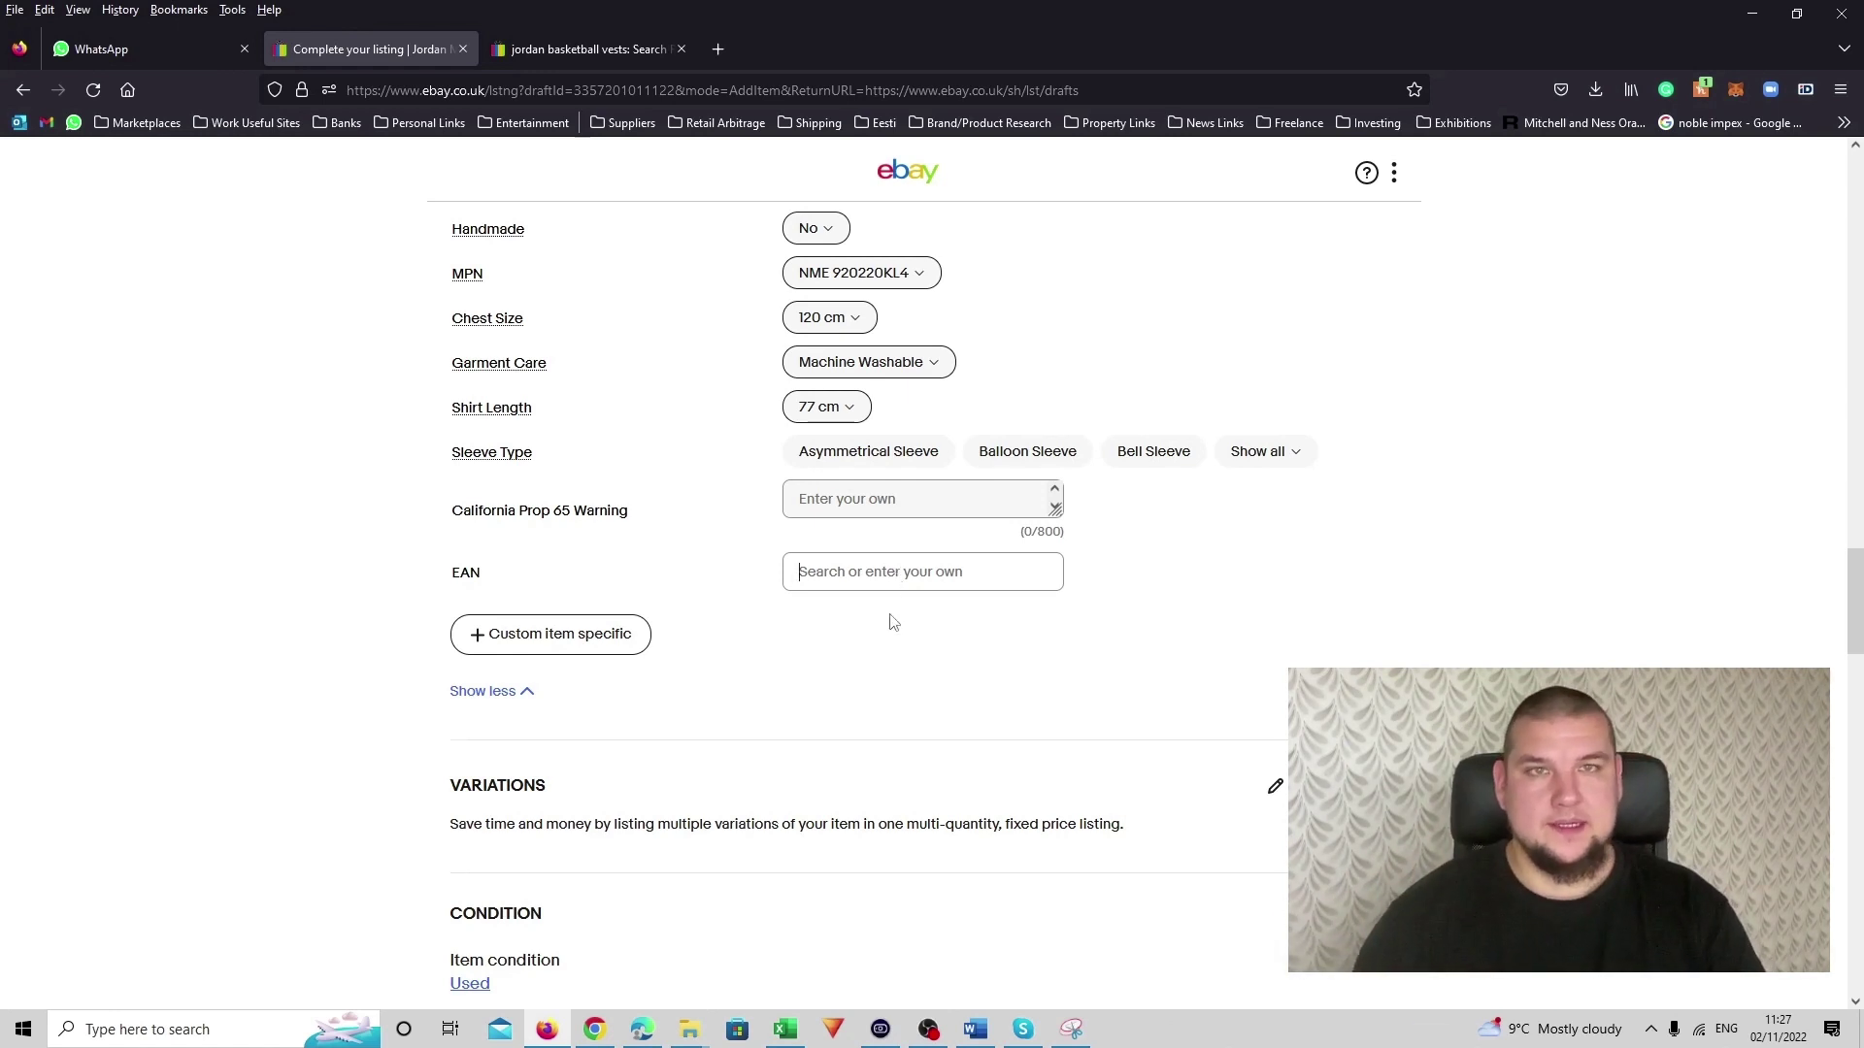
left_click(882, 689)
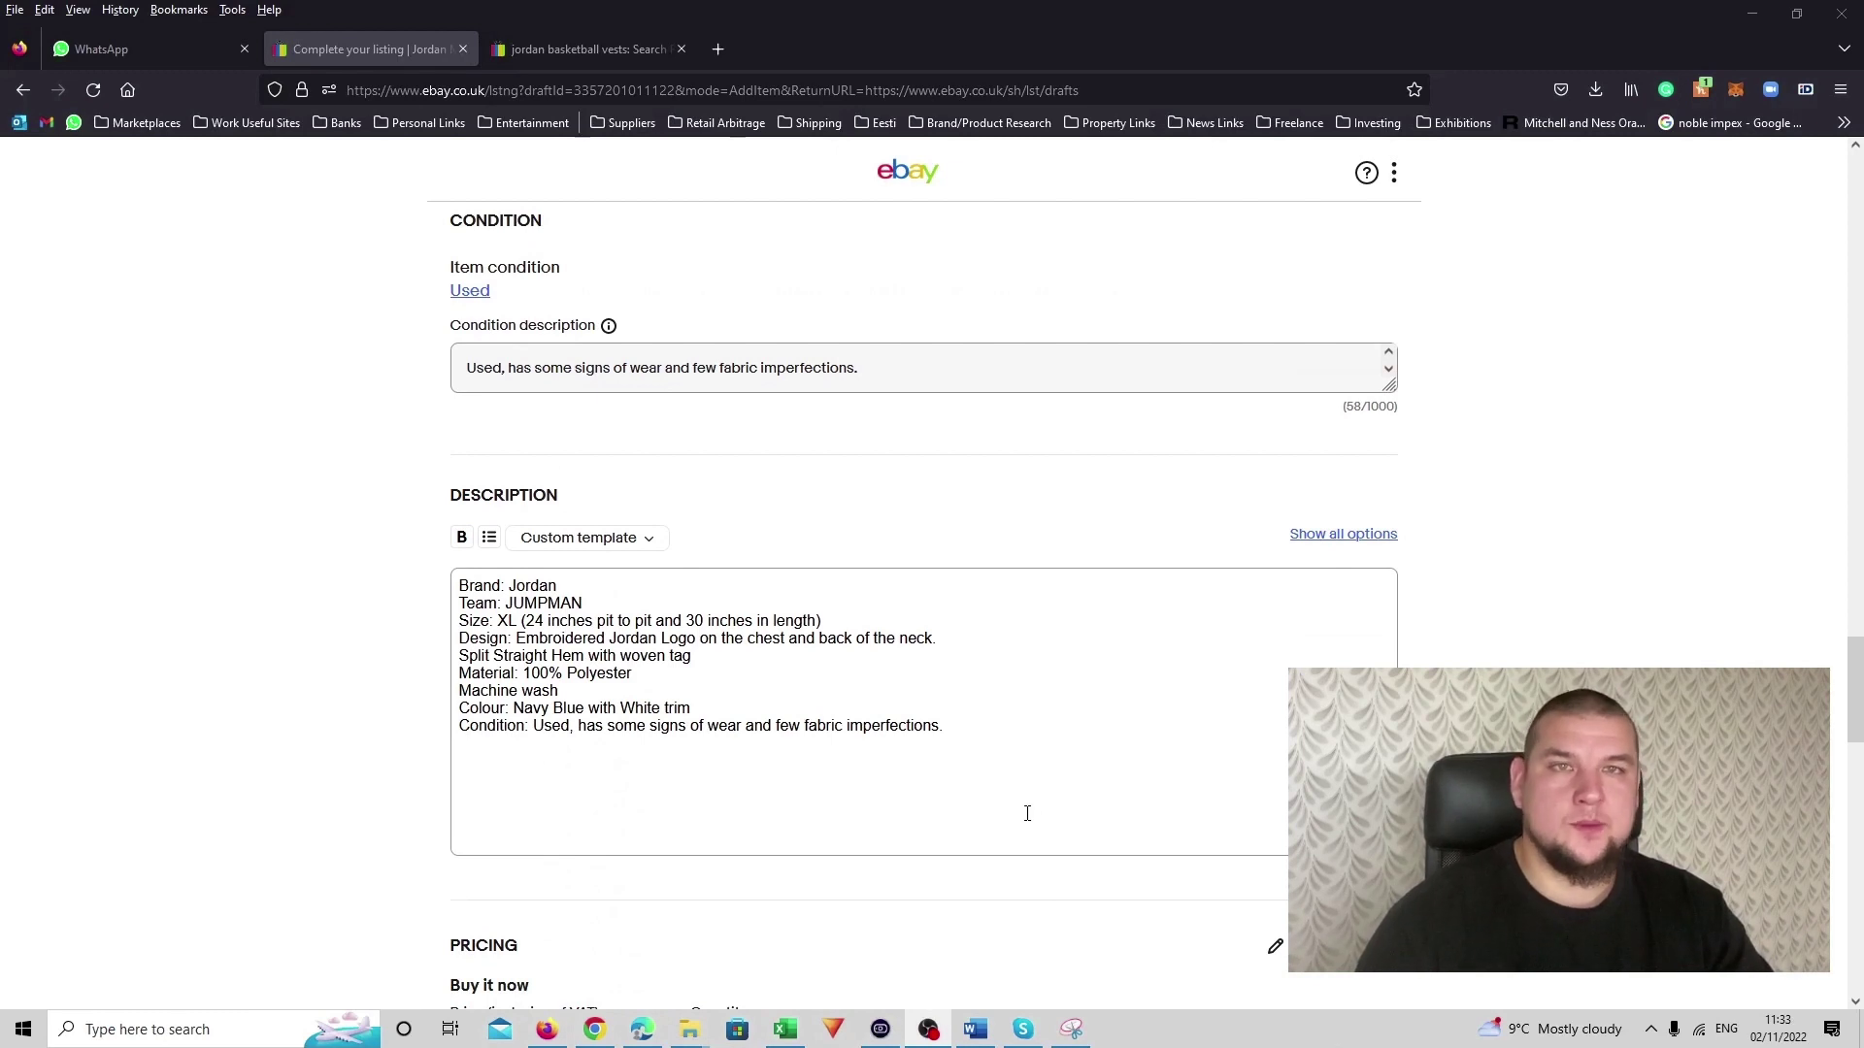
scroll(1025, 813, "down", 1)
scroll(1025, 813, "up", 1)
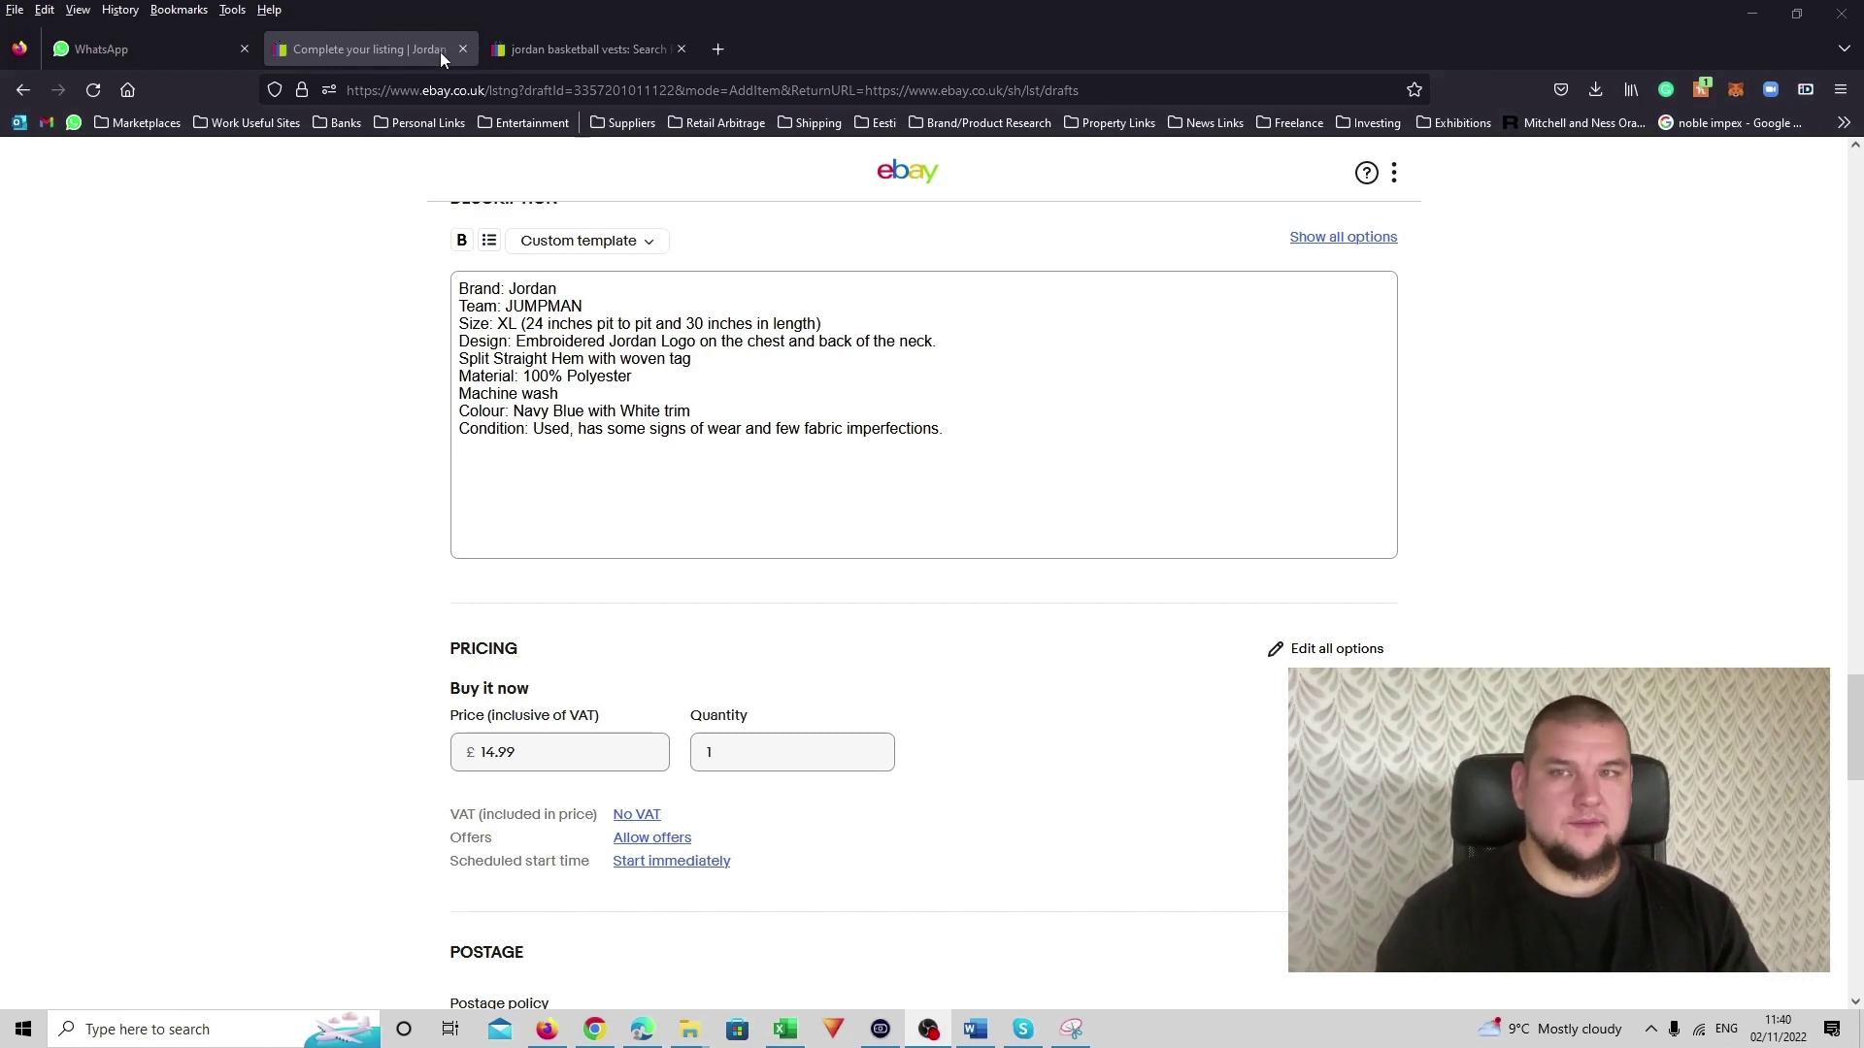
- Browse the sold Jordan basketball vest results to compare recent prices
left_click(581, 49)
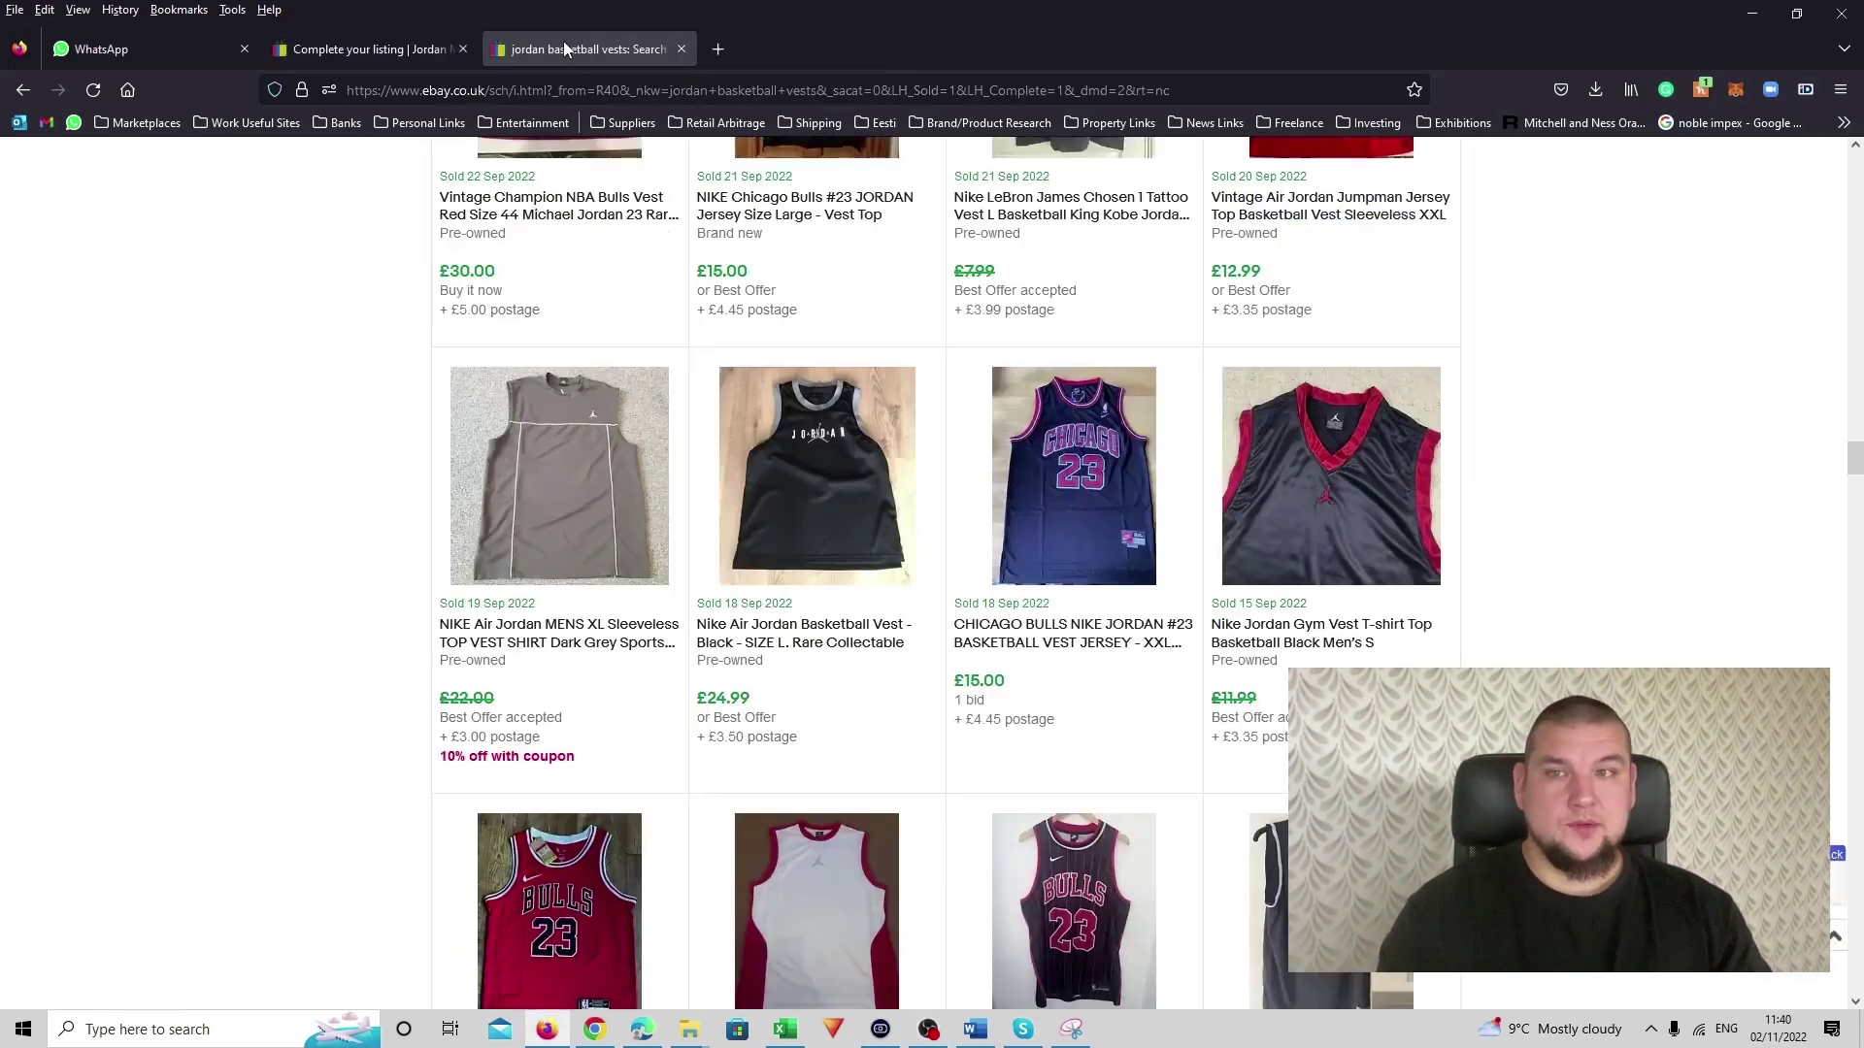
scroll(810, 301, "down", 5)
scroll(810, 301, "up", 15)
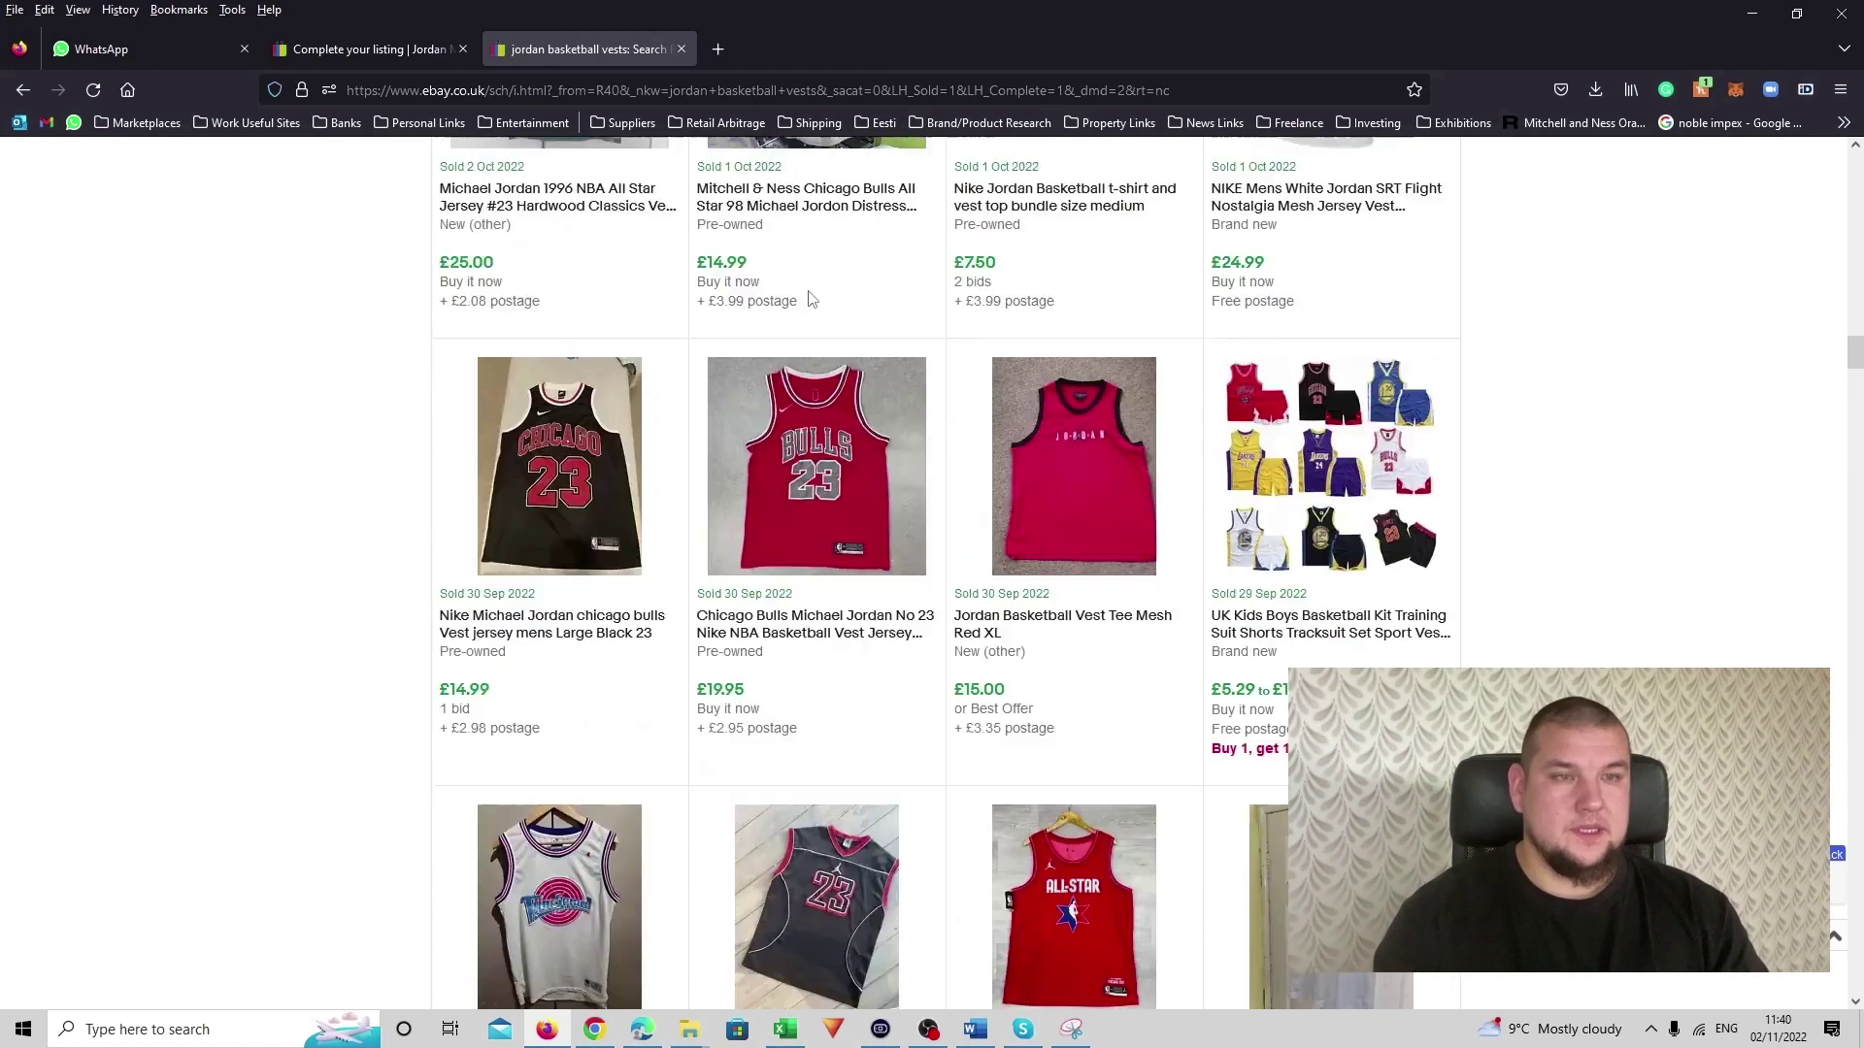
scroll(811, 300, "up", 8)
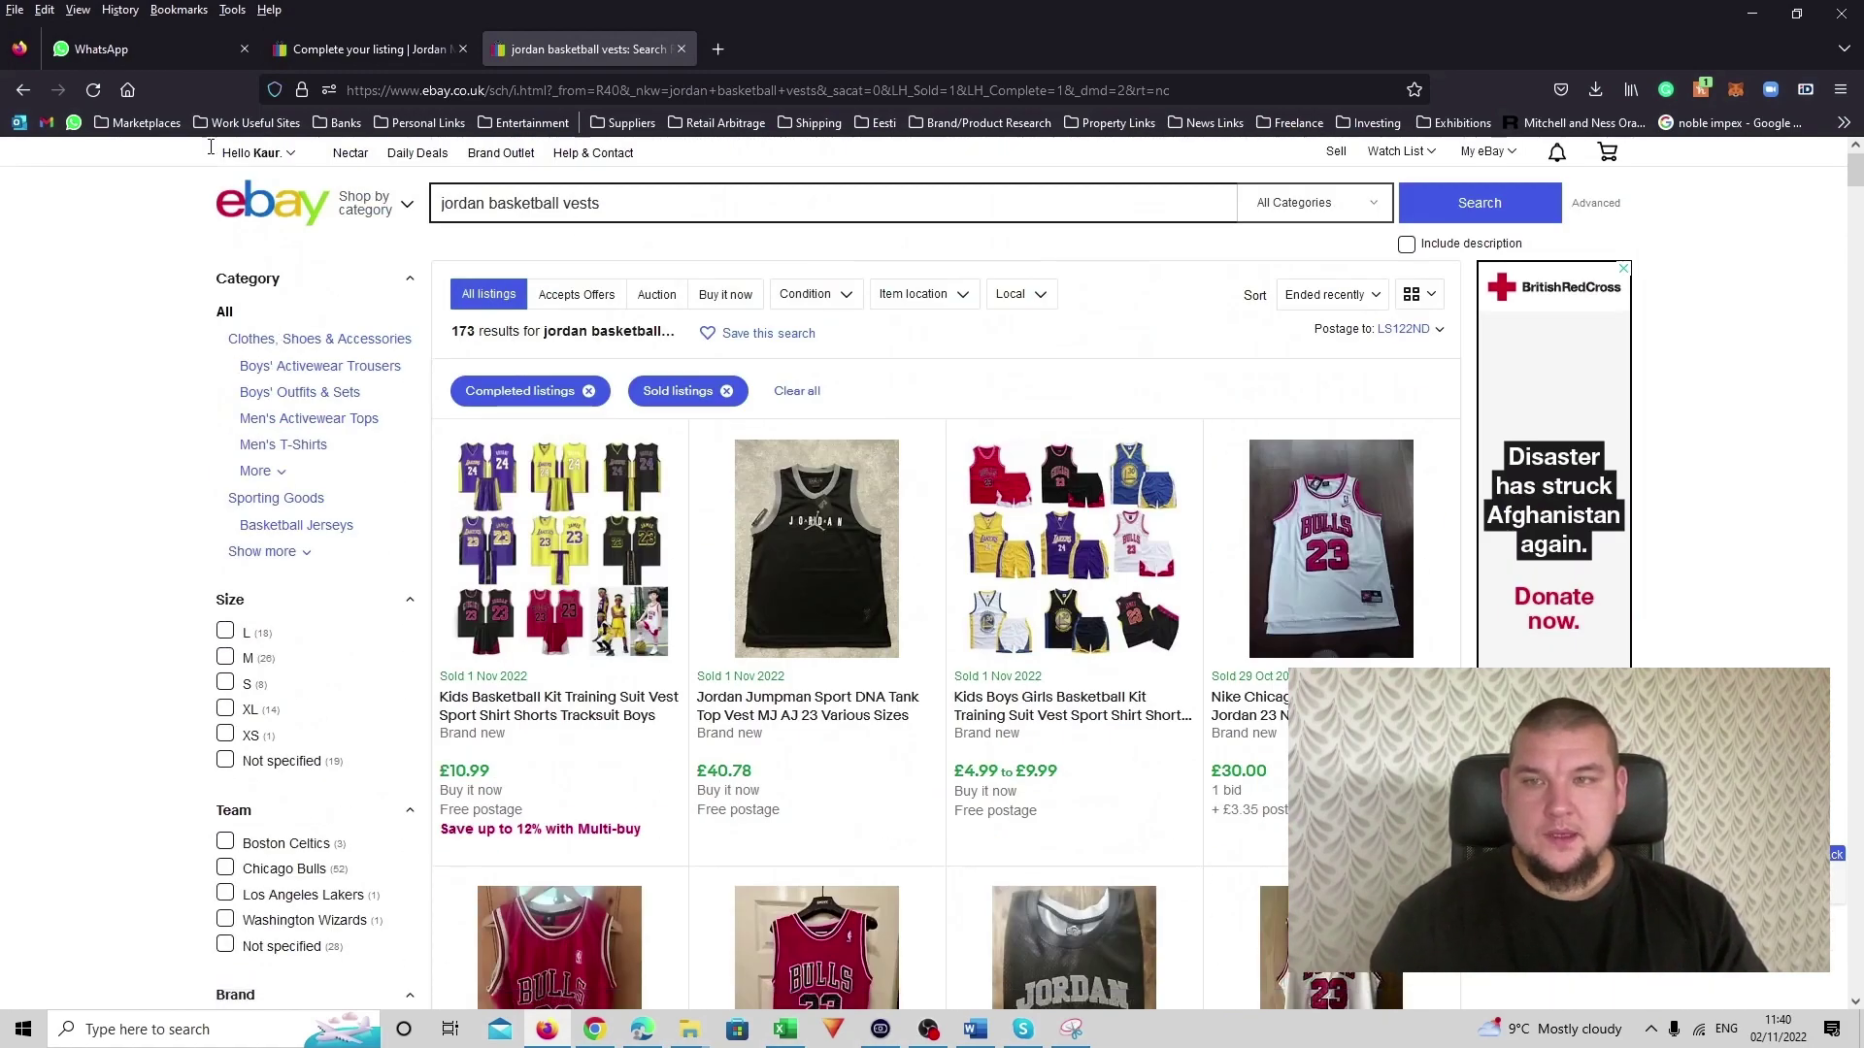
scroll(732, 353, "down", 3)
scroll(686, 533, "down", 15)
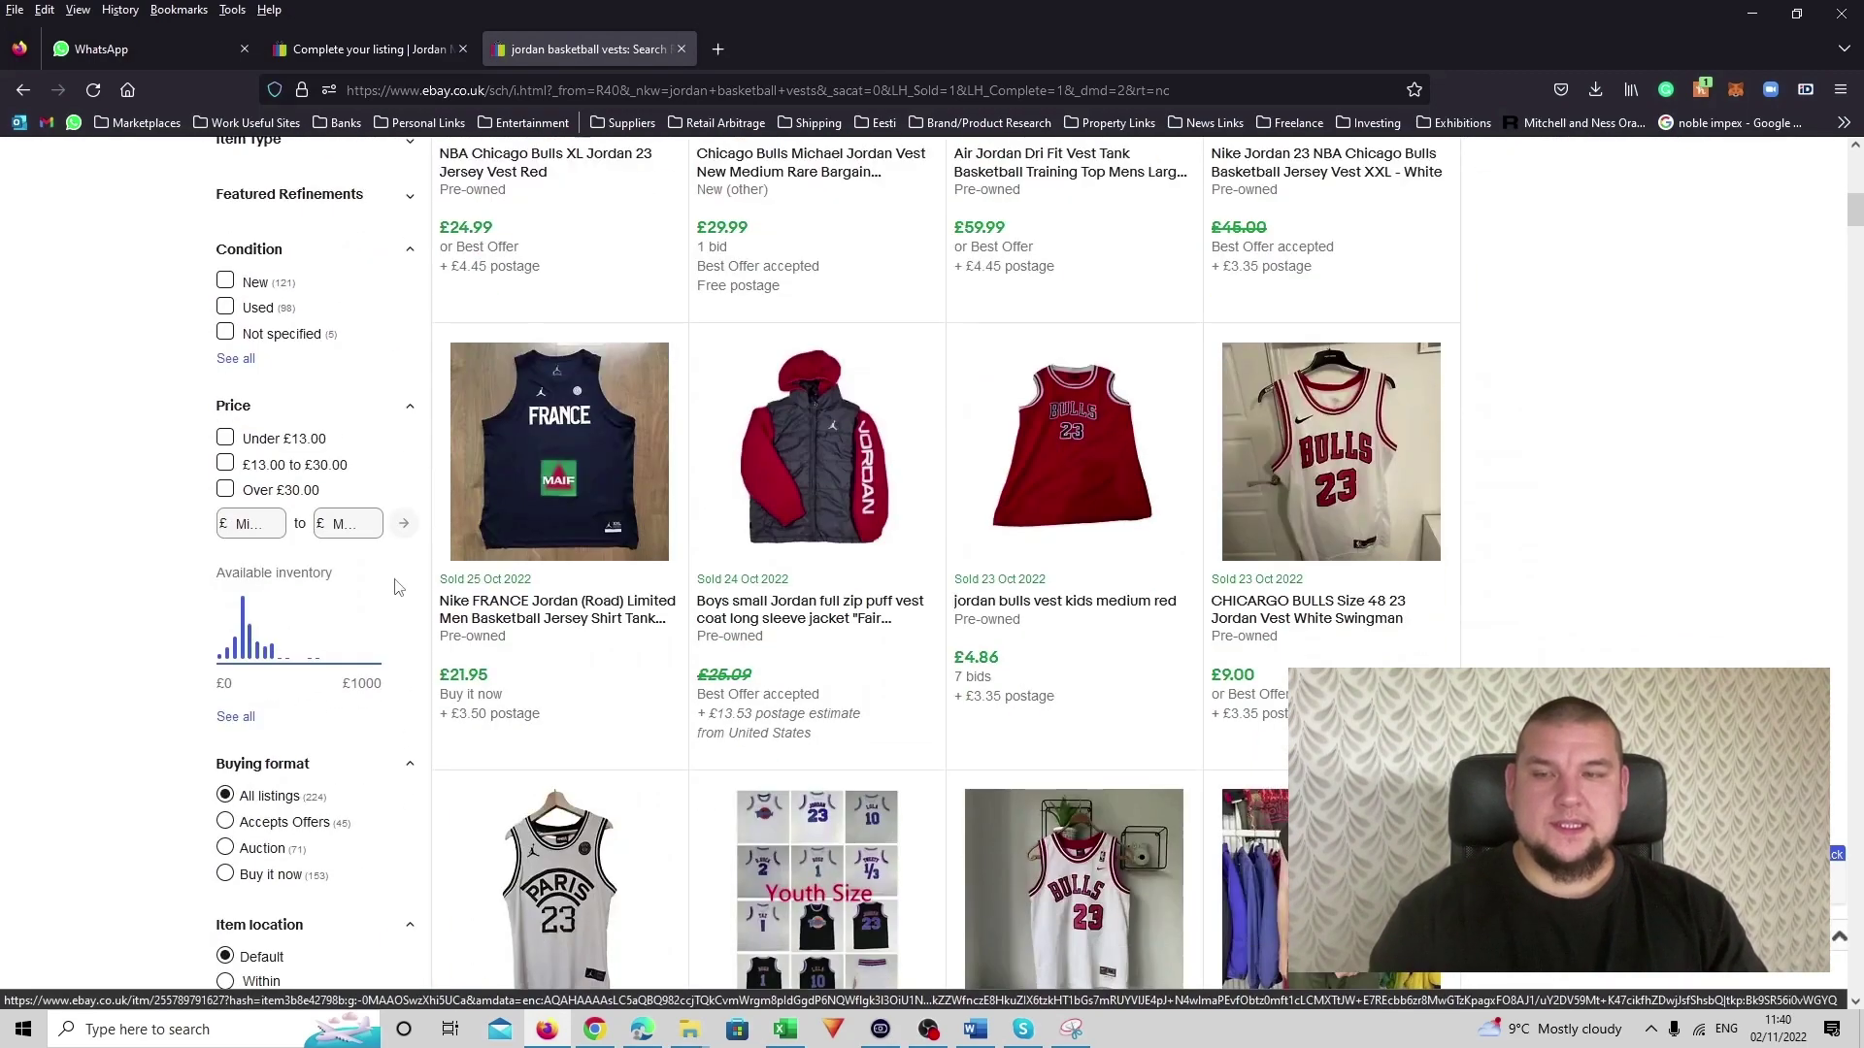
scroll(254, 677, "down", 6)
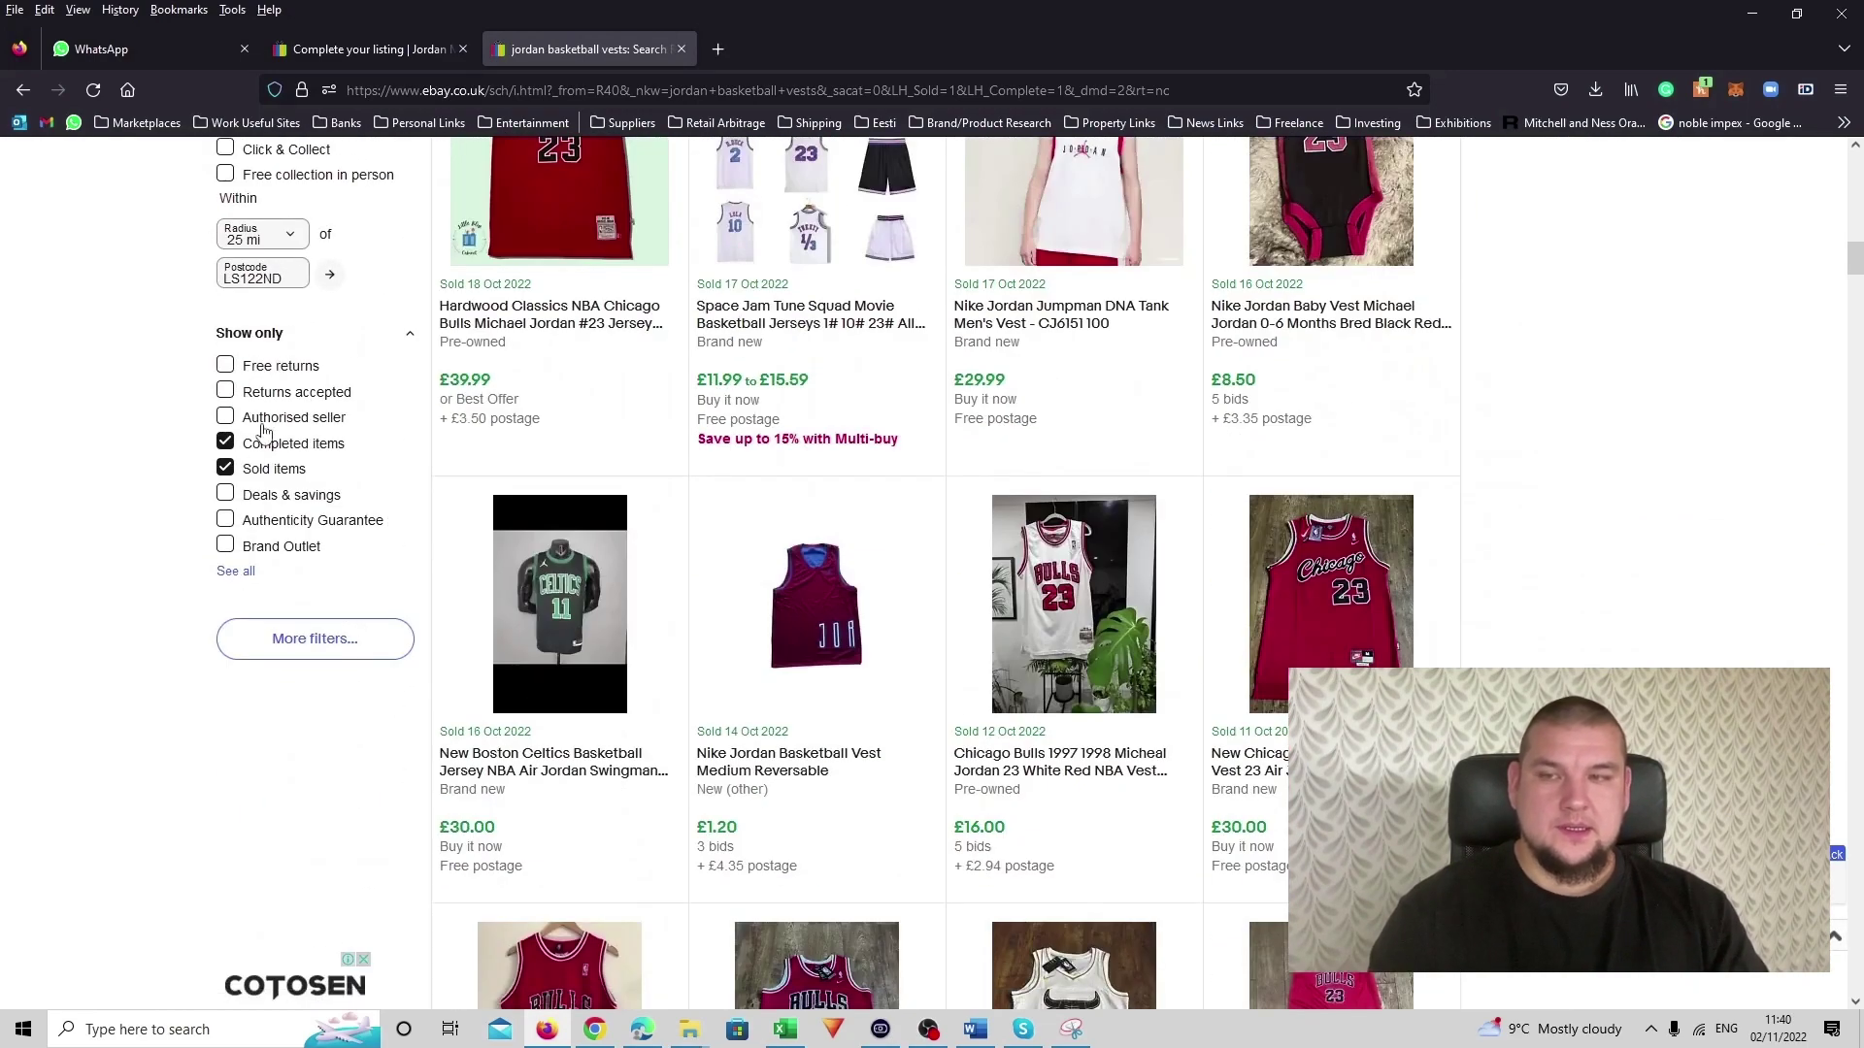
scroll(727, 545, "up", 15)
scroll(727, 545, "up", 5)
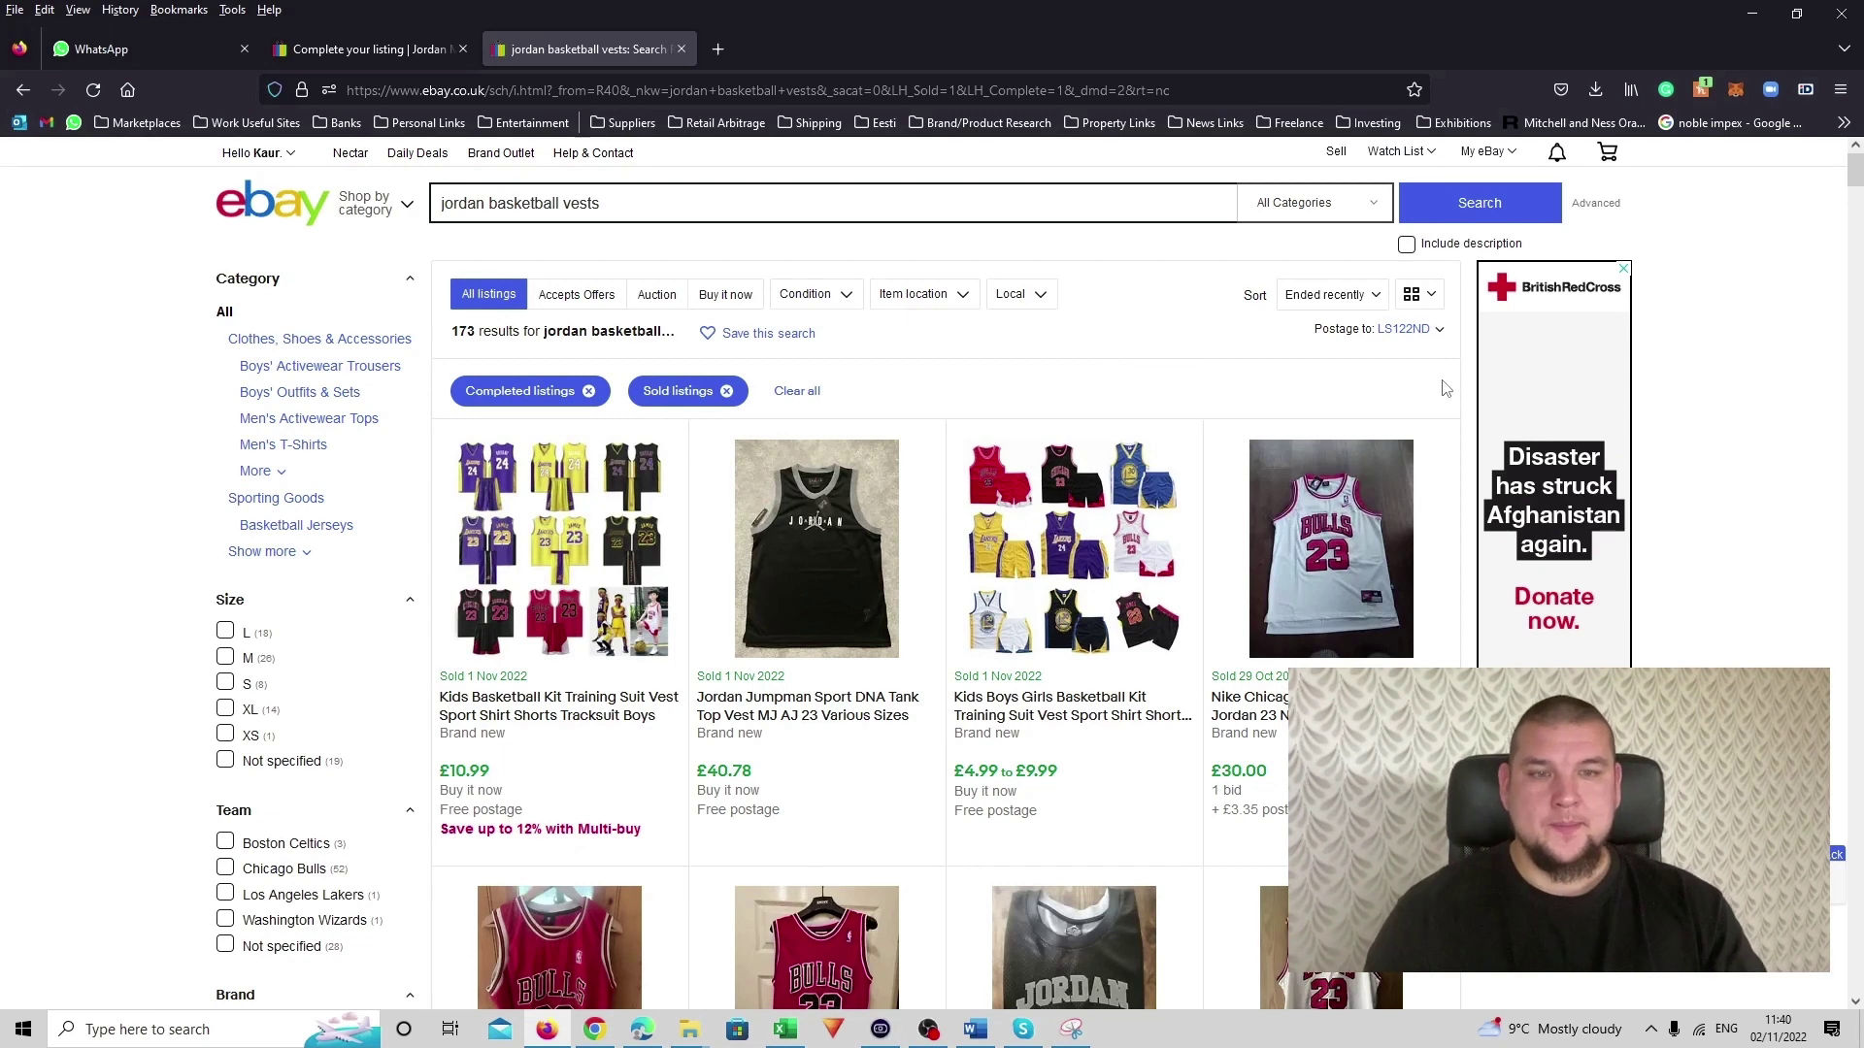
scroll(1356, 367, "down", 3)
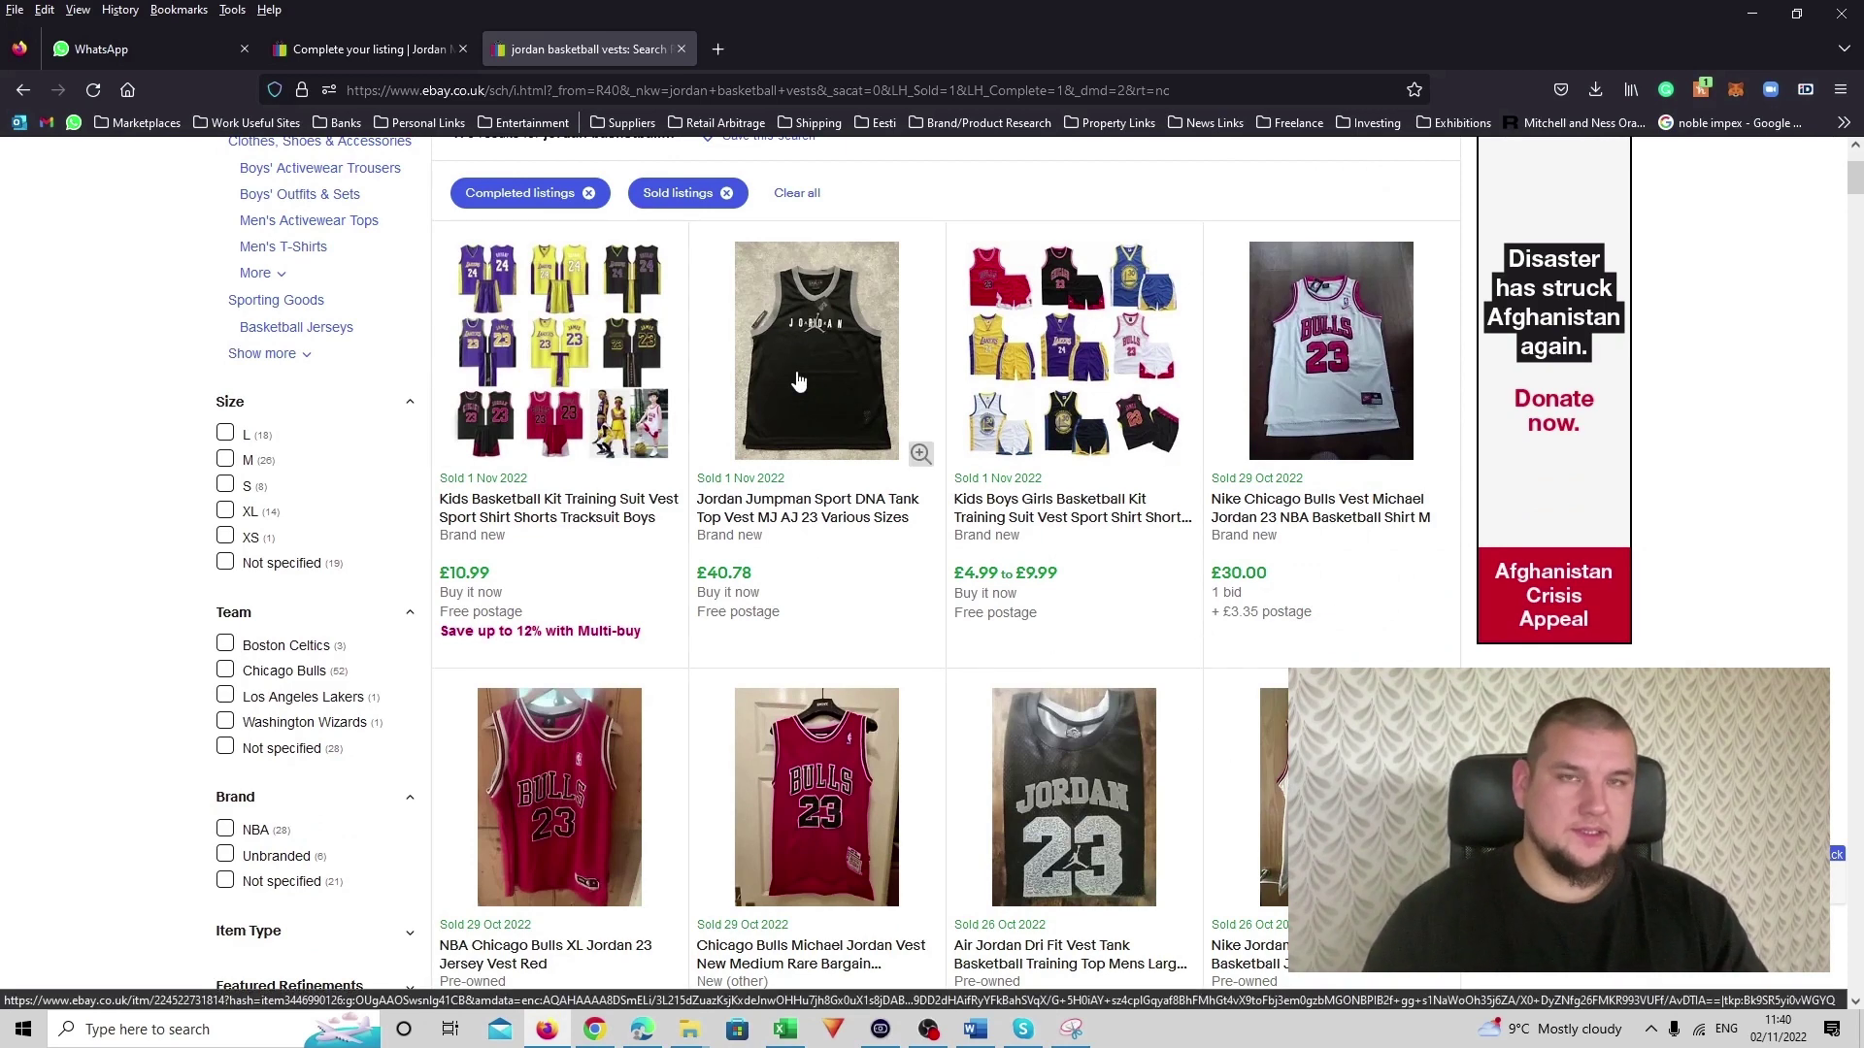
scroll(798, 381, "down", 10)
scroll(717, 371, "down", 10)
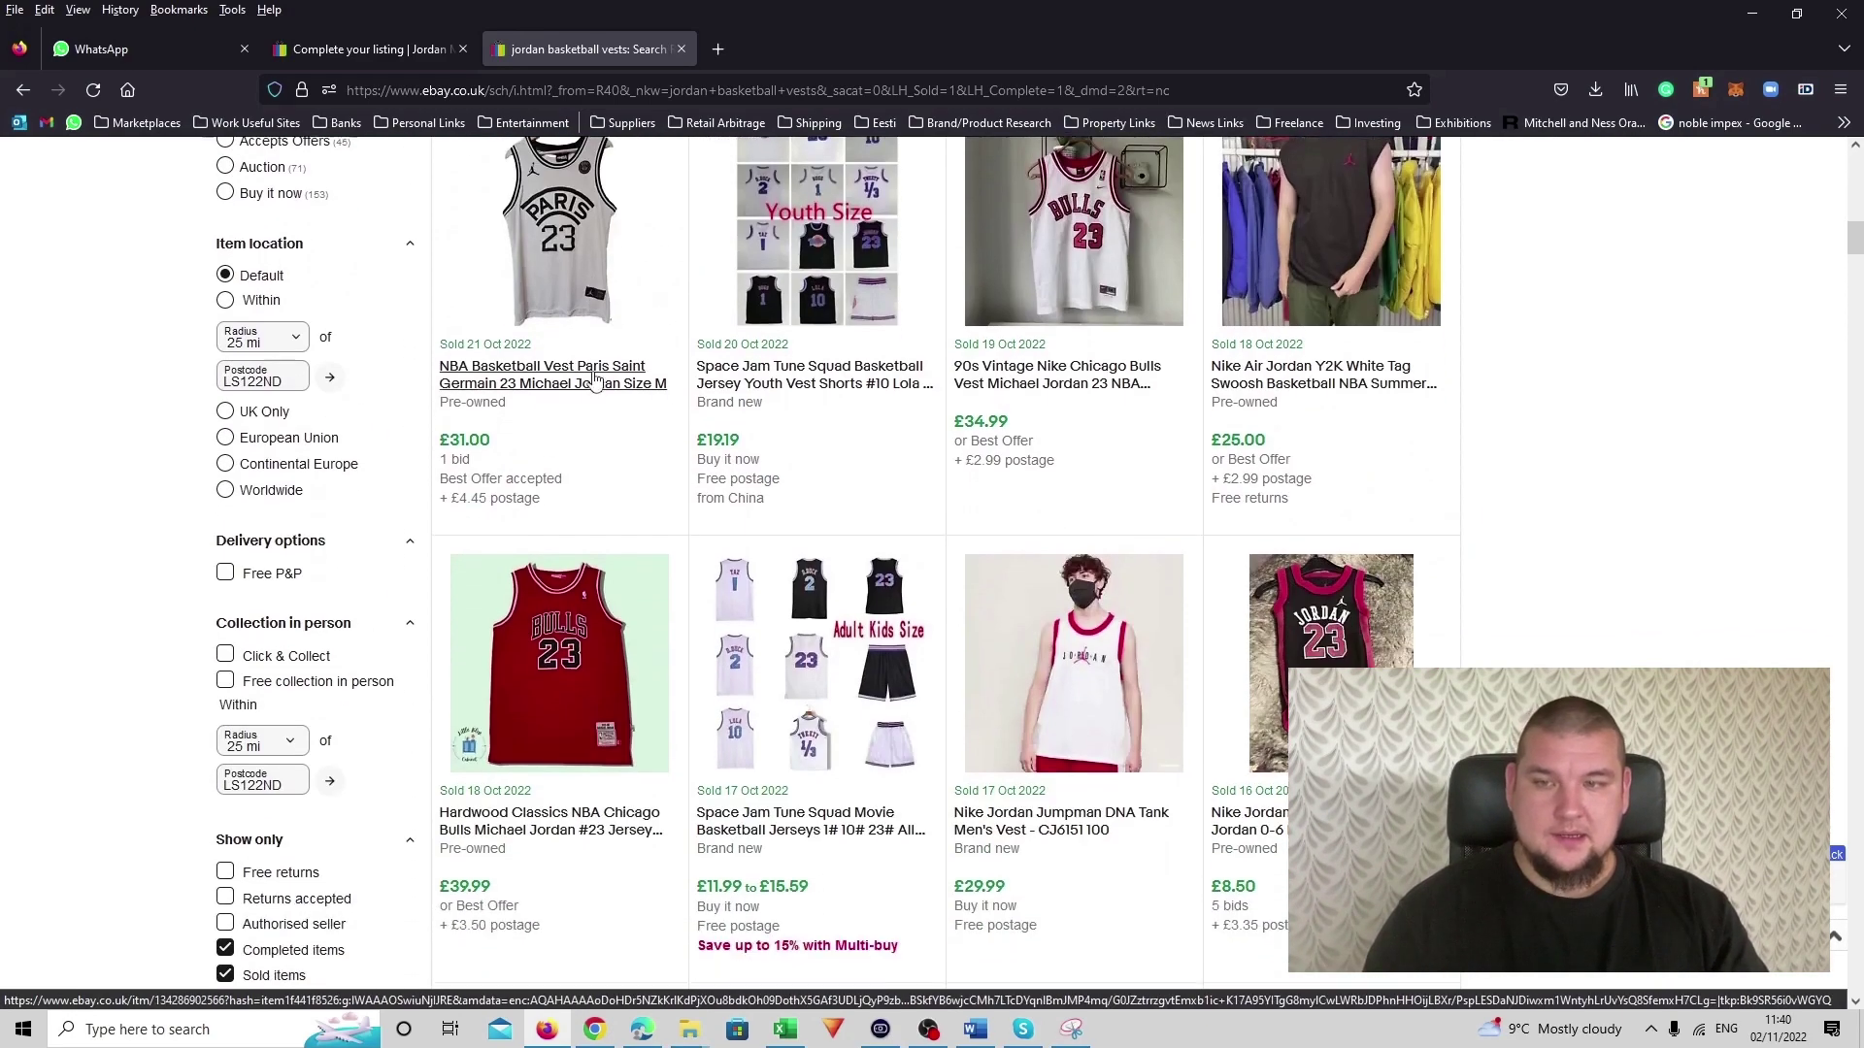
scroll(1410, 430, "down", 5)
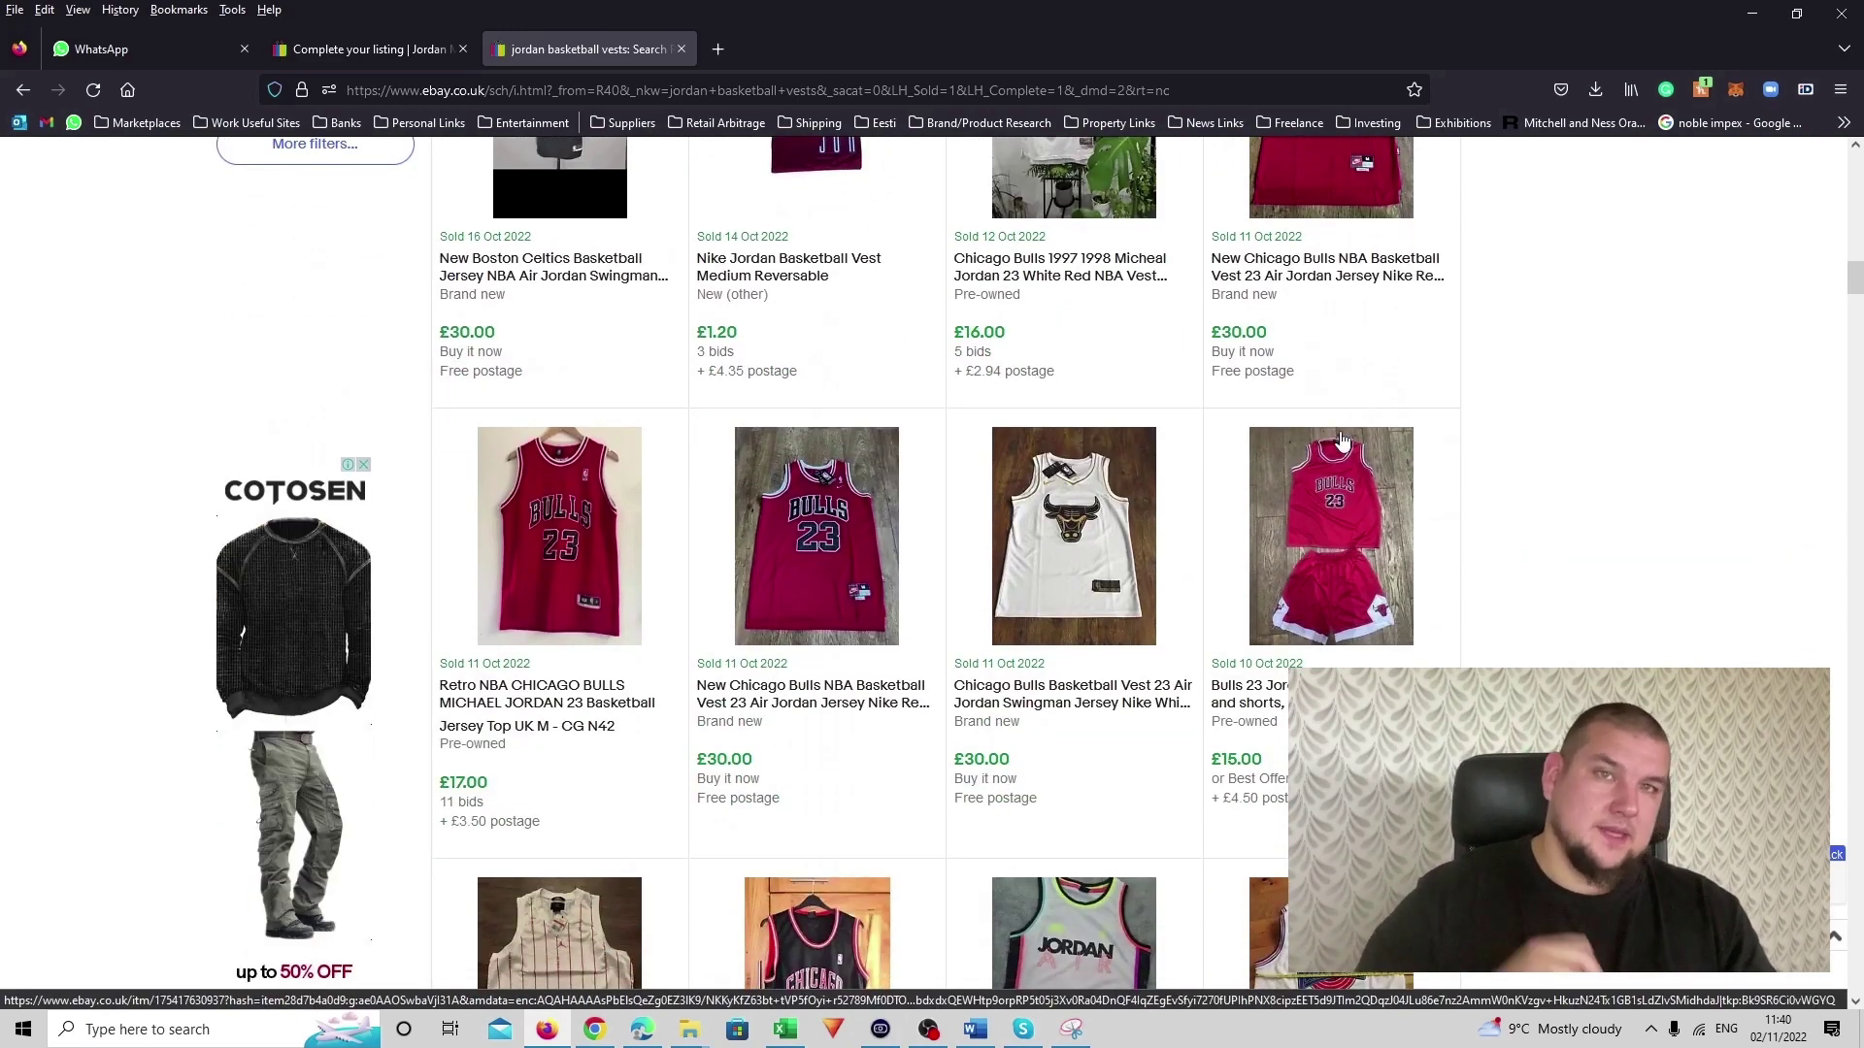
scroll(1341, 440, "down", 7)
scroll(1338, 434, "down", 9)
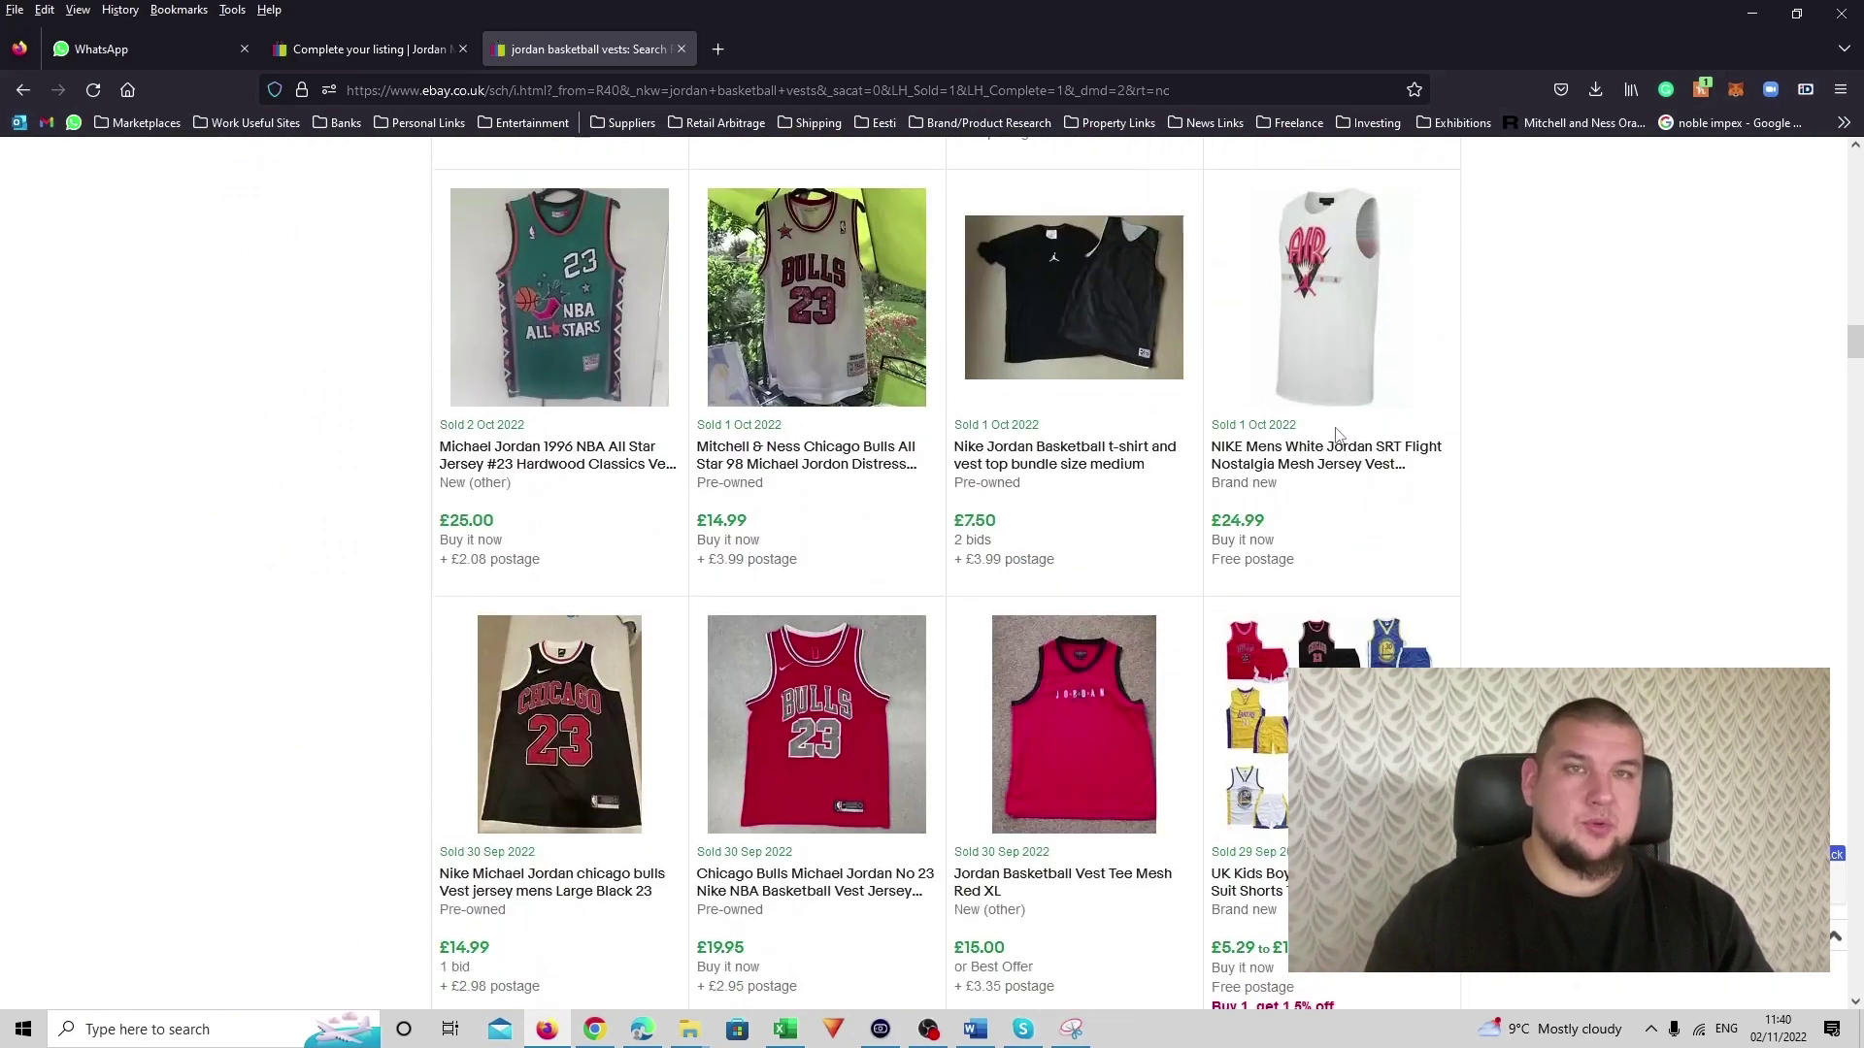
scroll(1336, 433, "down", 20)
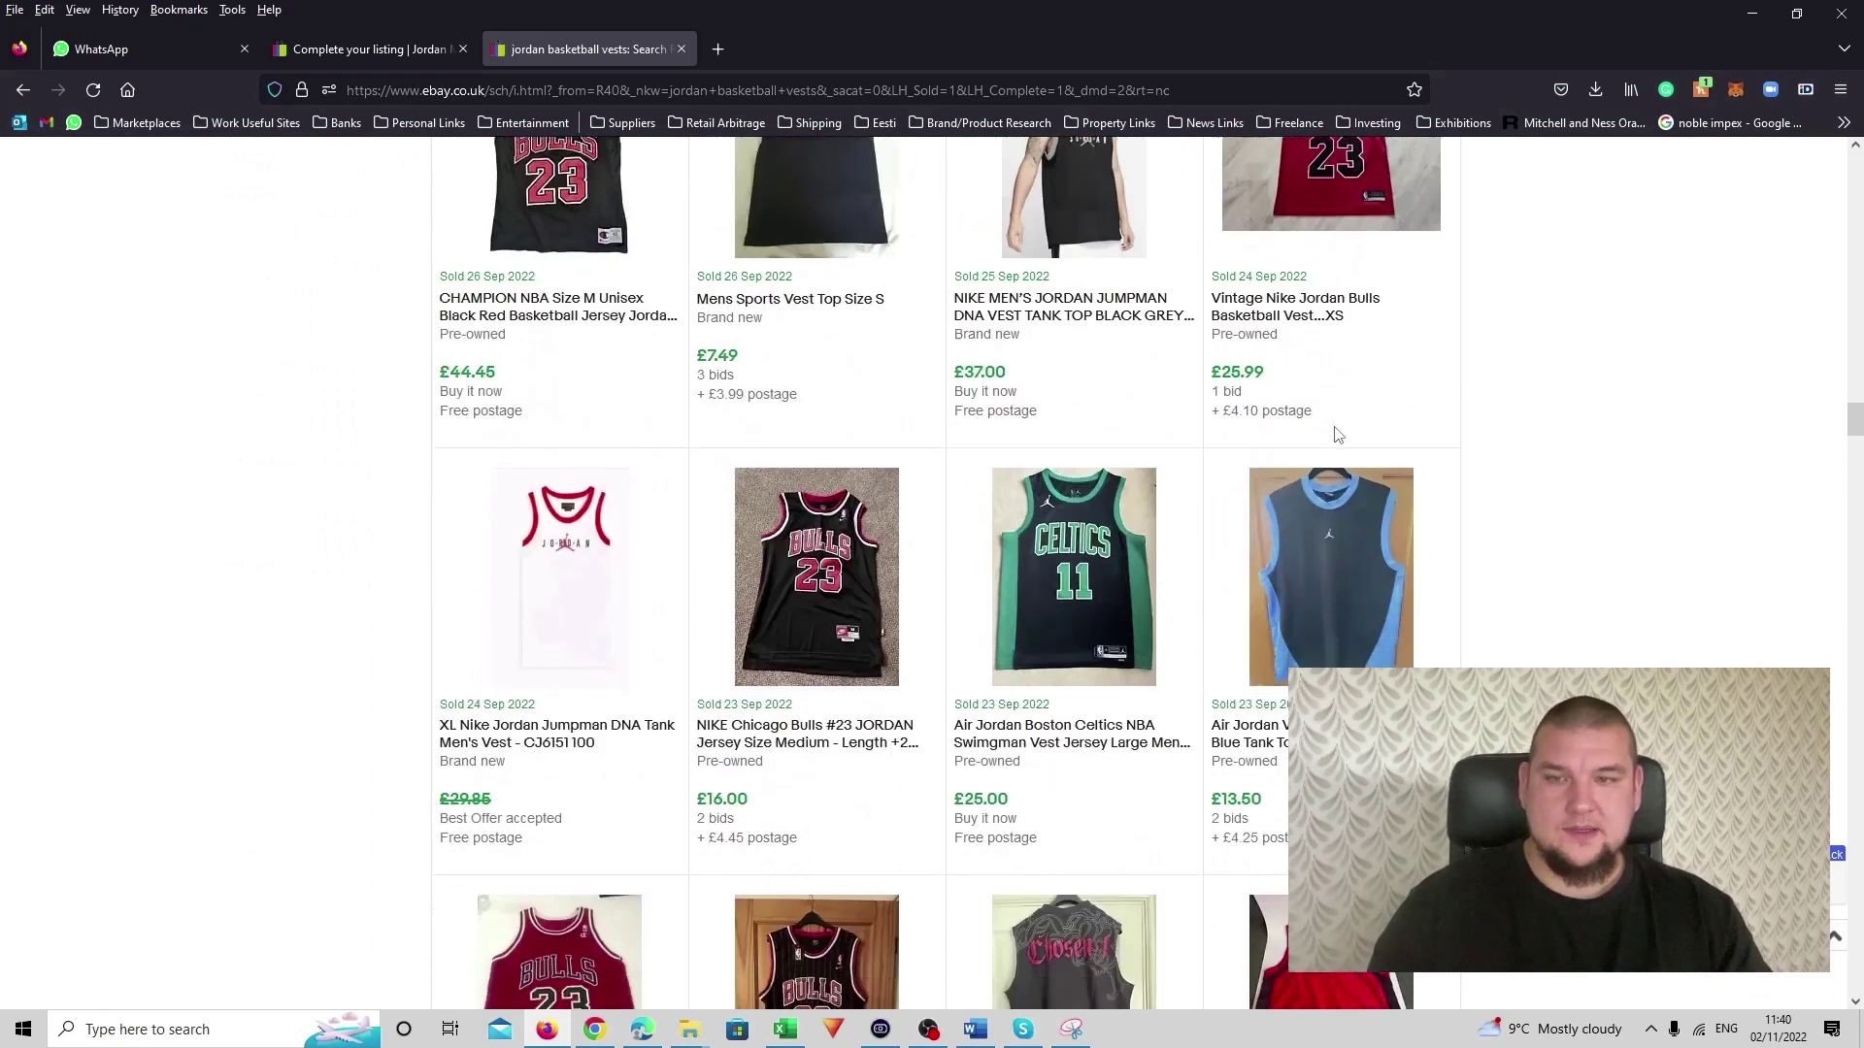
scroll(1335, 436, "down", 4)
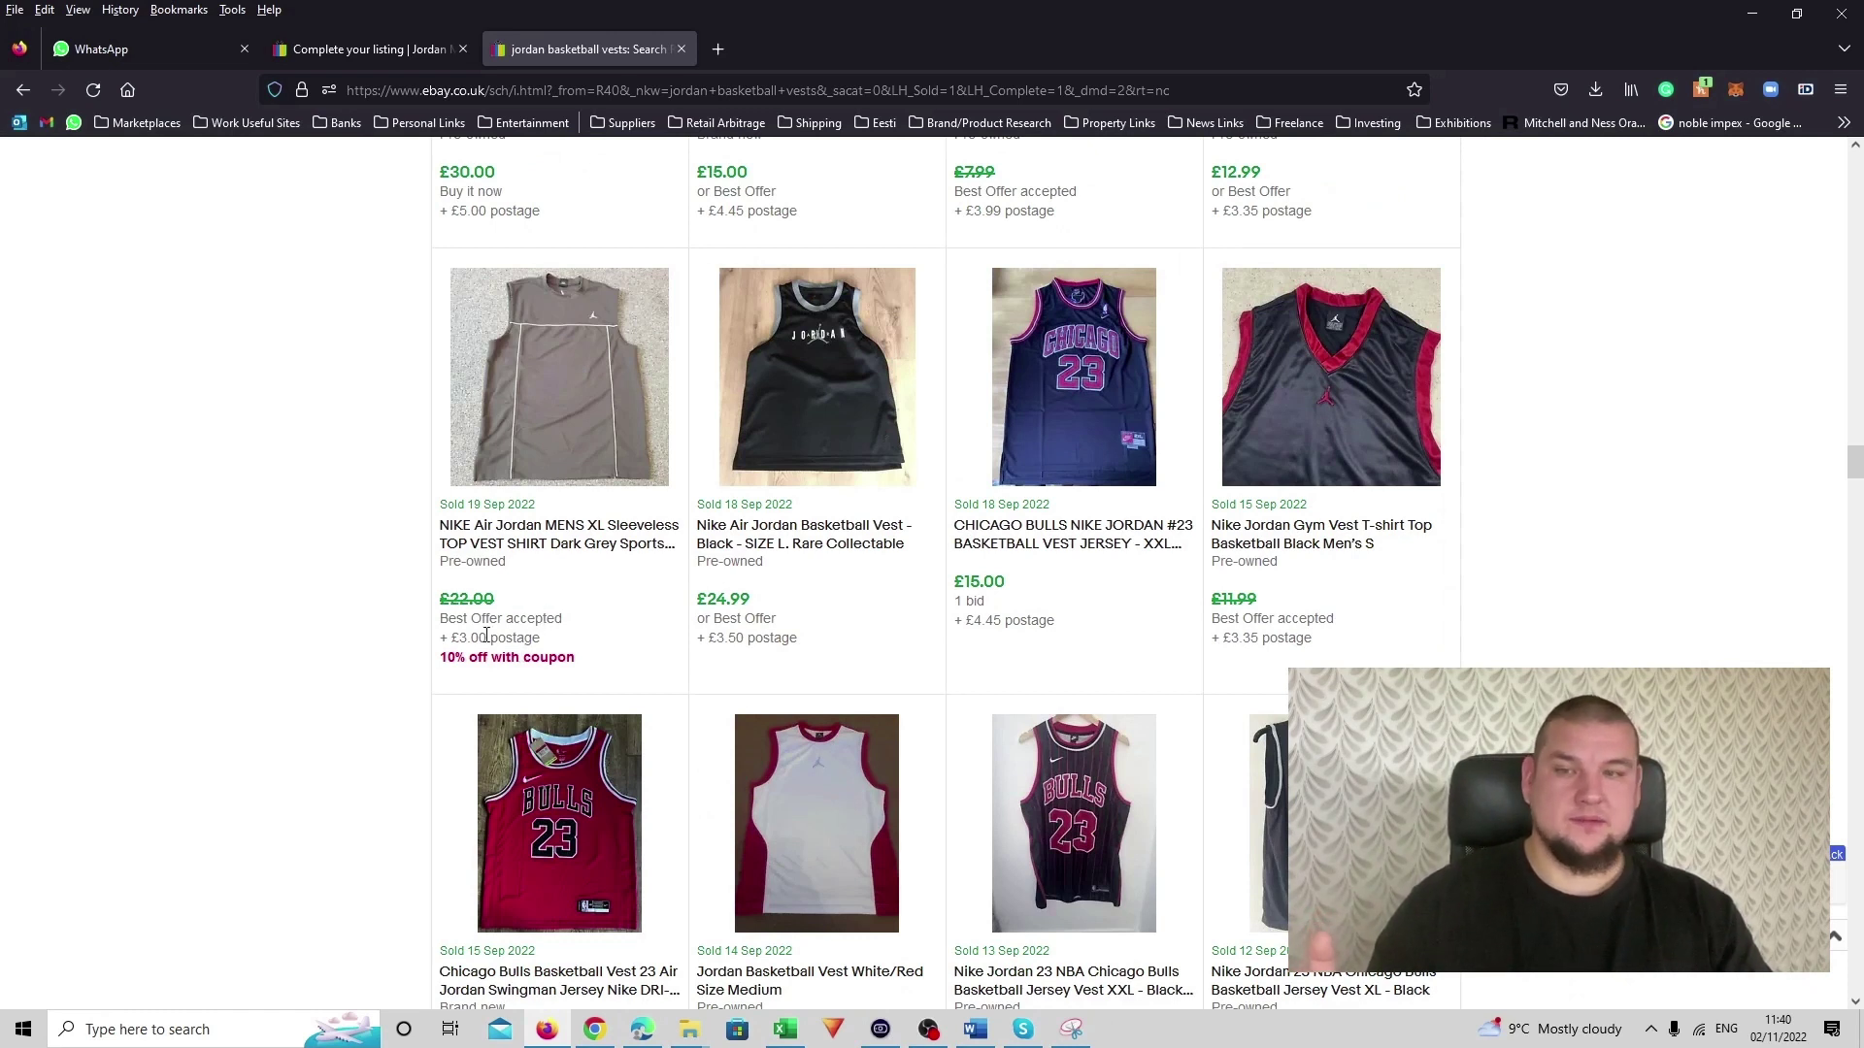
- Highlight the £22.00 Best Offer sold price, then return to the draft listing
triple_click(498, 607)
left_click(524, 599)
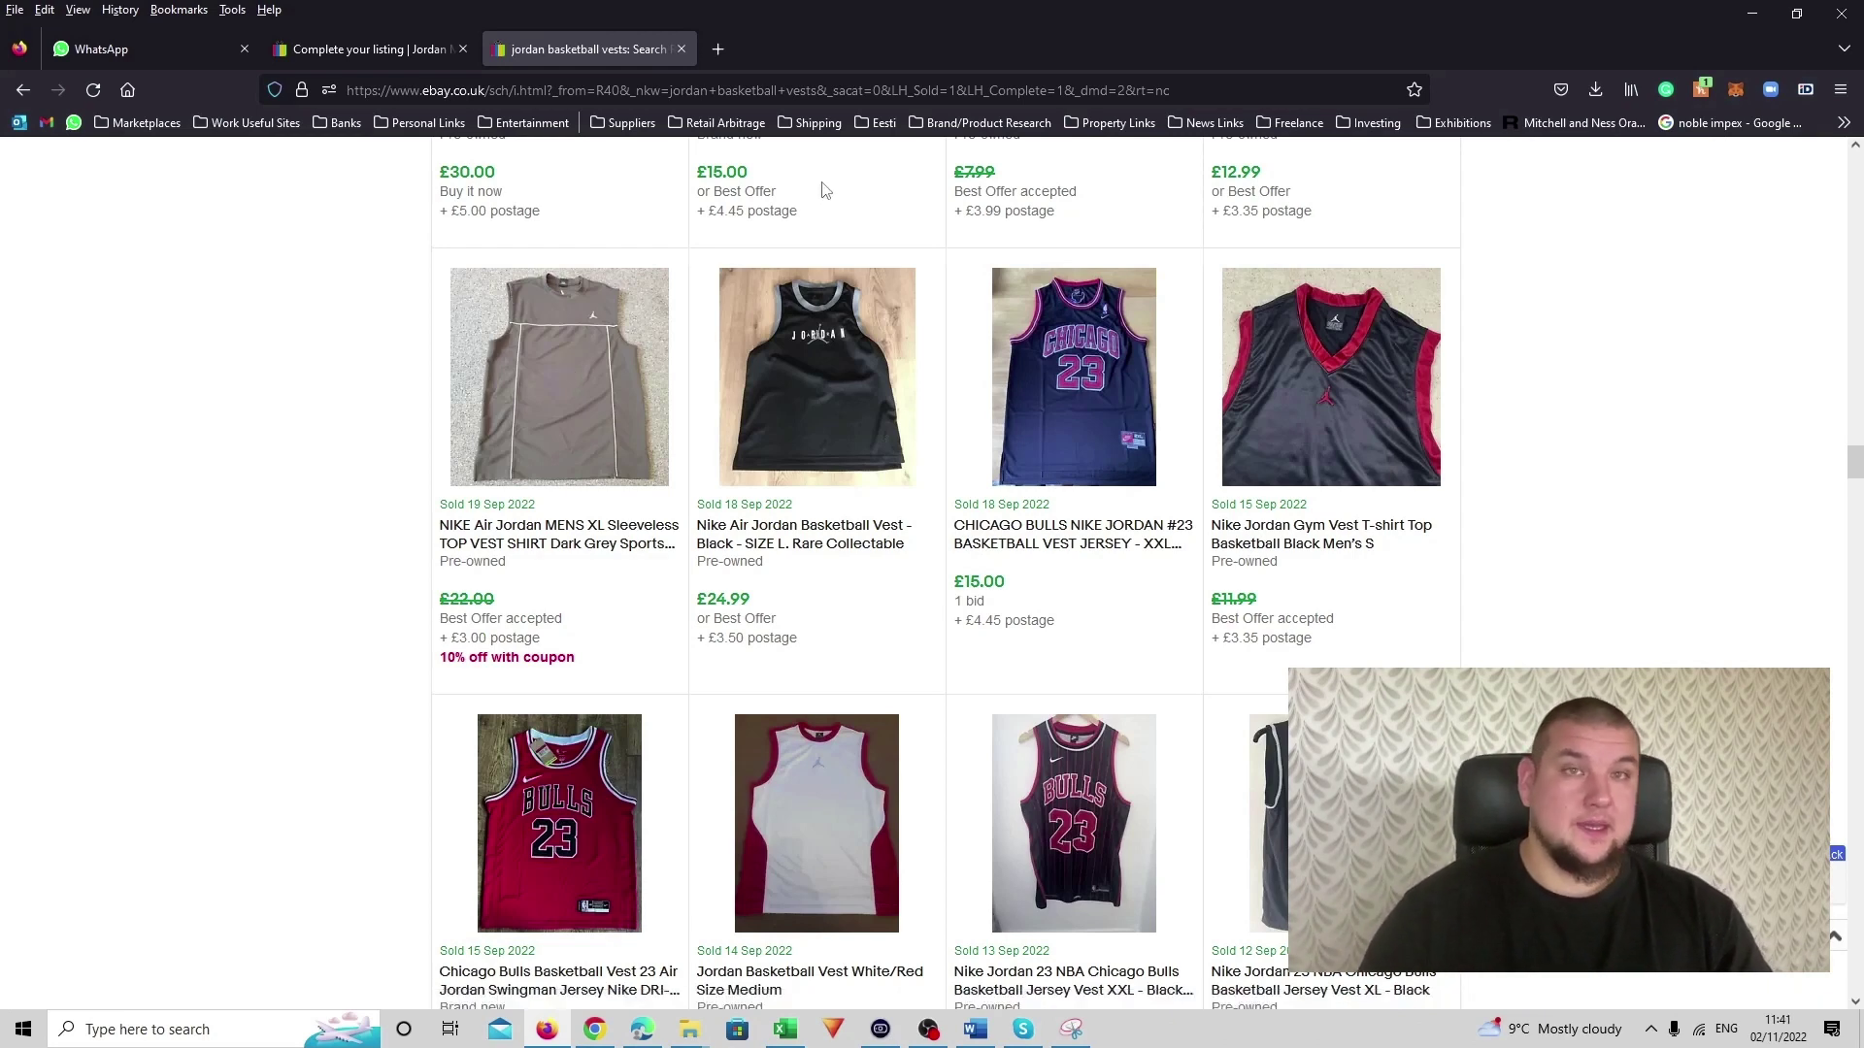
left_click(351, 56)
scroll(622, 449, "down", 3)
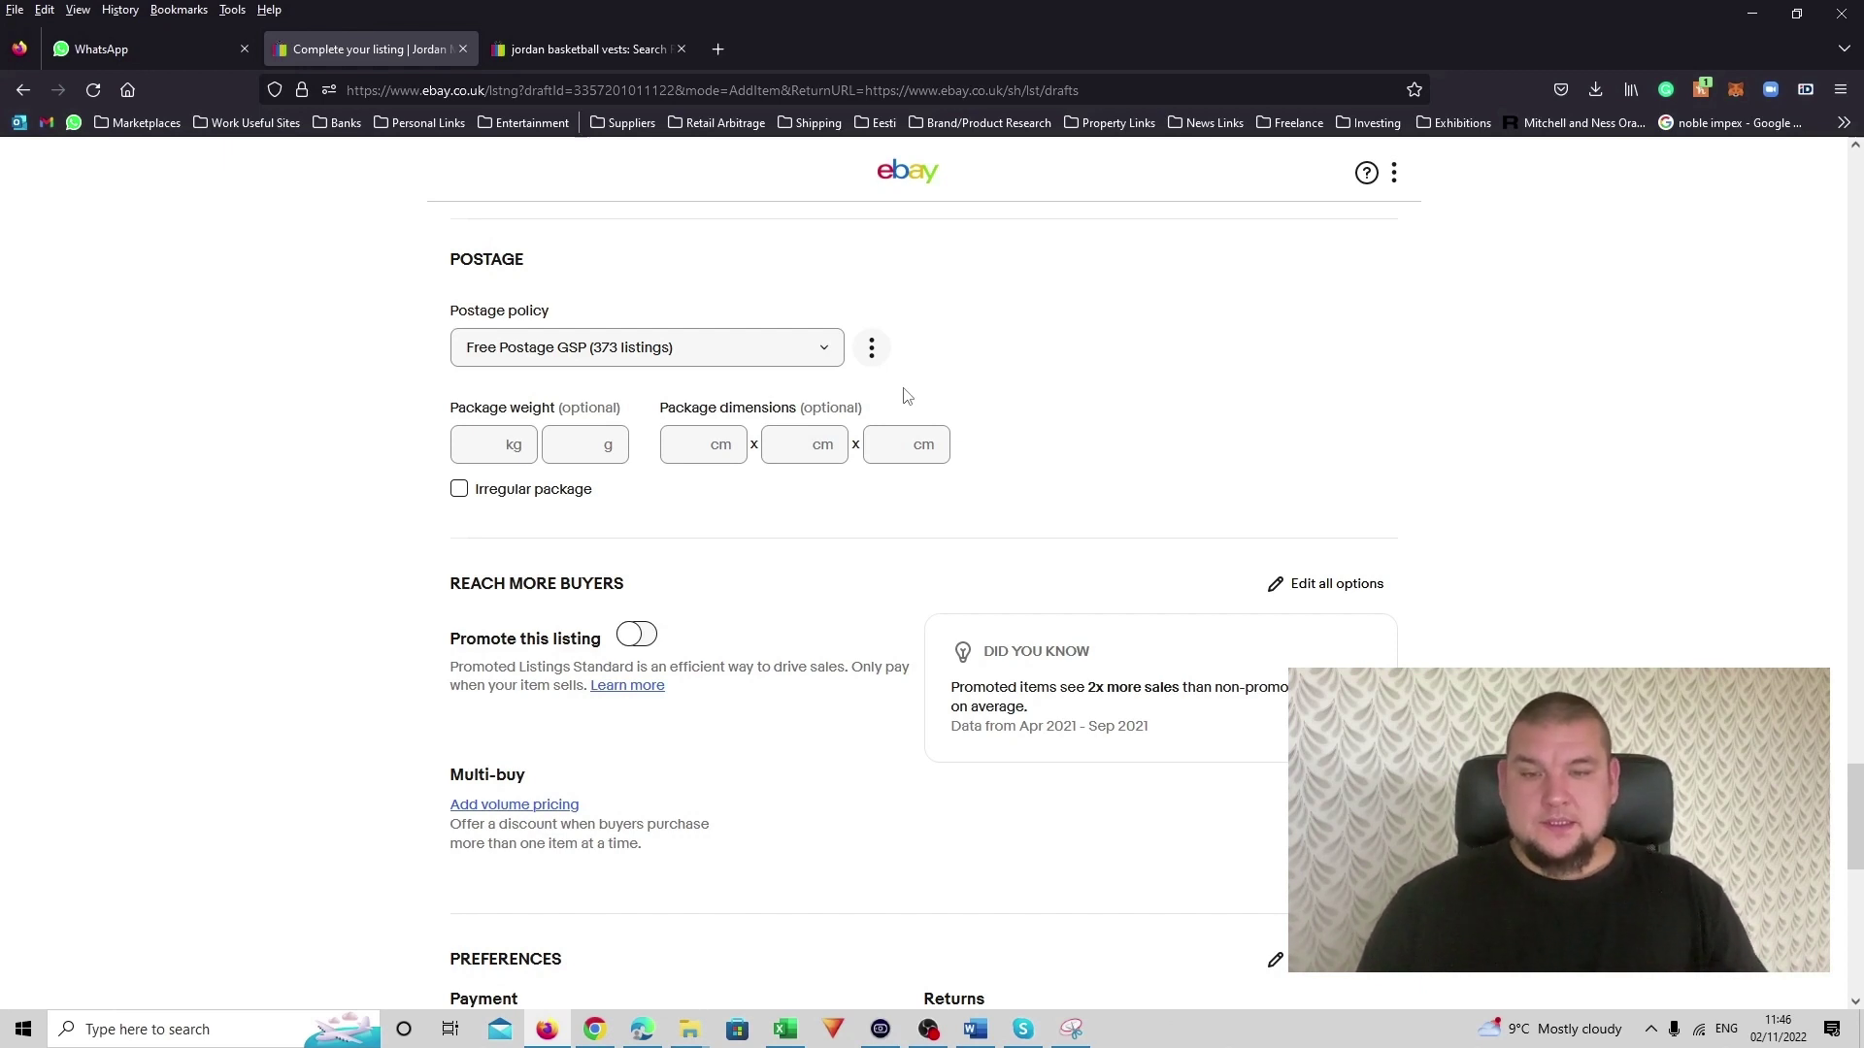
scroll(998, 373, "down", 4)
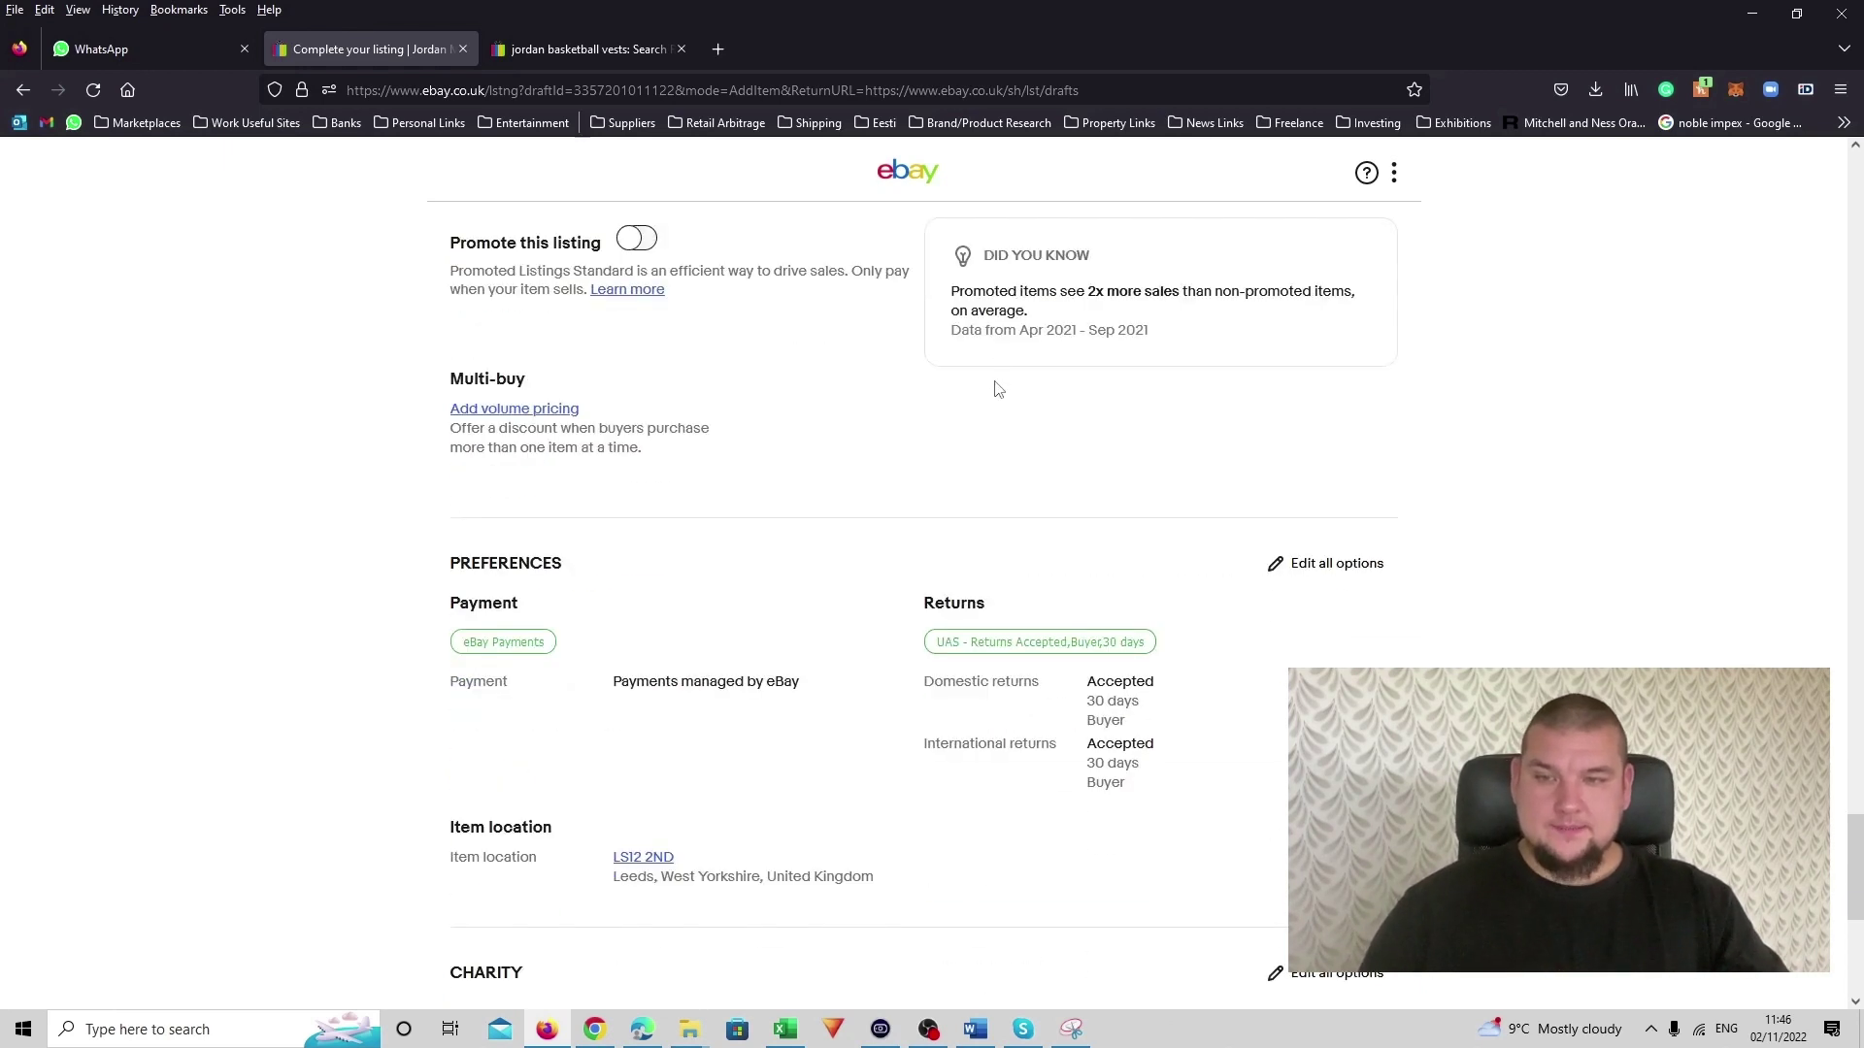
scroll(998, 390, "down", 3)
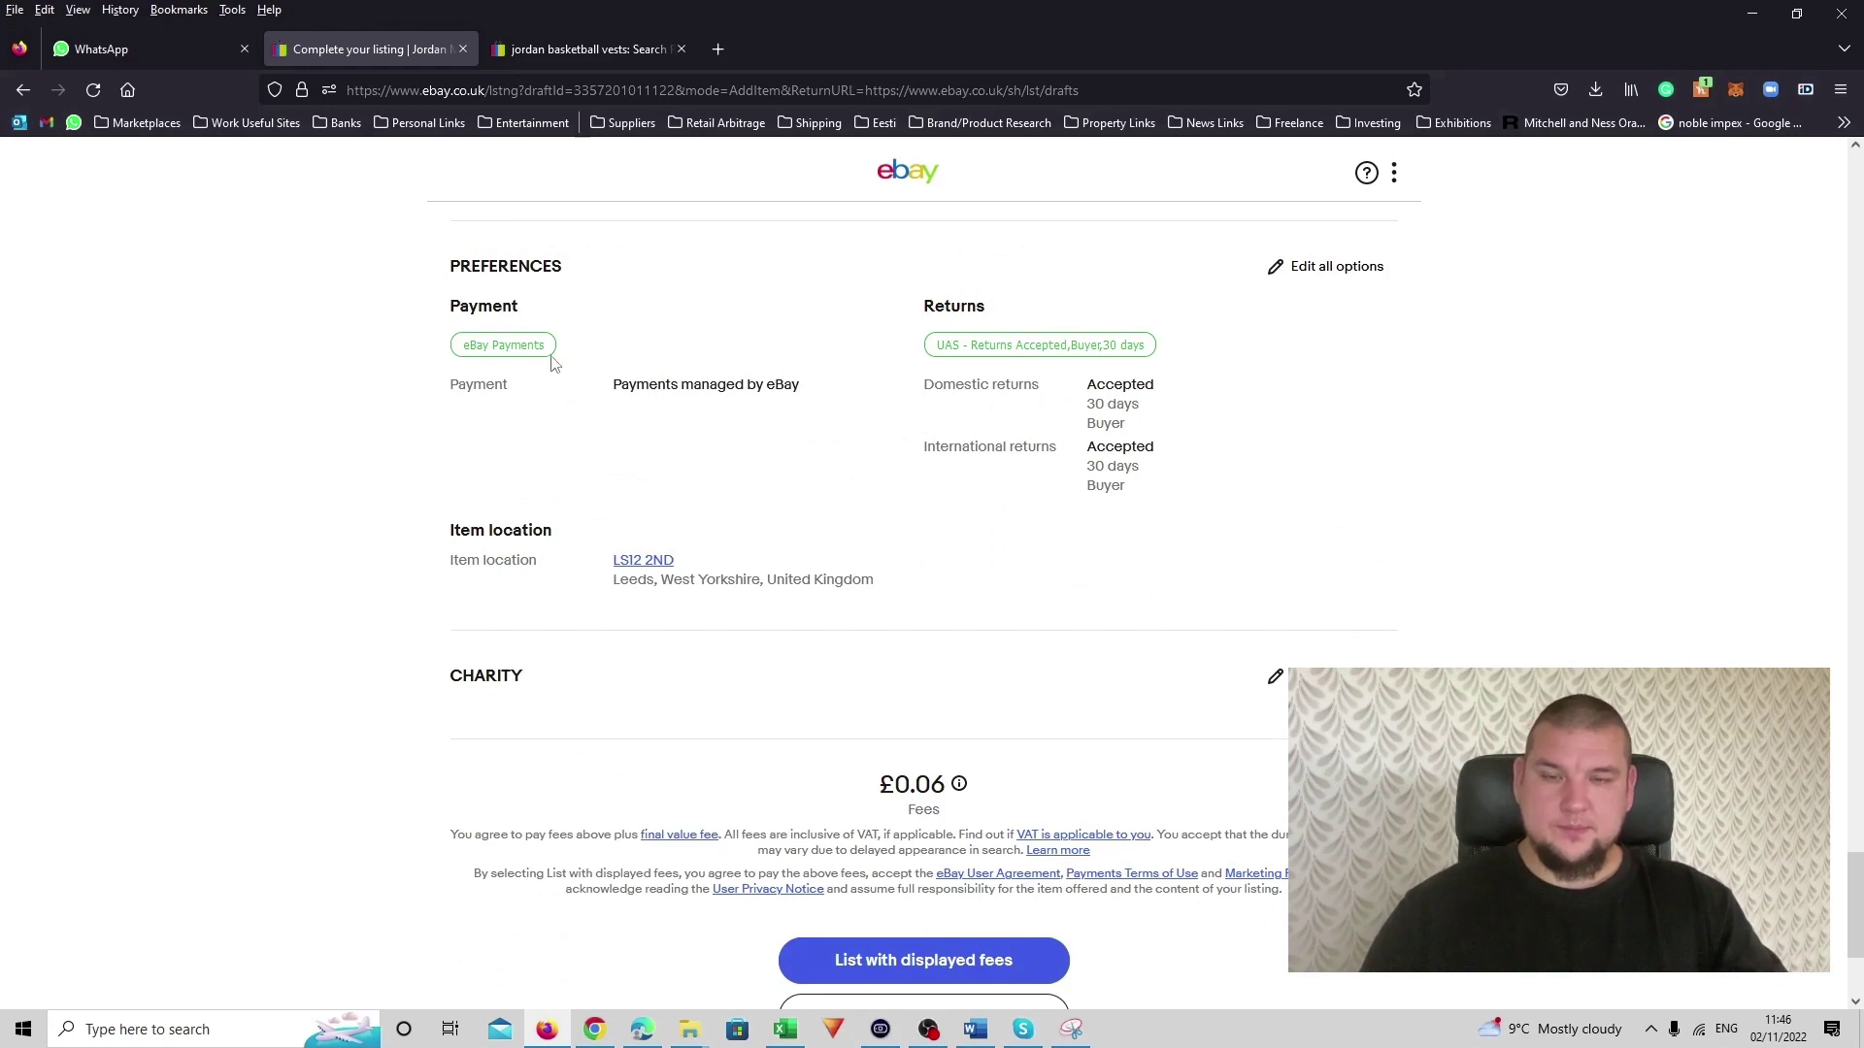
scroll(986, 515, "down", 3)
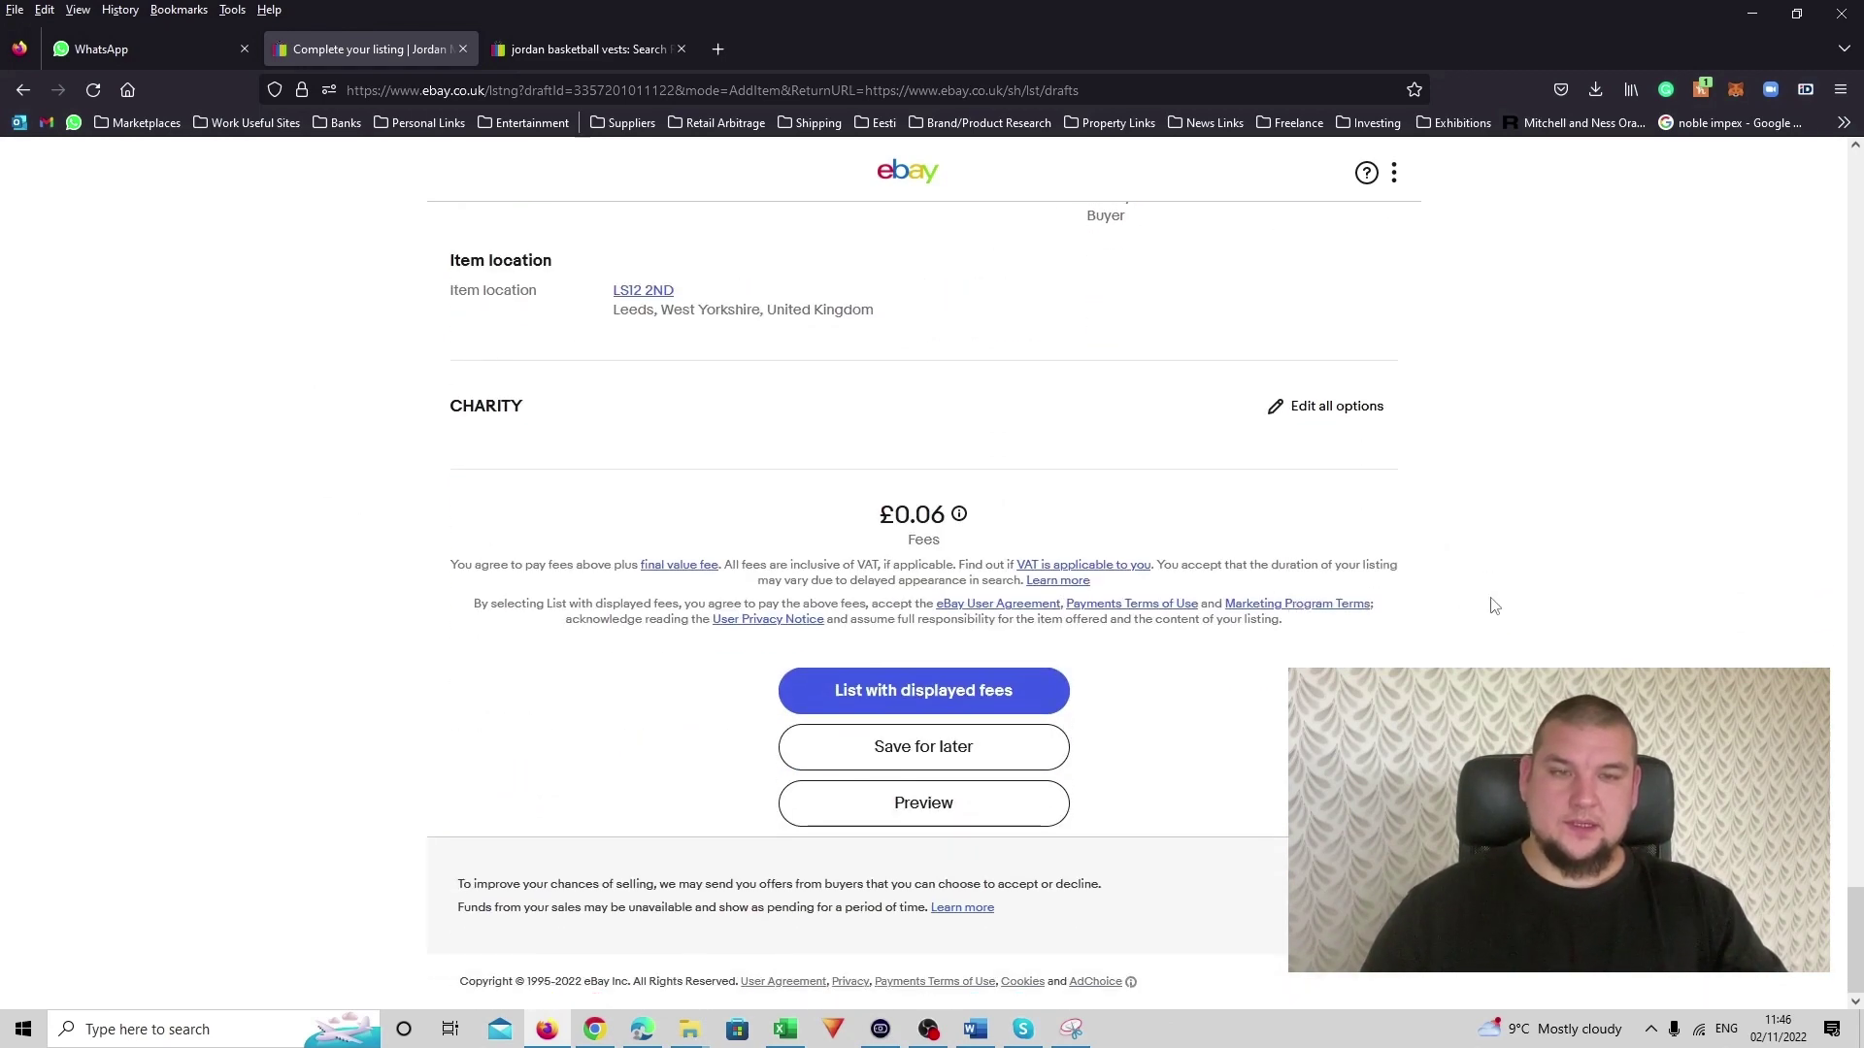
scroll(1495, 605, "up", 15)
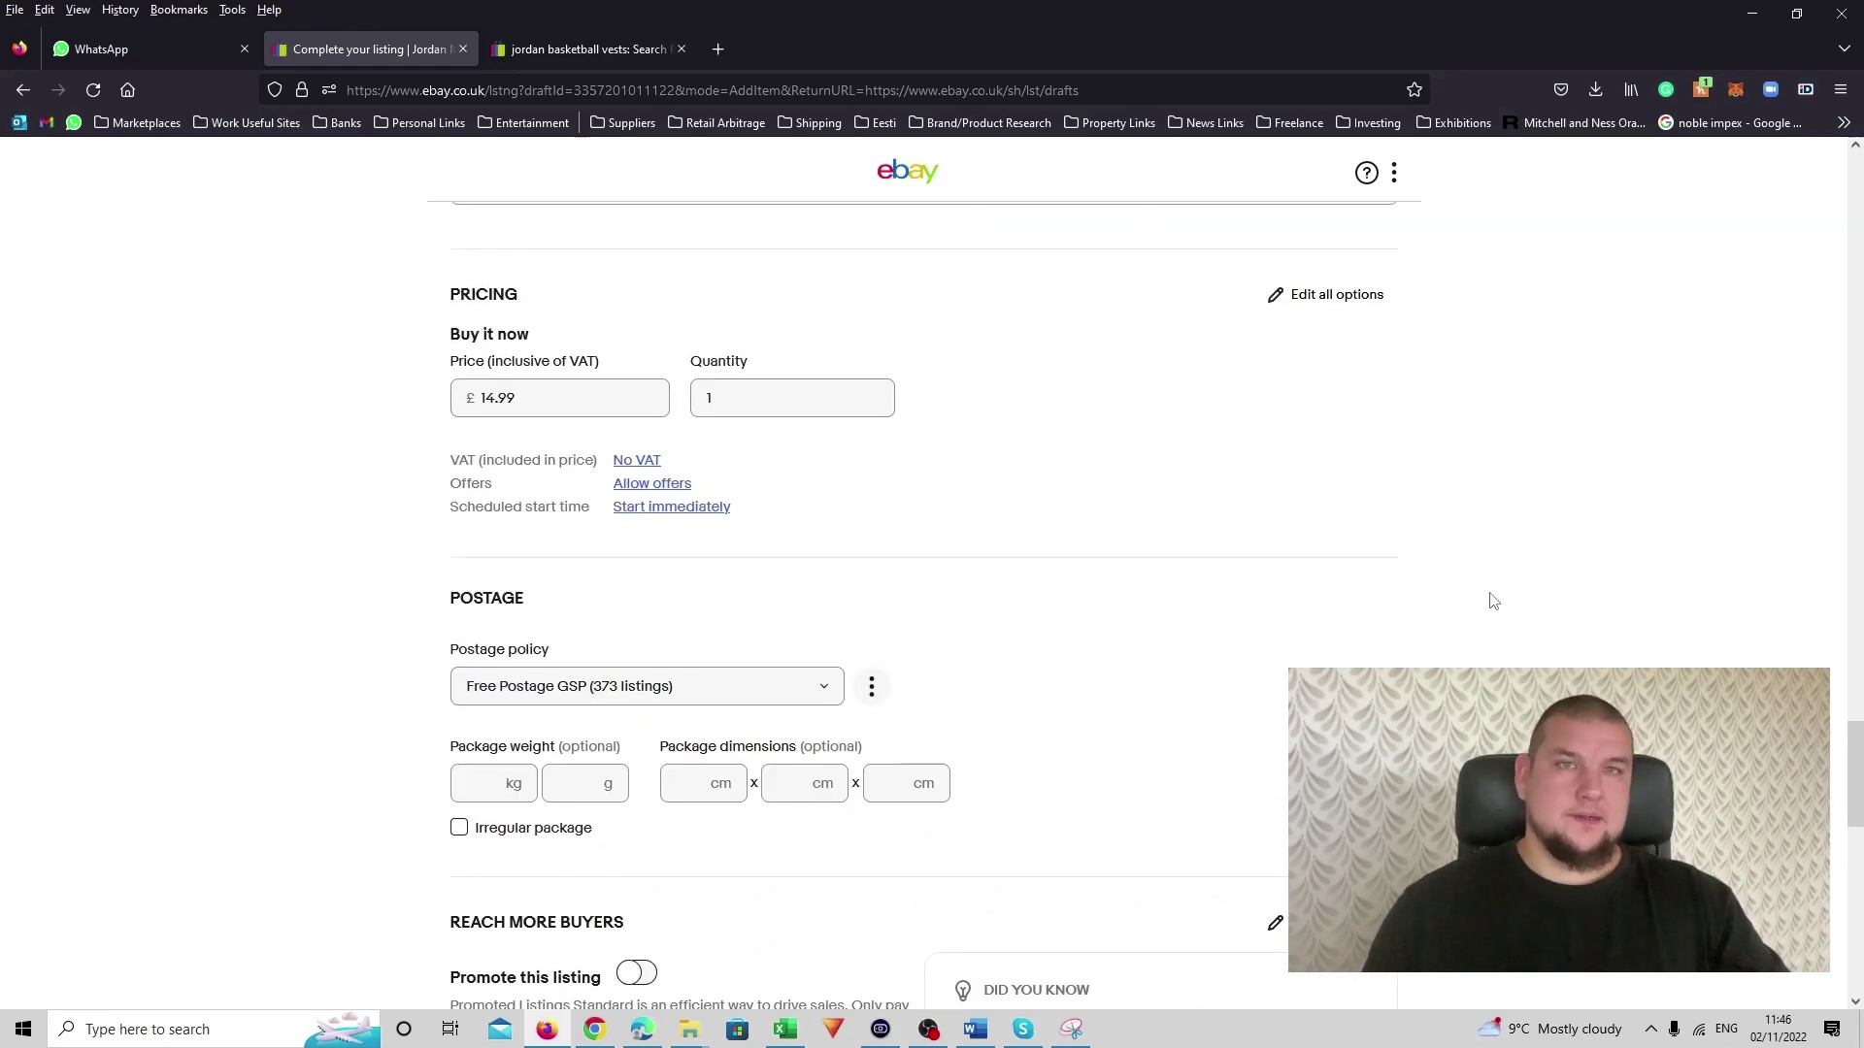
scroll(1403, 528, "down", 10)
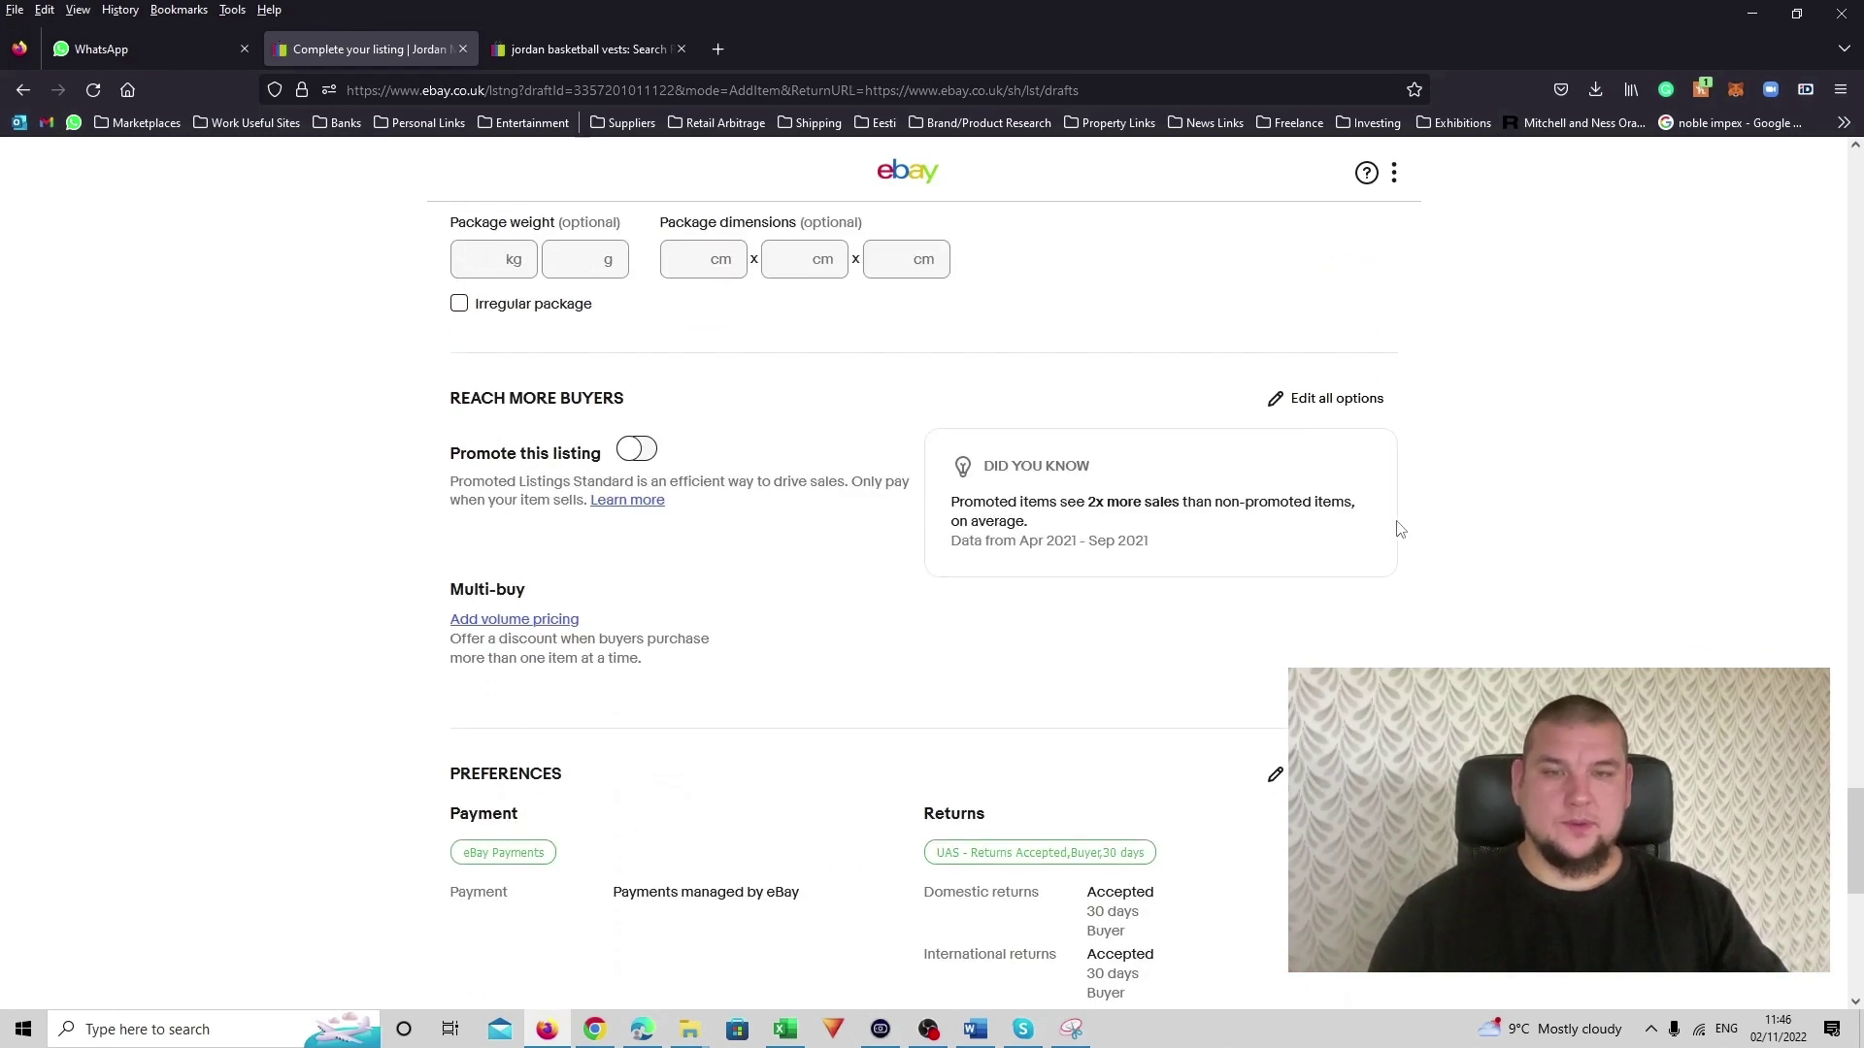
scroll(1360, 602, "down", 5)
scroll(1383, 599, "up", 3)
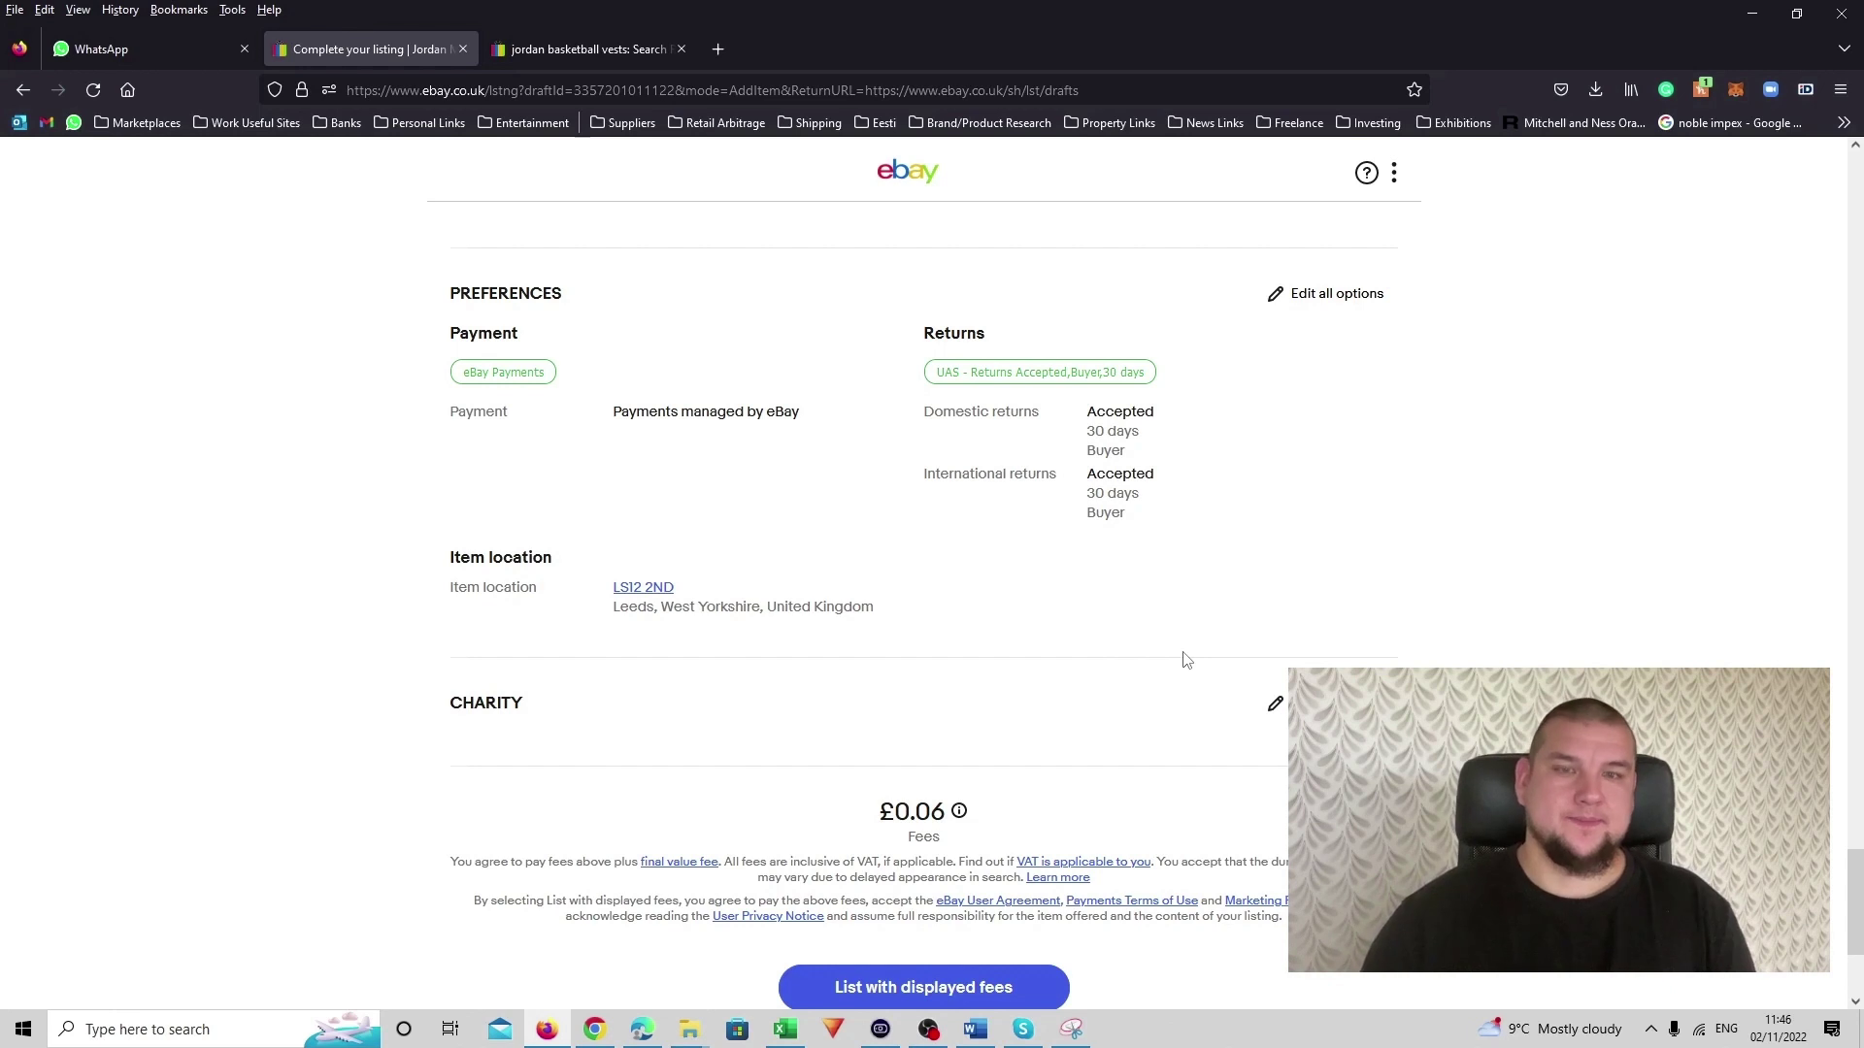
- Publish the vest listing with the £0.06 fees and open the live item page
left_click(930, 987)
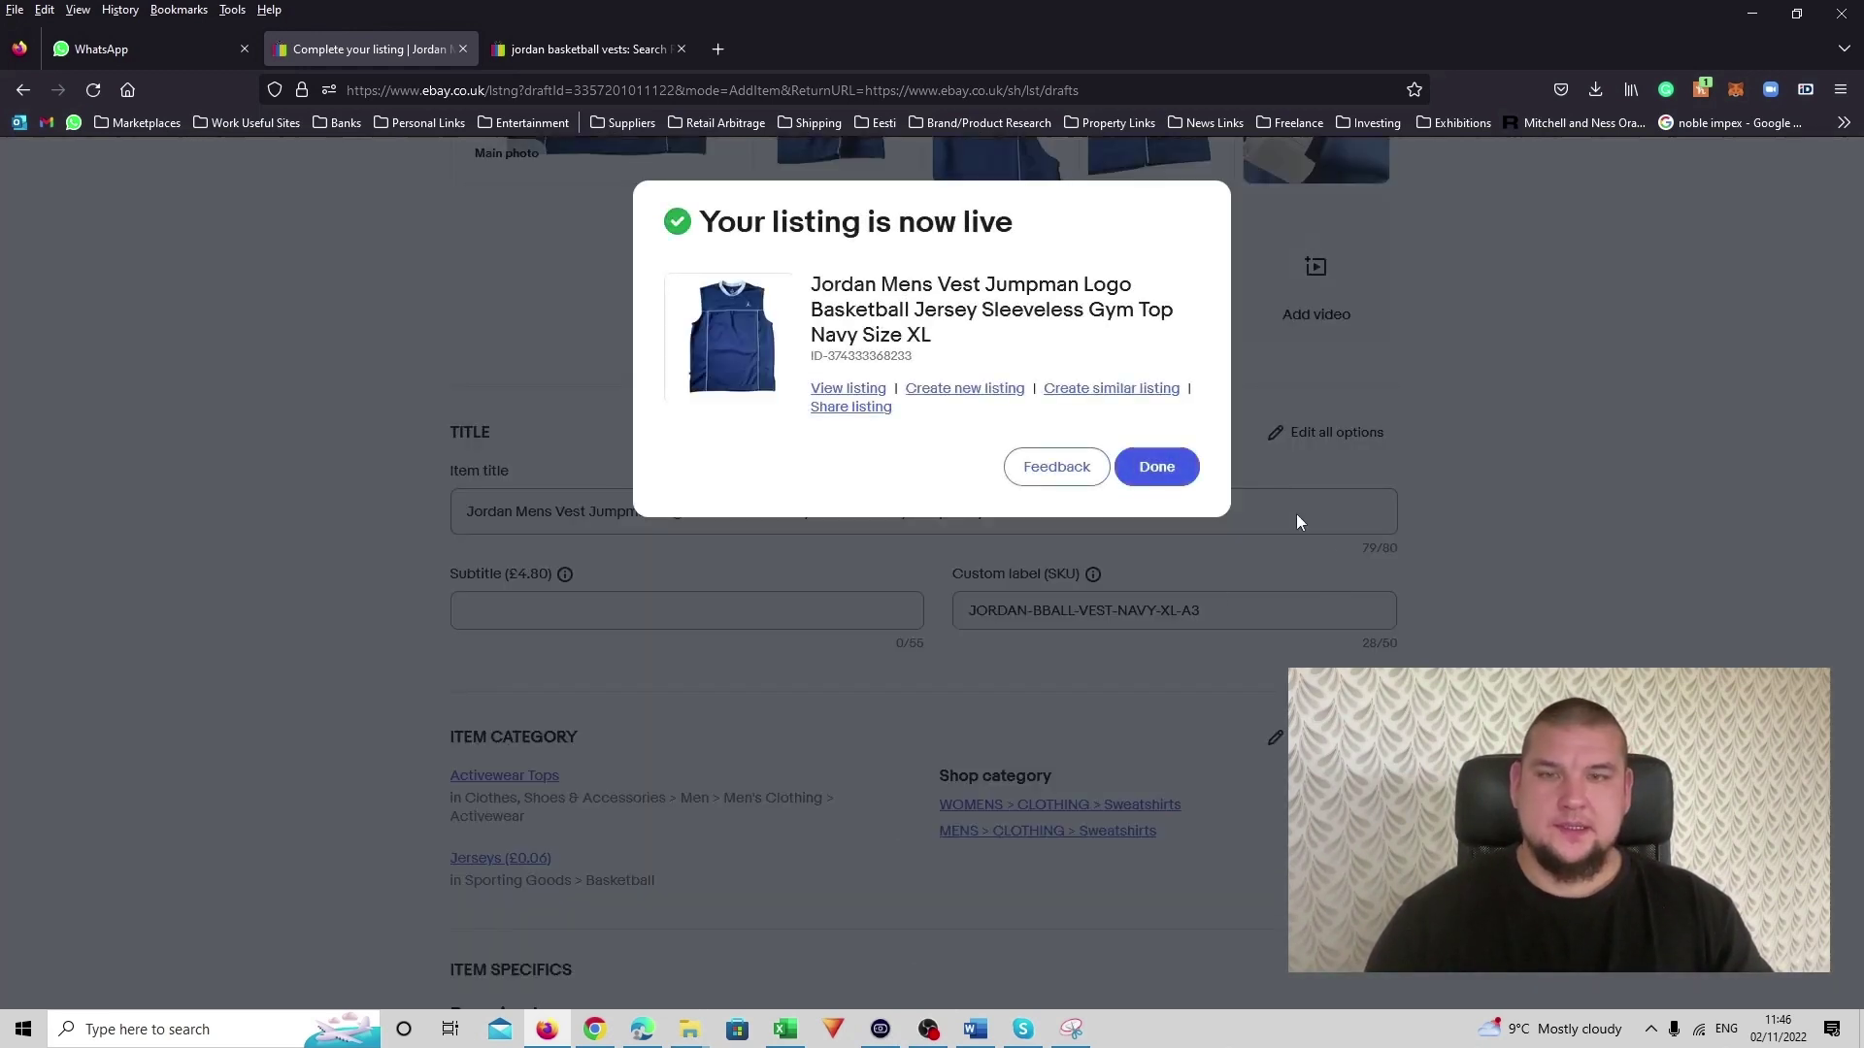
left_click(846, 392)
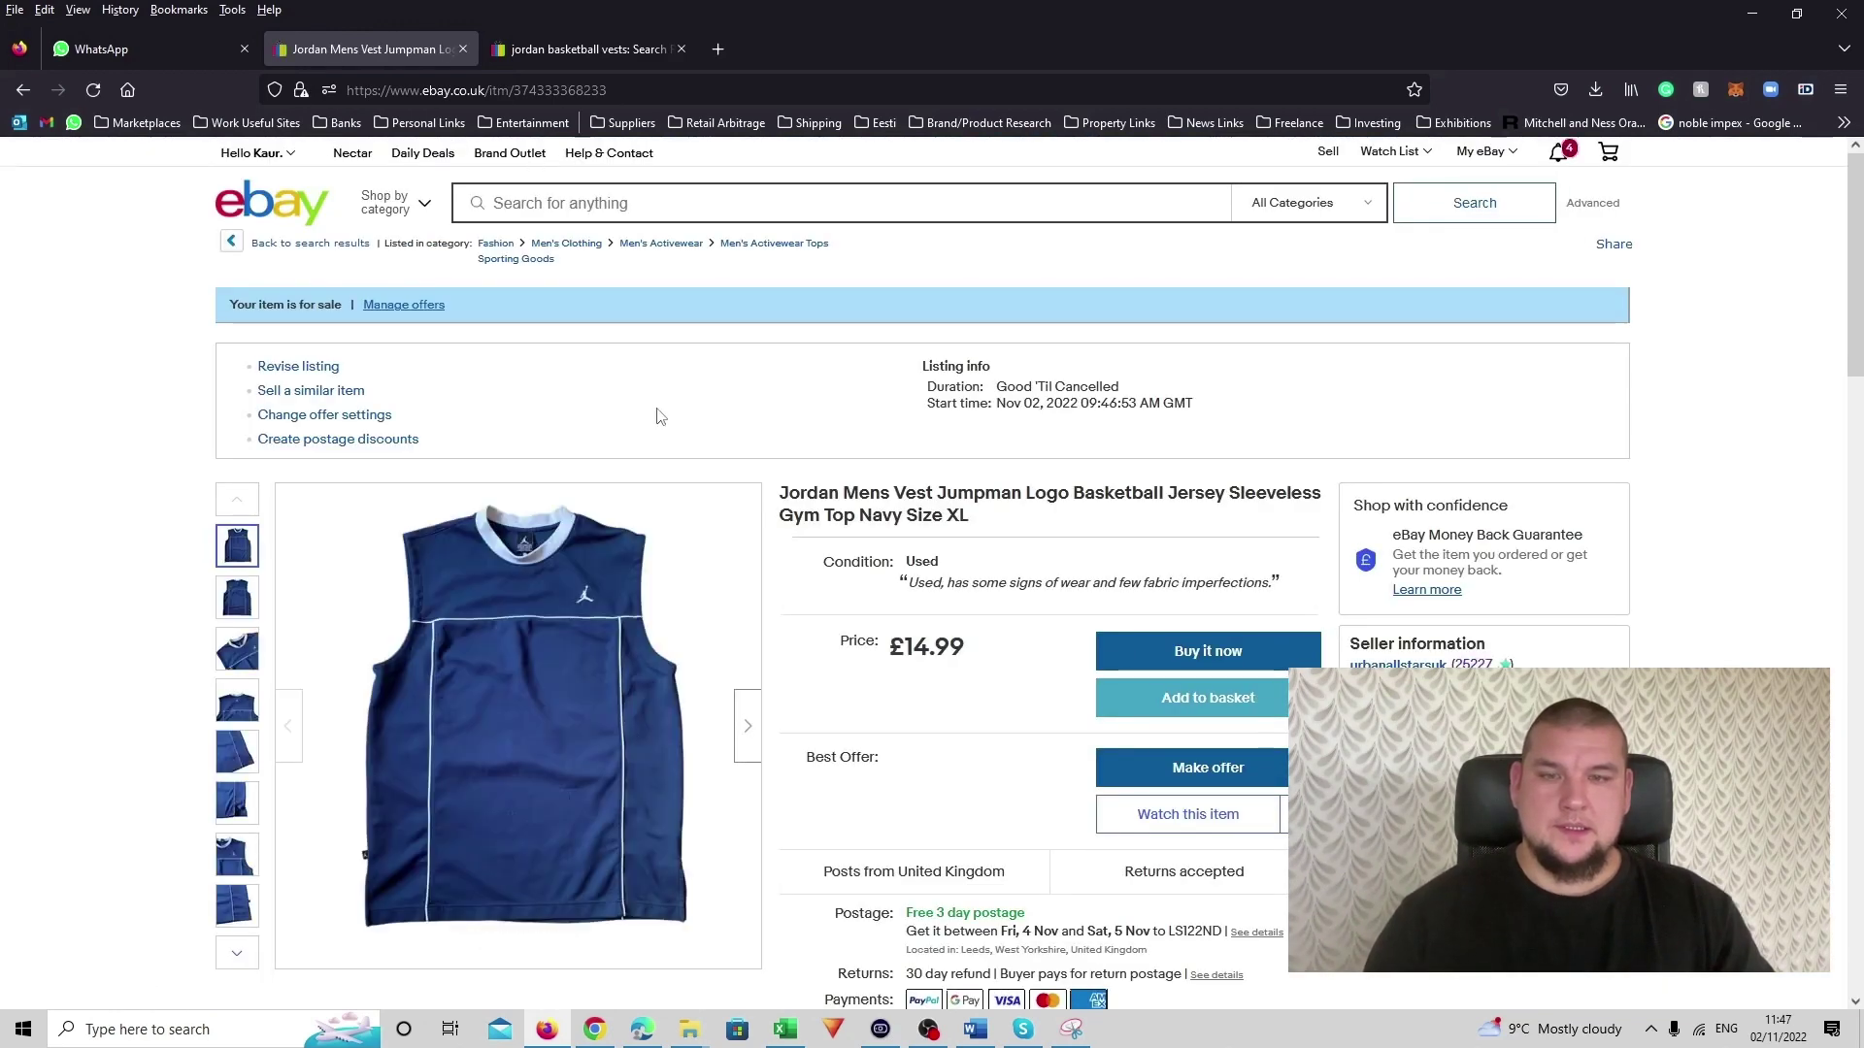
- Browse the live listing's photo thumbnails and scroll down to its item specifics
scroll(657, 415, "down", 2)
scroll(1145, 592, "down", 2)
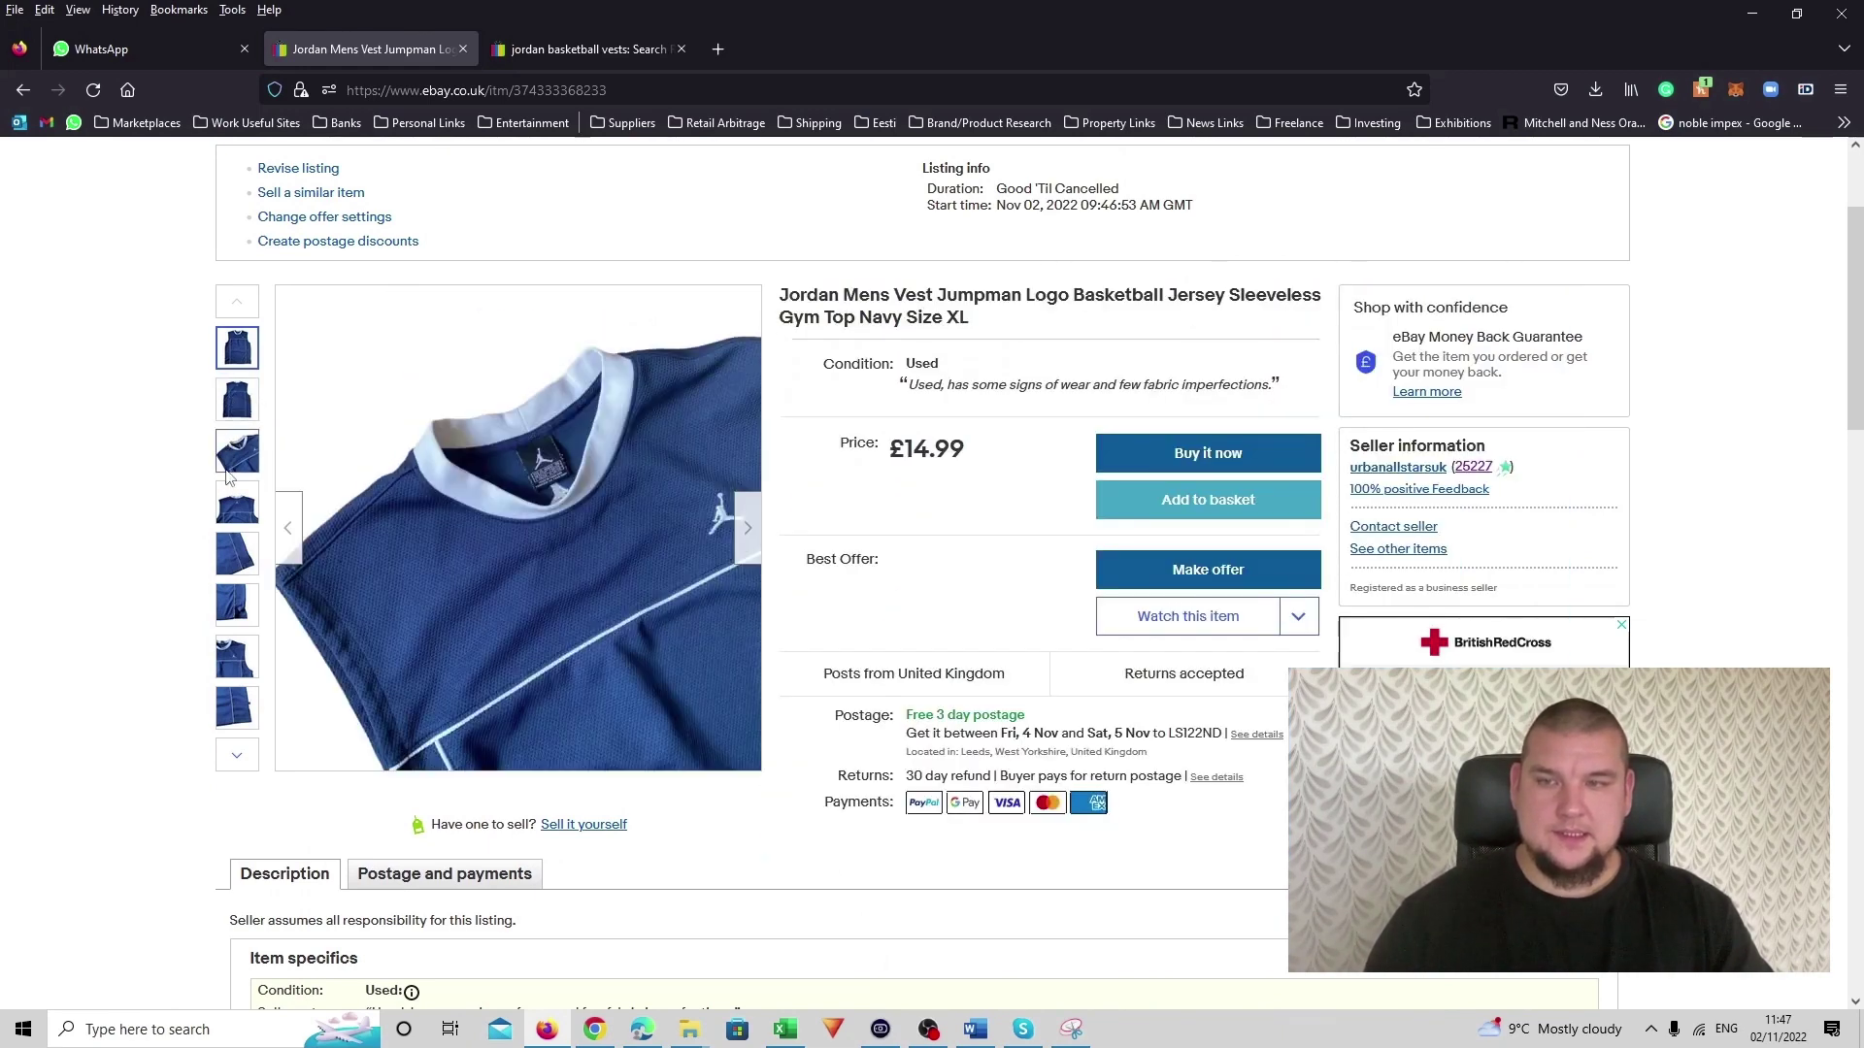
left_click(235, 754)
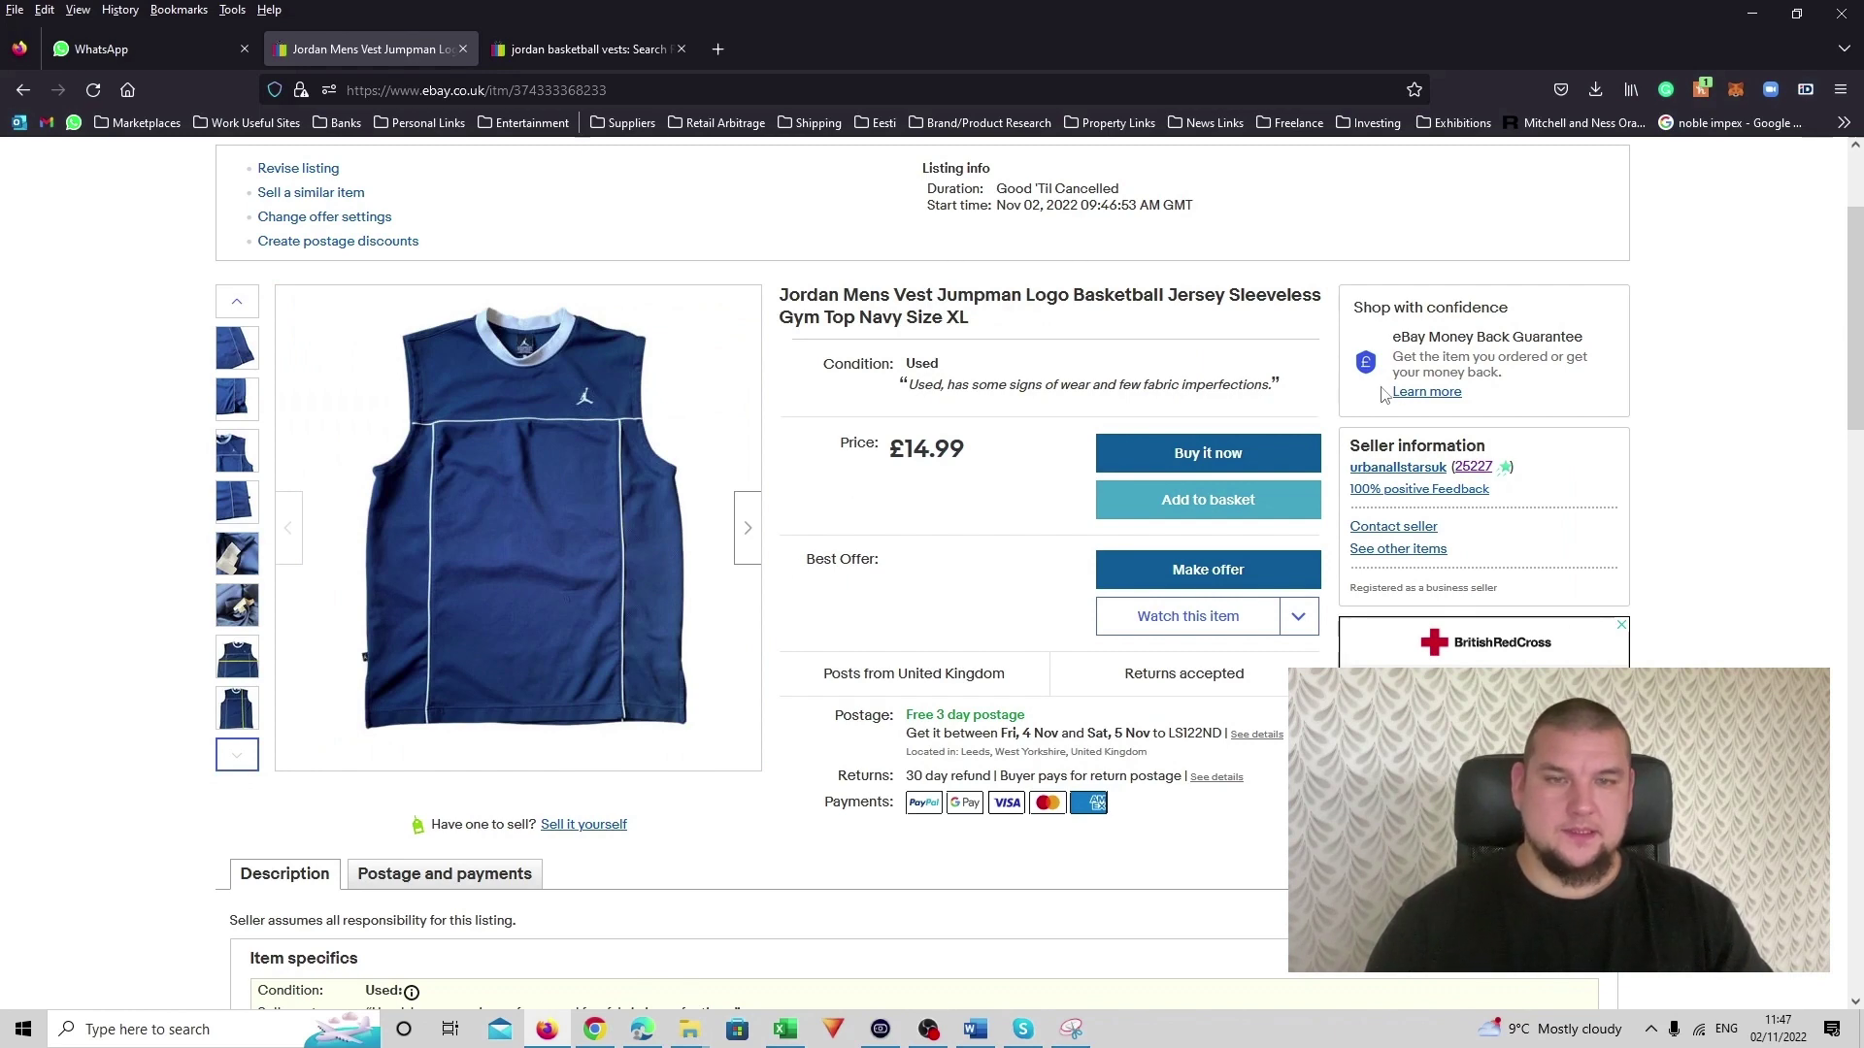
scroll(891, 403, "down", 3)
scroll(895, 402, "down", 6)
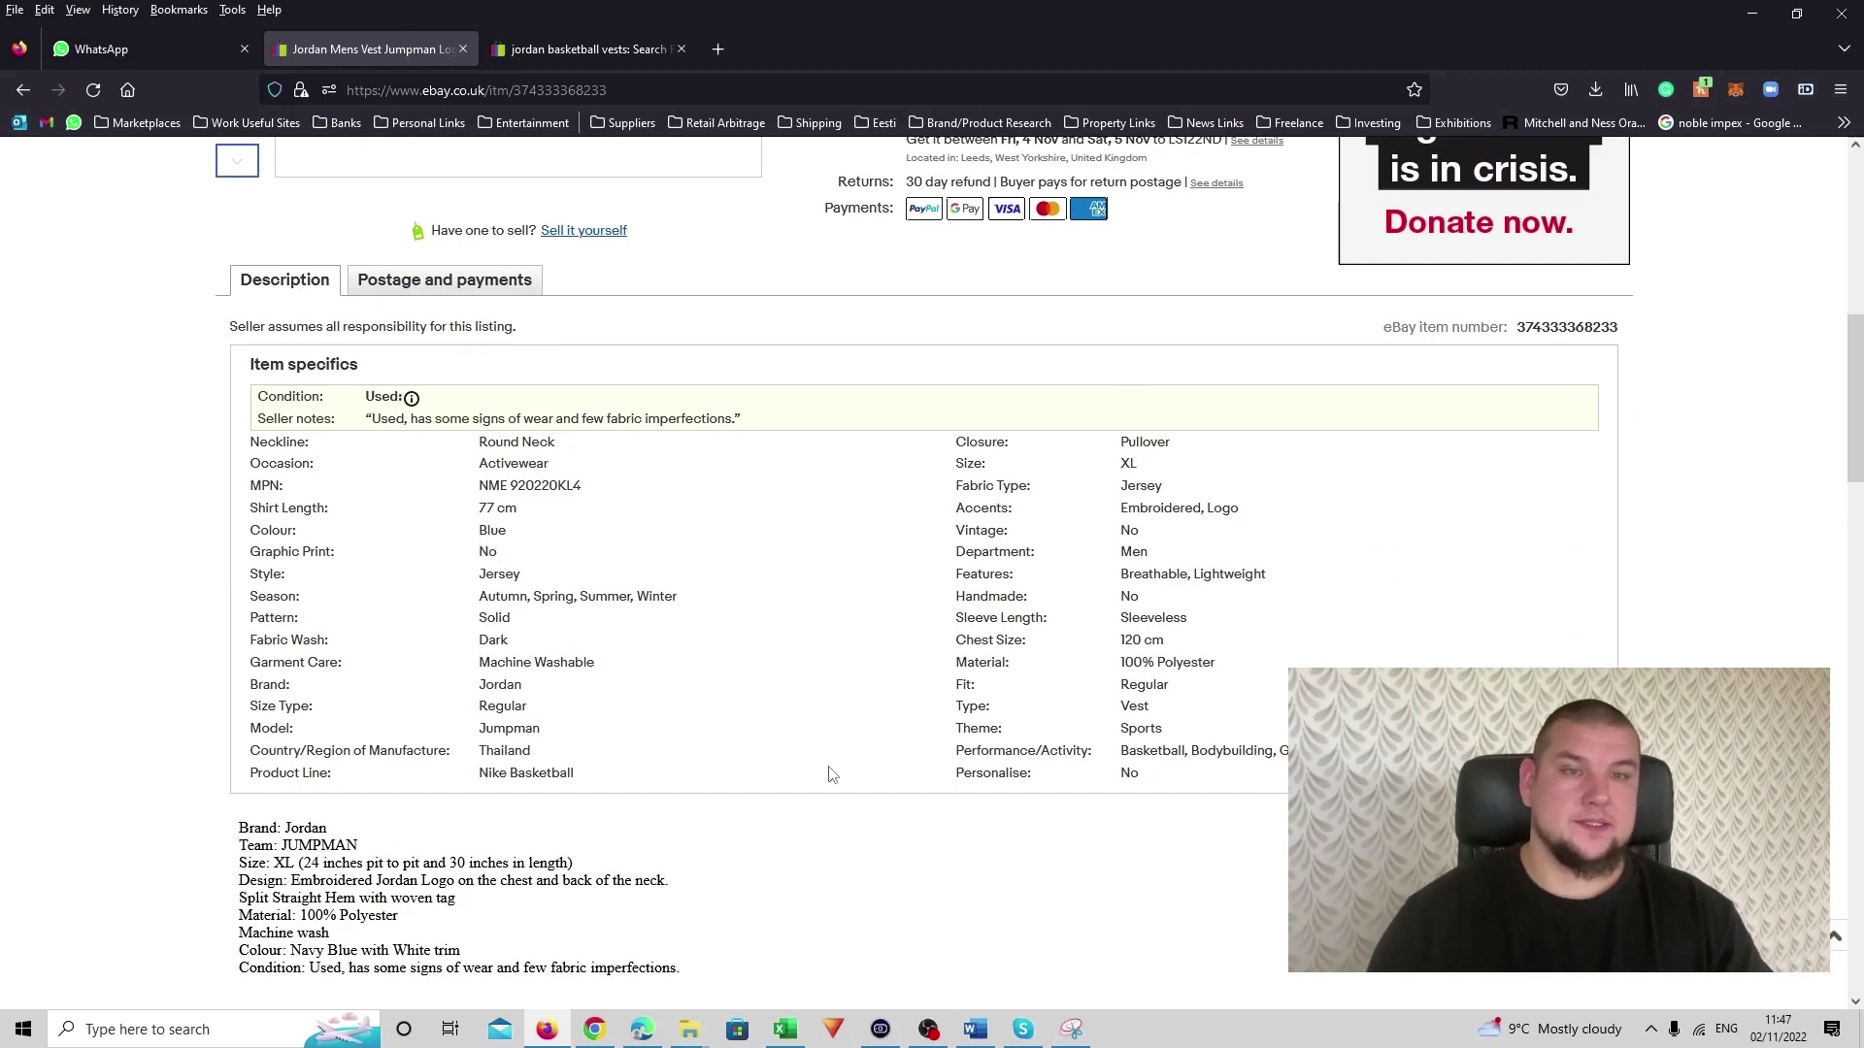
scroll(839, 767, "up", 7)
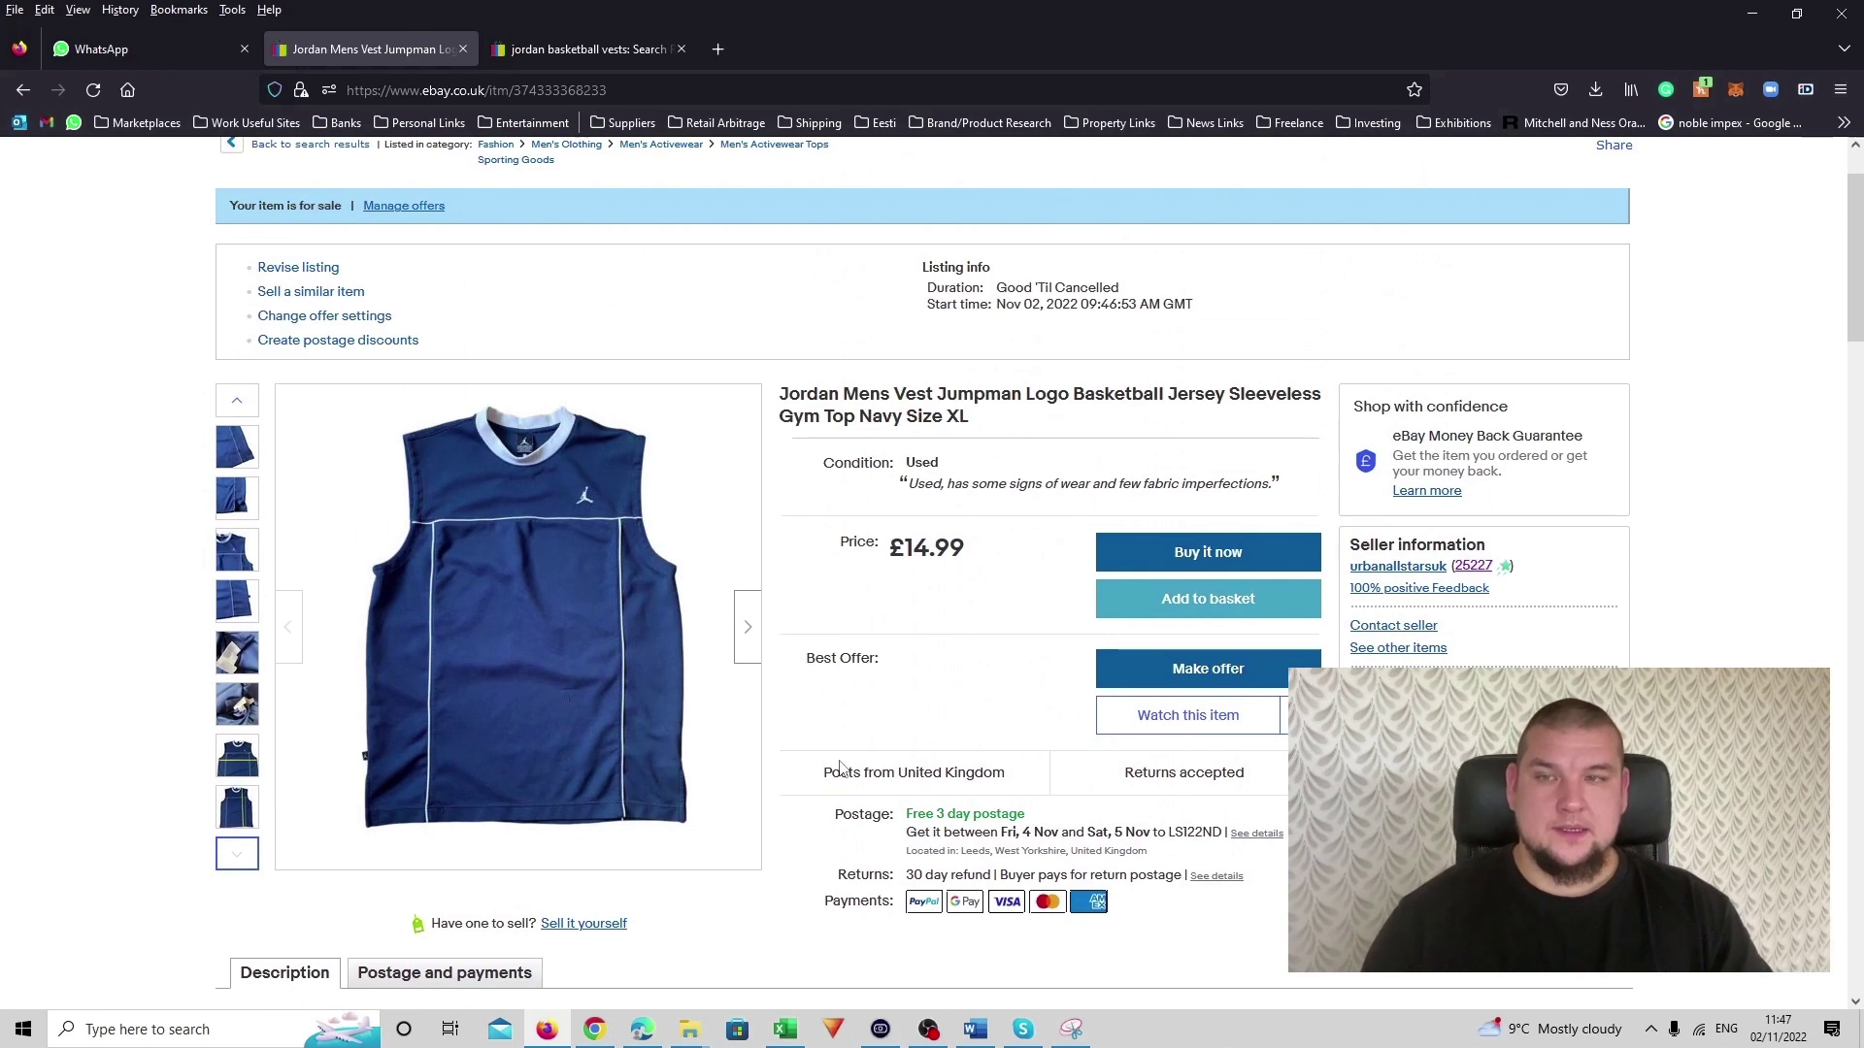